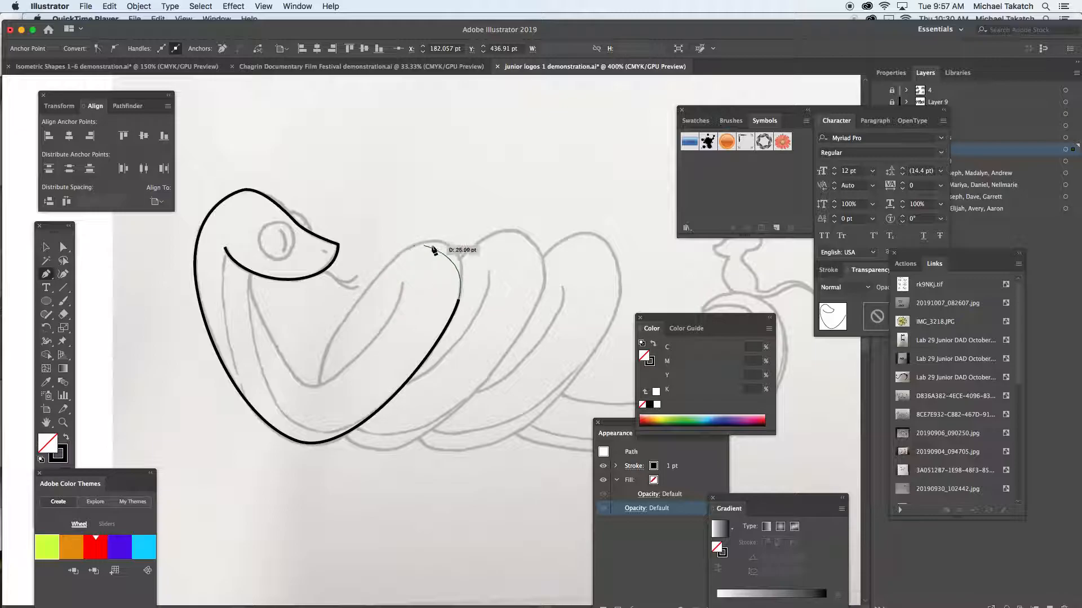
- Finish the body outline around the top of the first coil and down its inner edge to the neck junction, ending the path
left_click(440, 242)
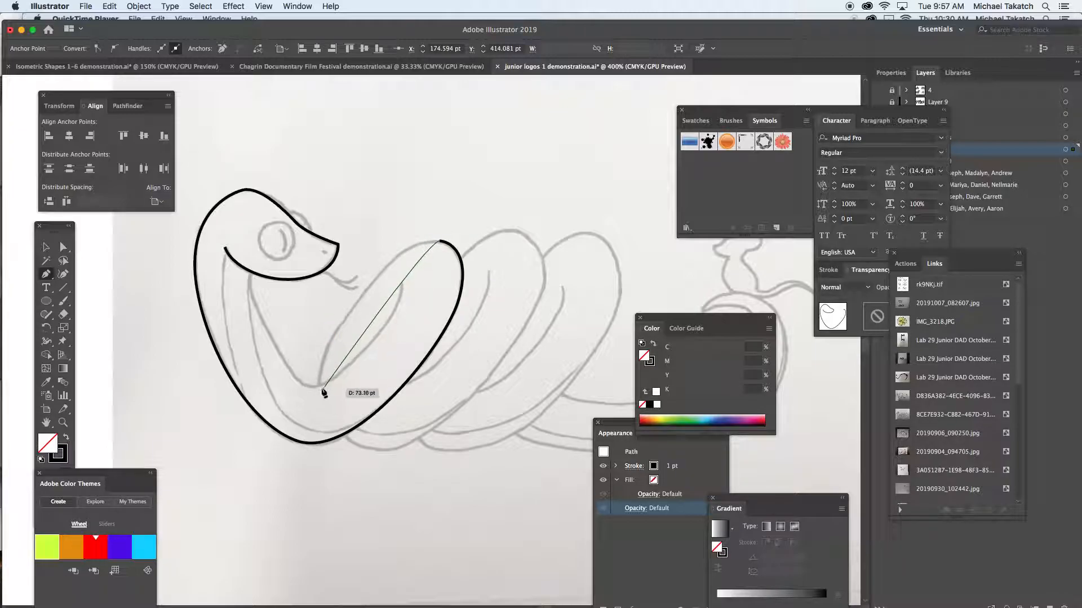
left_click_drag(319, 388, 293, 480)
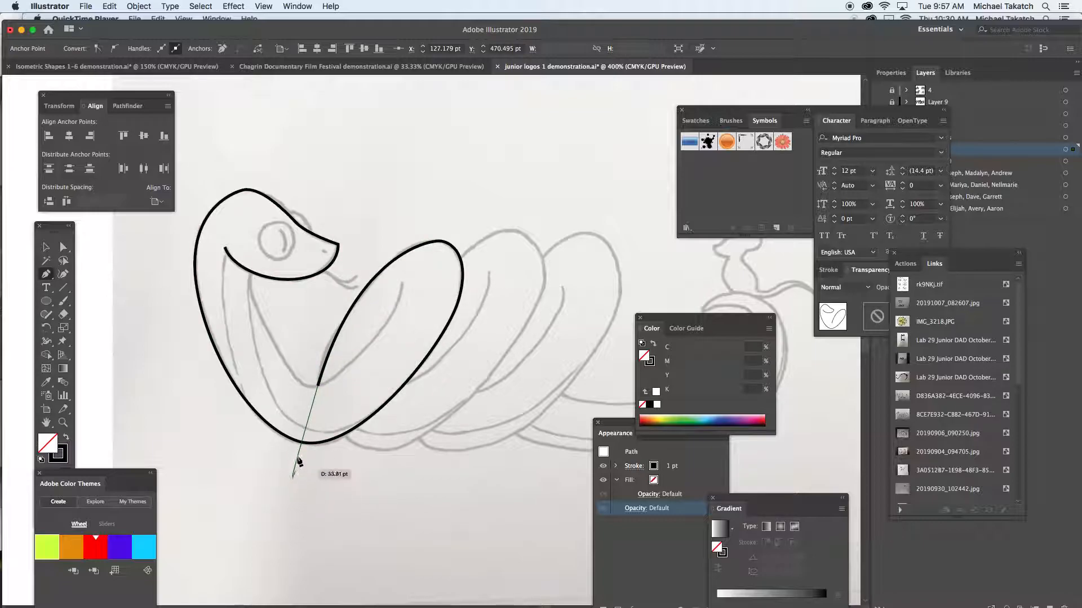
key("Escape")
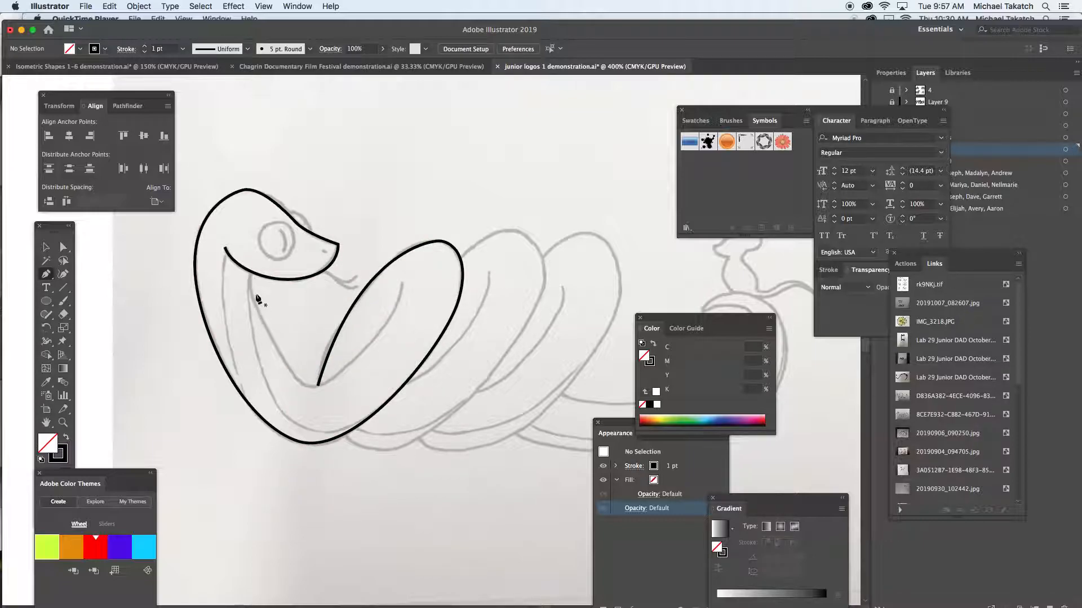
- Trace the neck line from the snake's mouth corner down to the lower body outline as a separate curved path
left_click(226, 251)
left_click(252, 406)
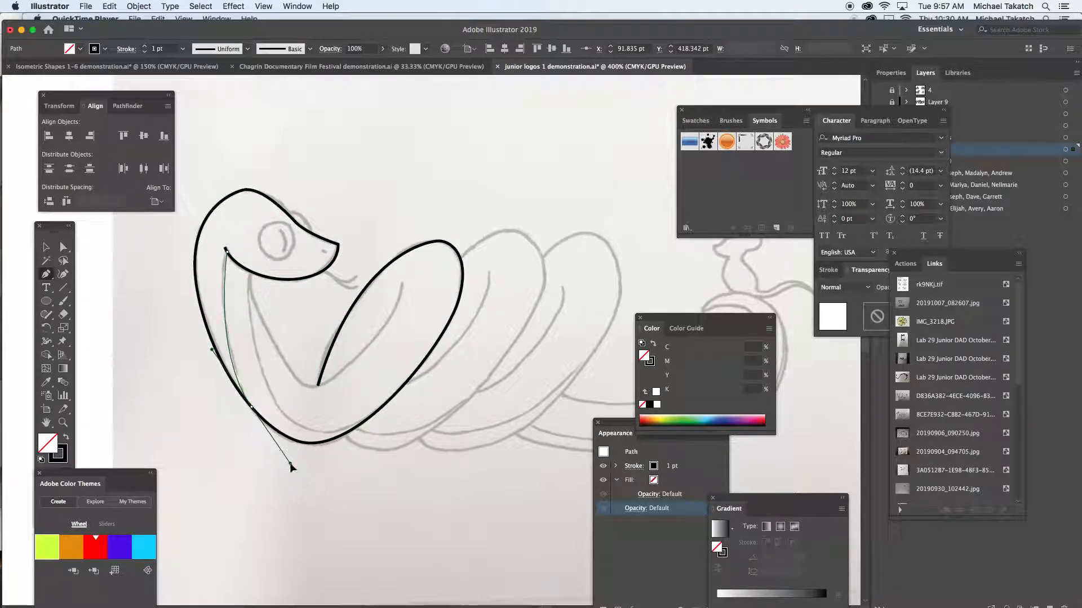
left_click_drag(291, 464, 291, 465)
left_click(252, 457, "super")
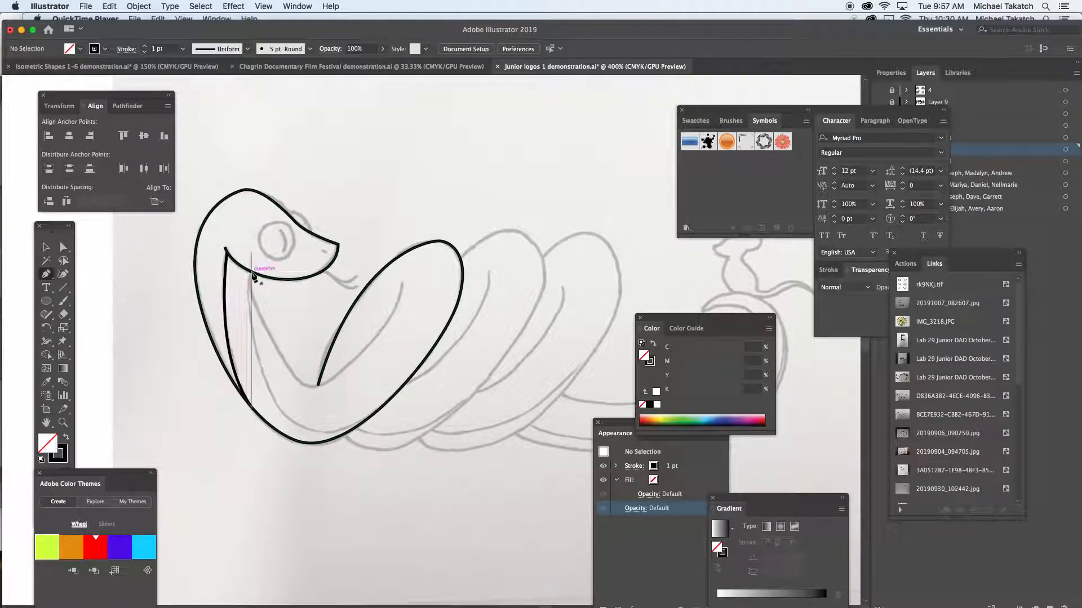
- Trace the belly line from under the lower jaw around the bottom bend to the first coil's lower edge
left_click_drag(252, 272, 250, 309)
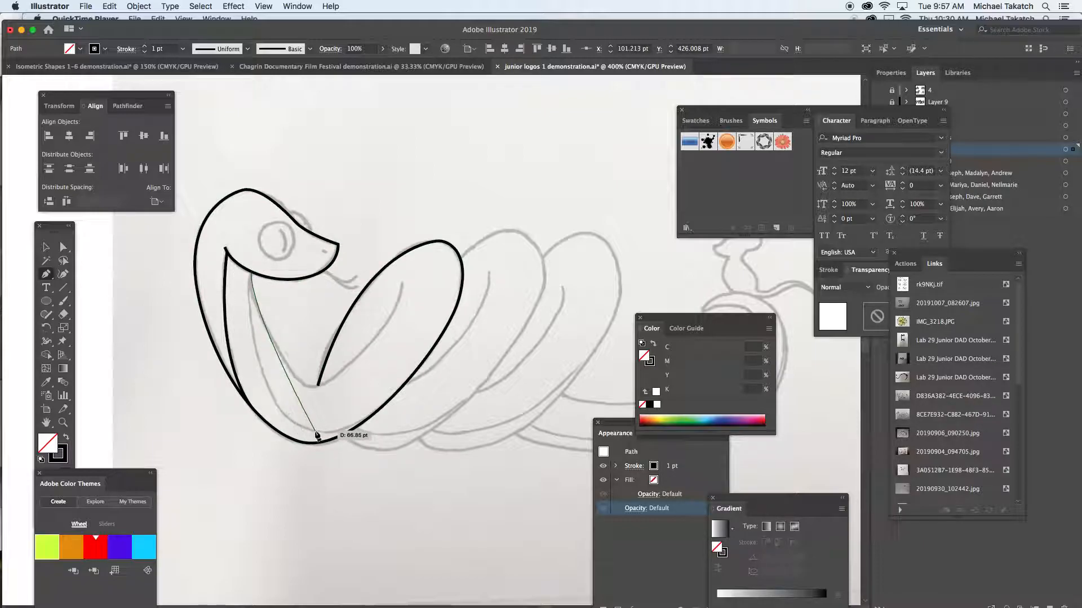
left_click_drag(316, 431, 375, 440)
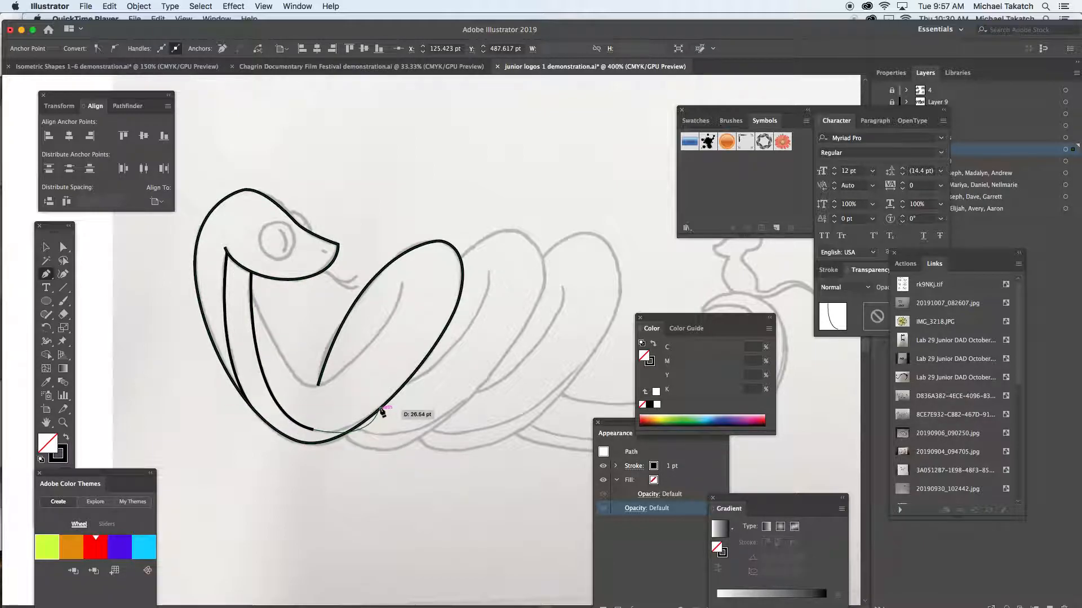
left_click_drag(409, 384, 354, 406)
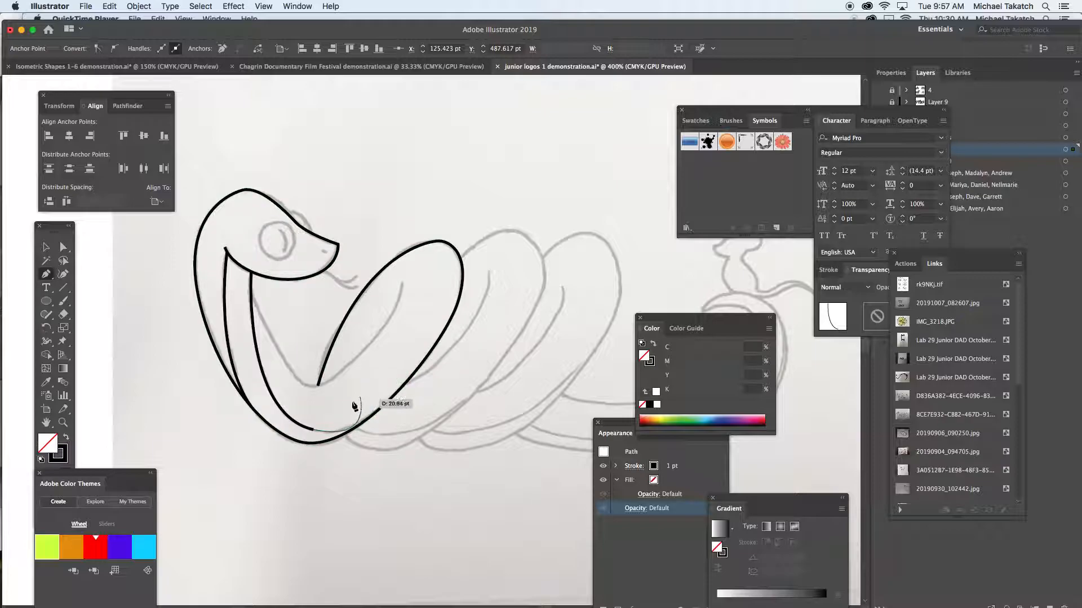
key("super+z")
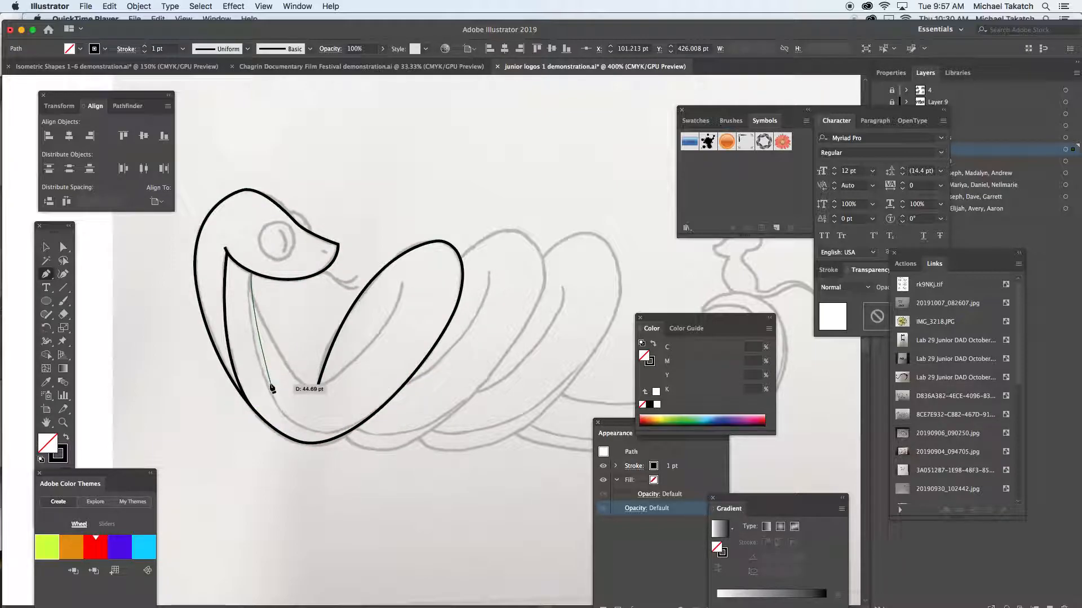
left_click_drag(267, 388, 276, 403)
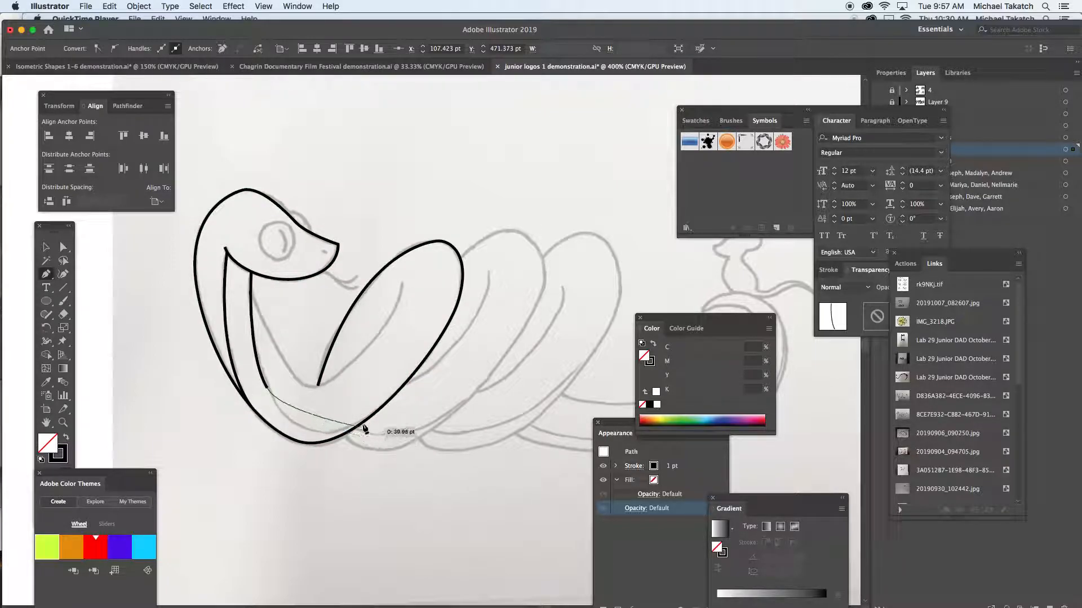
left_click_drag(366, 419, 422, 393)
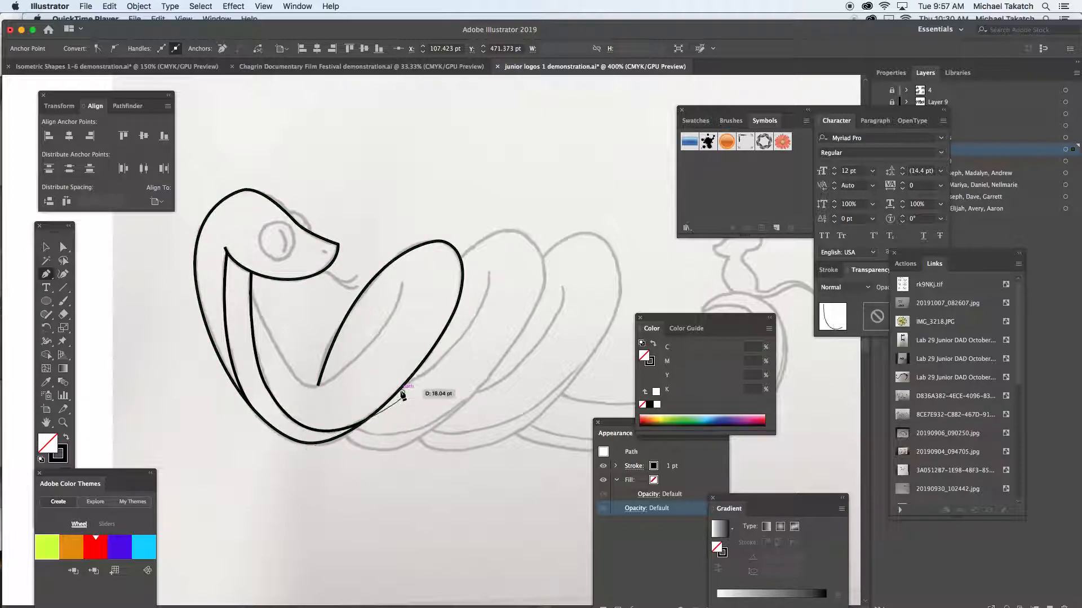
key("super+shift+a")
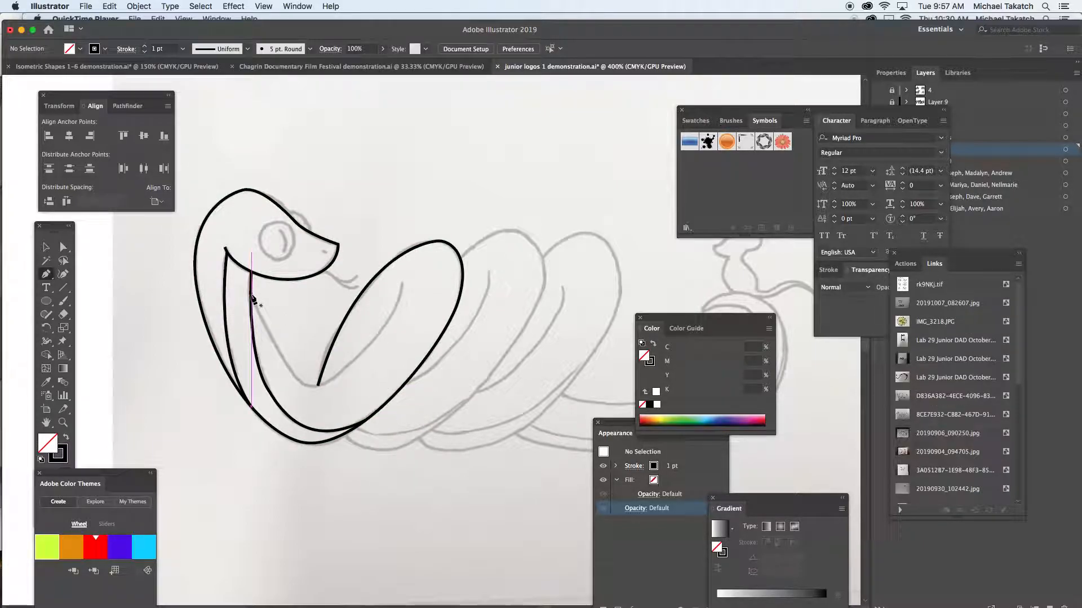
- Trace the inner neck edge from below the jaw through the first coil's base and up its inside curve
left_click_drag(256, 324, 257, 326)
left_click_drag(326, 383, 361, 373)
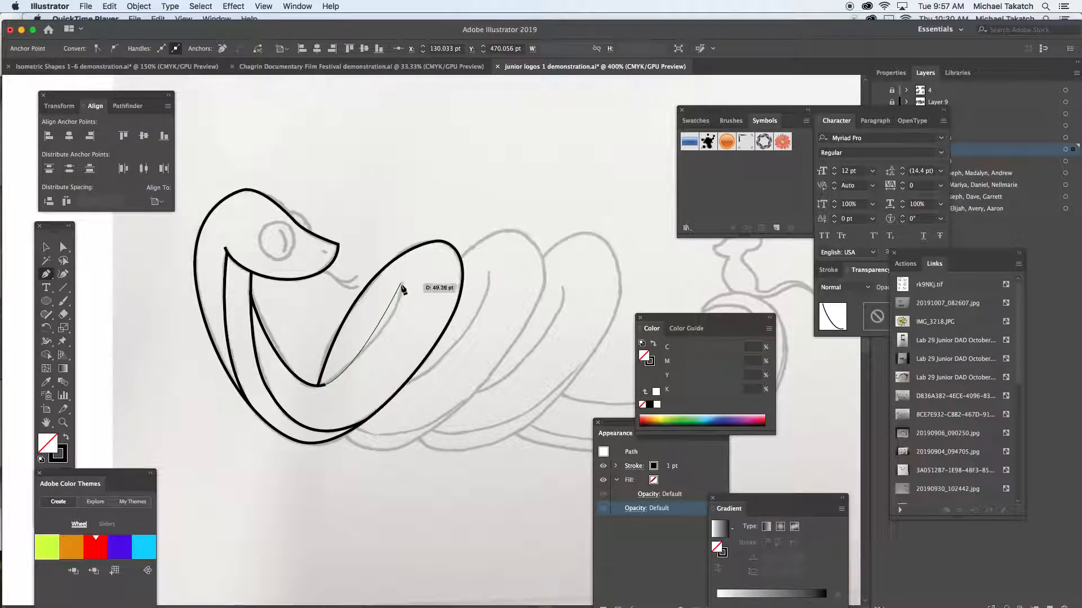
left_click_drag(402, 284, 398, 233)
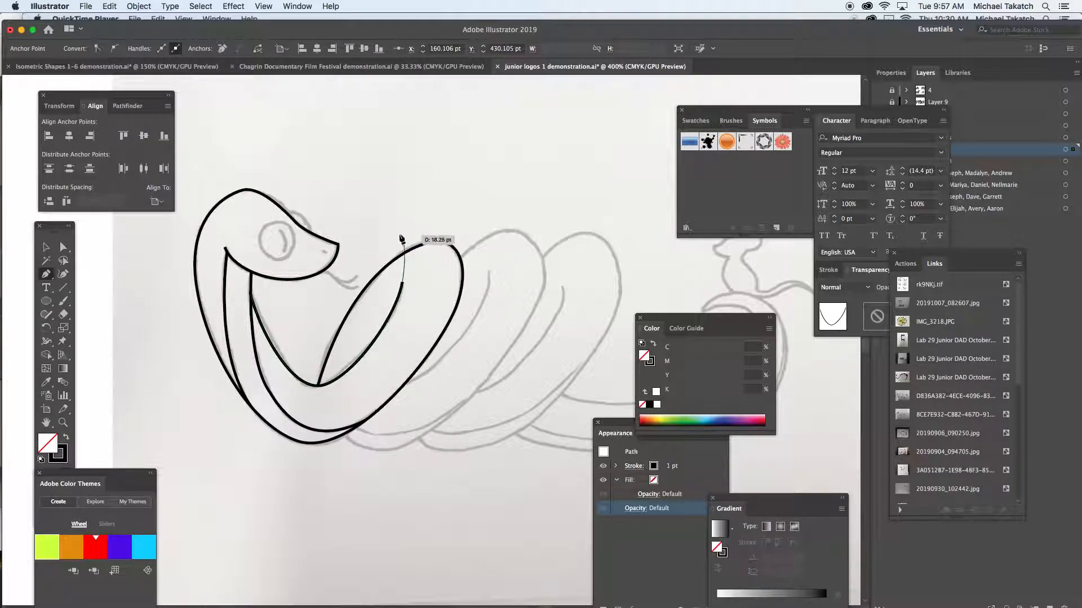
left_click(391, 231, "super")
- Trace the second coil's outline from the first coil over its top and around its base, ending the path behind the first coil
left_click_drag(507, 302, 419, 290)
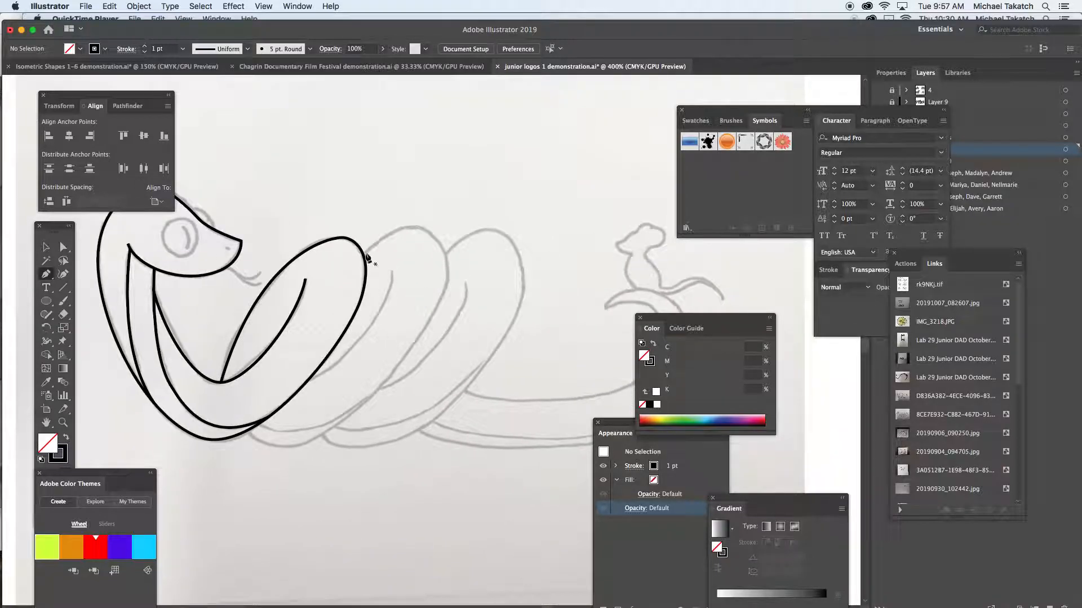
left_click_drag(362, 251, 443, 243)
left_click_drag(381, 386, 292, 479)
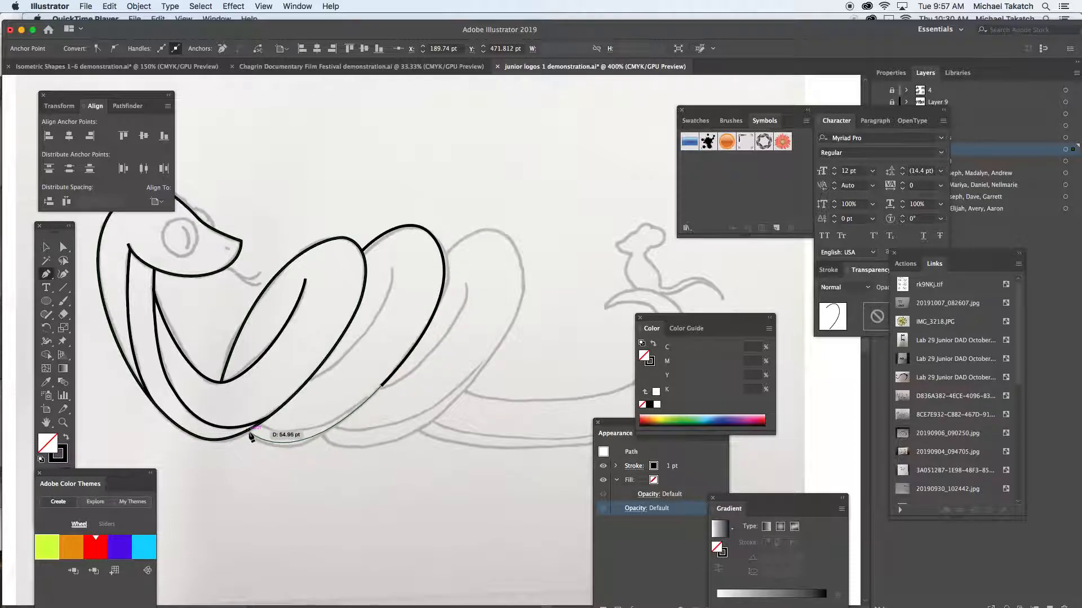
left_click_drag(246, 427, 307, 403)
left_click(391, 303, "super")
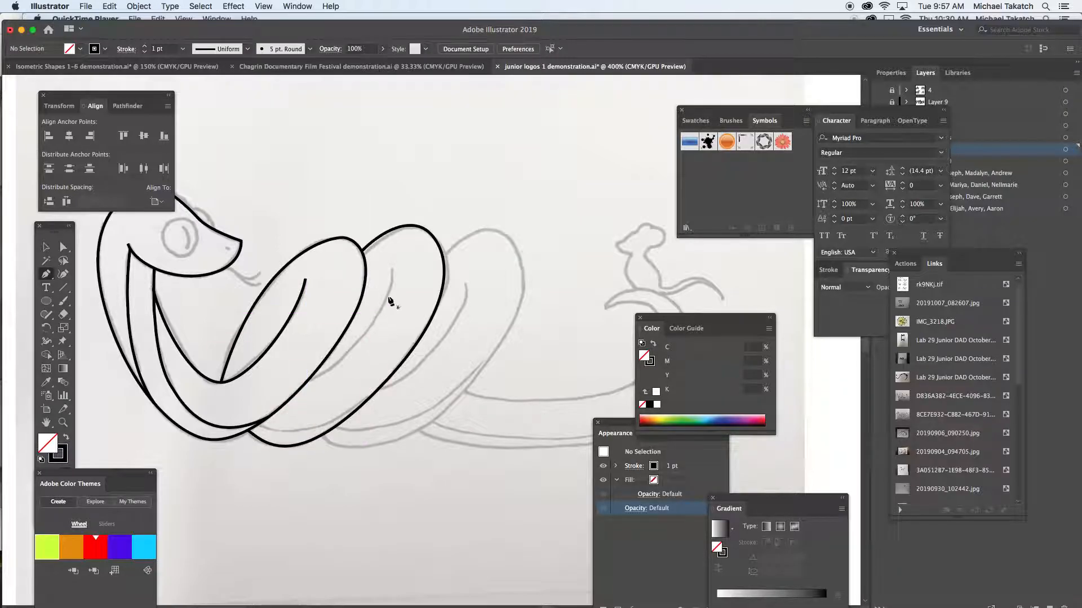
- Trace the second coil's inner curve from its upper end down to the first coil's edge
left_click_drag(392, 268, 383, 315)
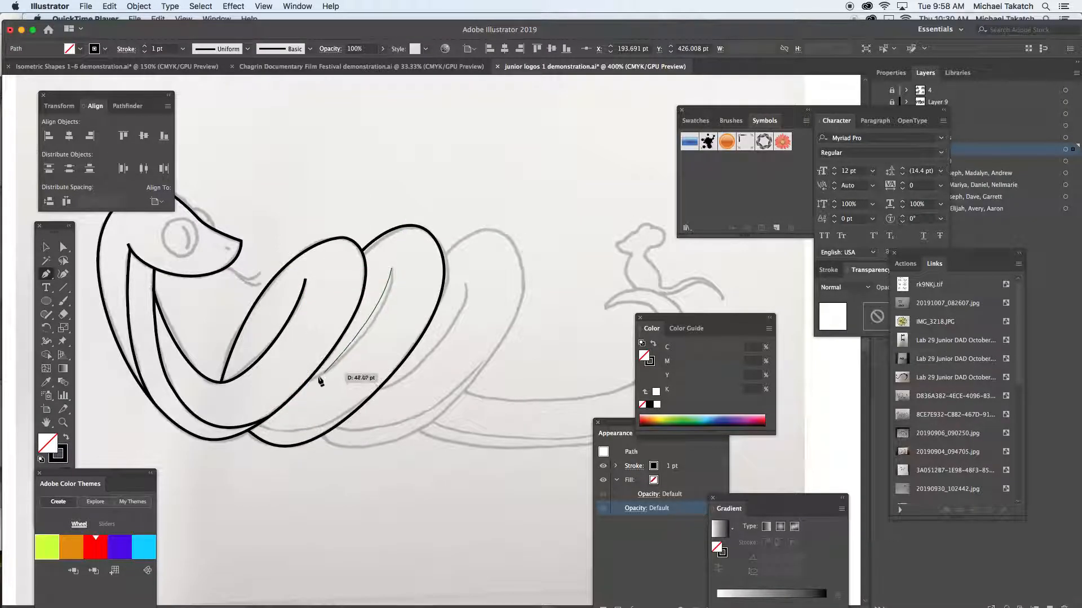
left_click_drag(308, 381, 252, 409)
left_click_drag(309, 381, 291, 363)
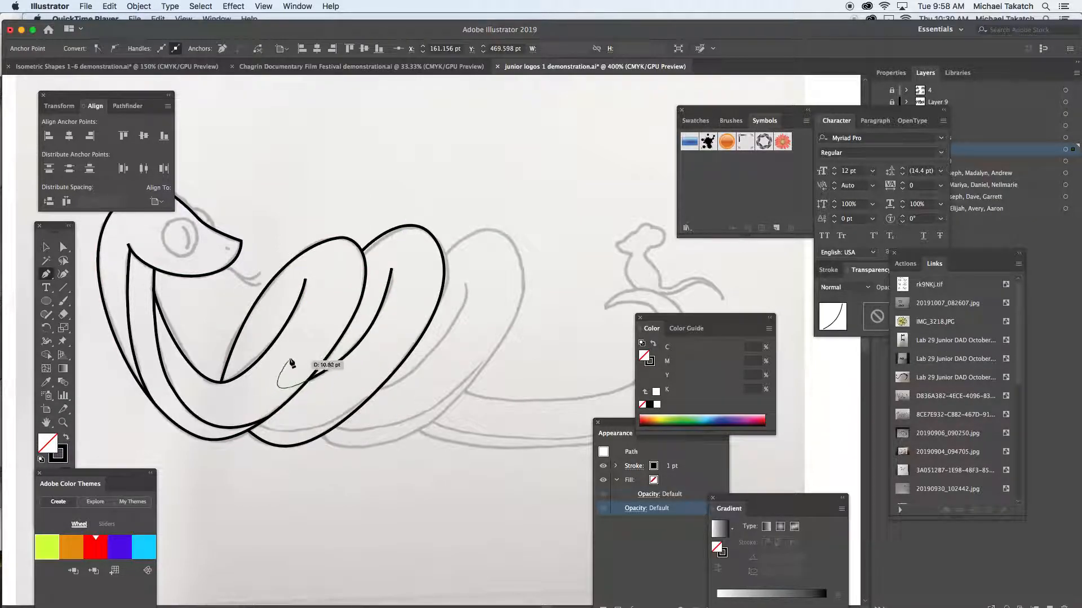
left_click(298, 360, "super")
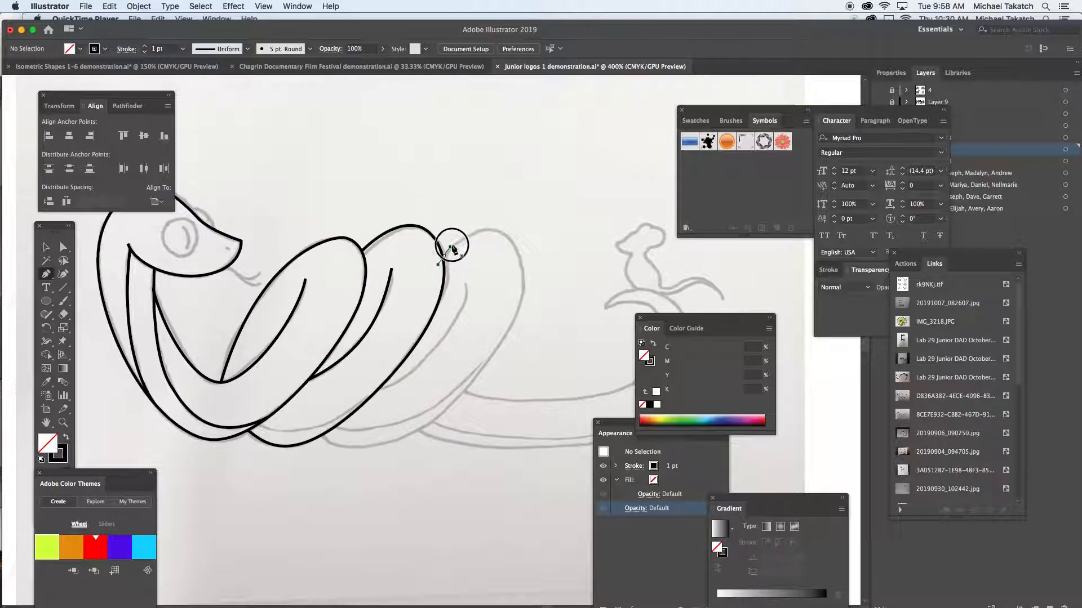
- Trace the third coil's outline from the second coil over its top and around its base back to the second coil
left_click_drag(462, 231, 463, 230)
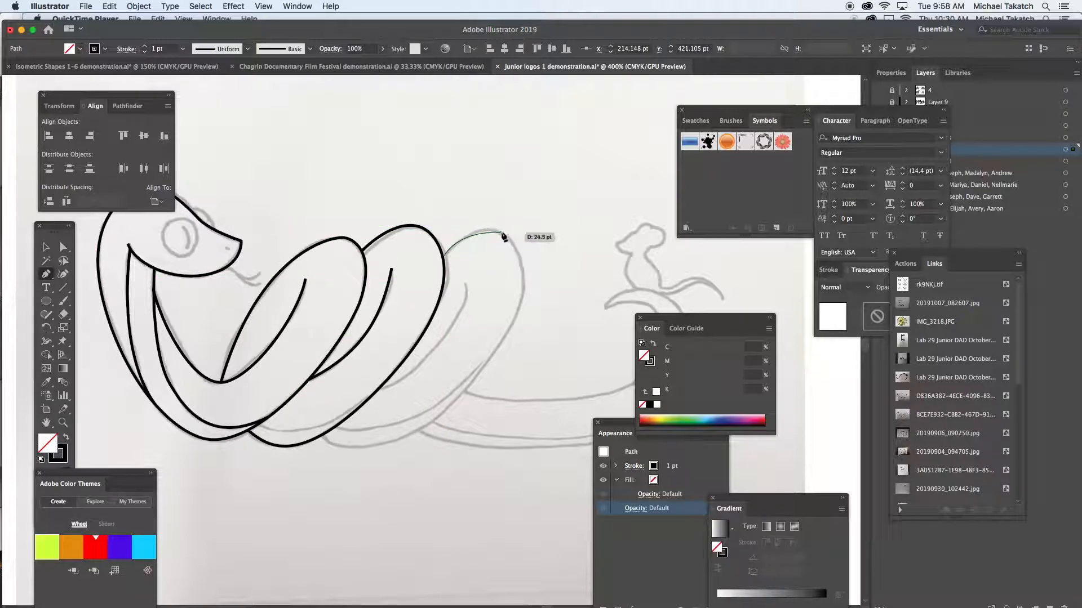
left_click(499, 230)
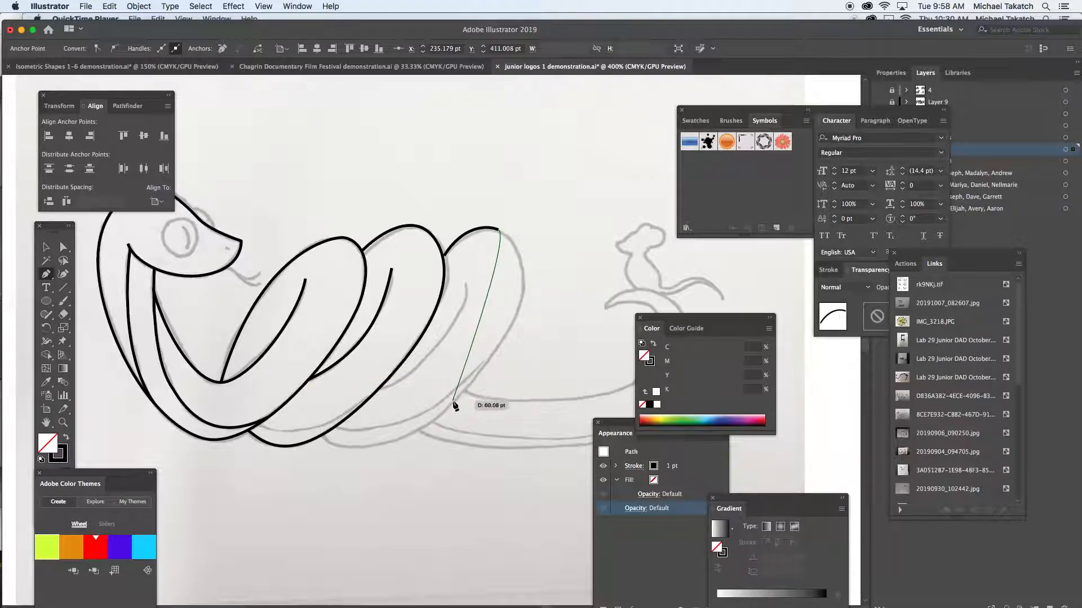
left_click_drag(452, 403, 331, 431)
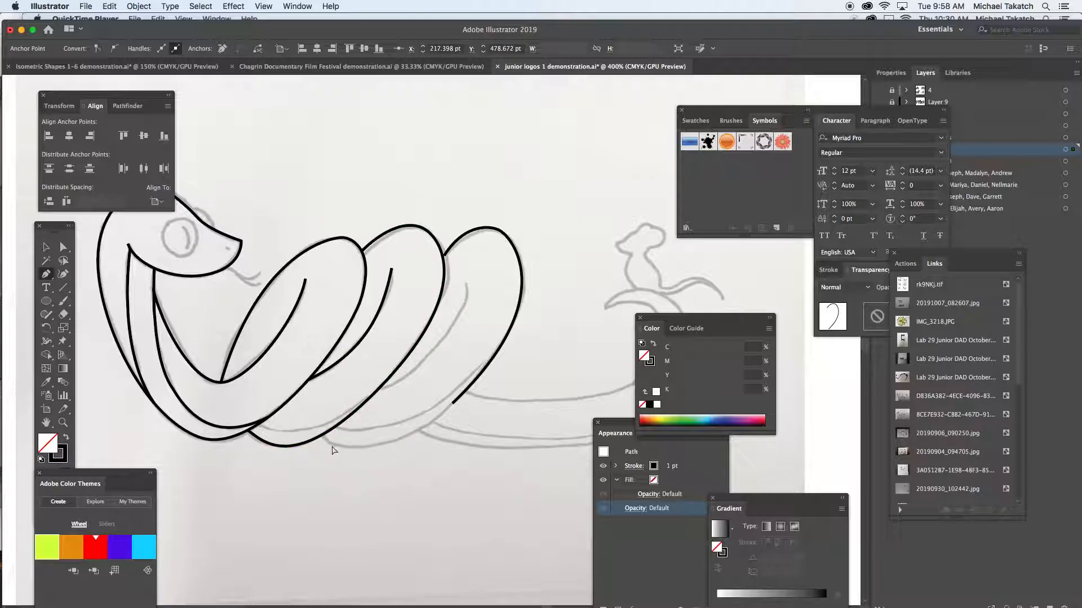
key("super+z")
left_click_drag(523, 291, 517, 319)
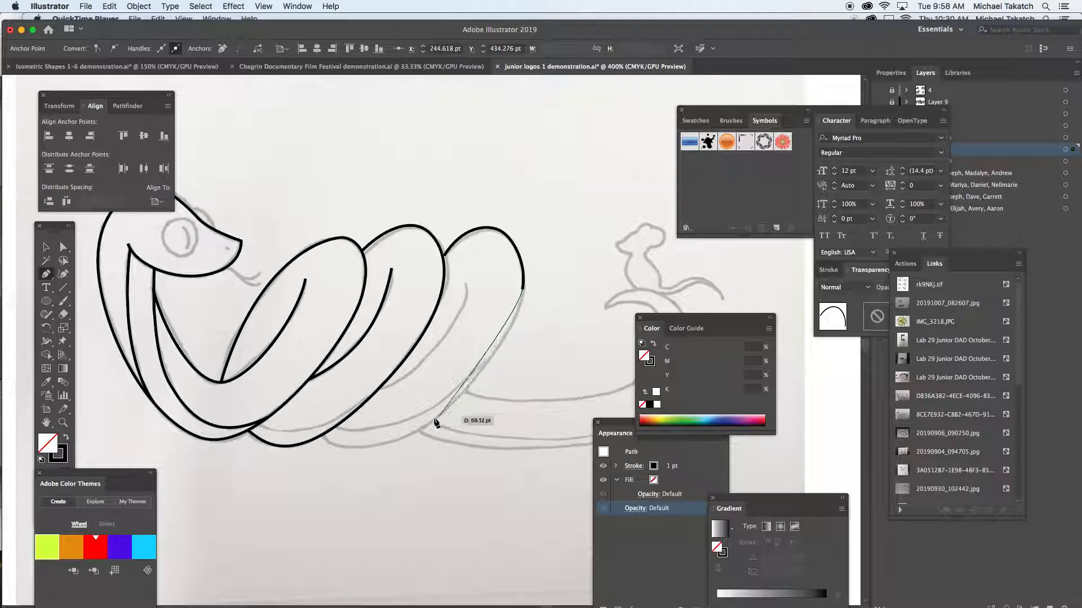
mouse_move(431, 421)
left_mouse_down()
mouse_move(374, 464)
mouse_move(290, 415)
mouse_move(314, 435)
mouse_move(331, 424)
left_mouse_up()
left_click(326, 428)
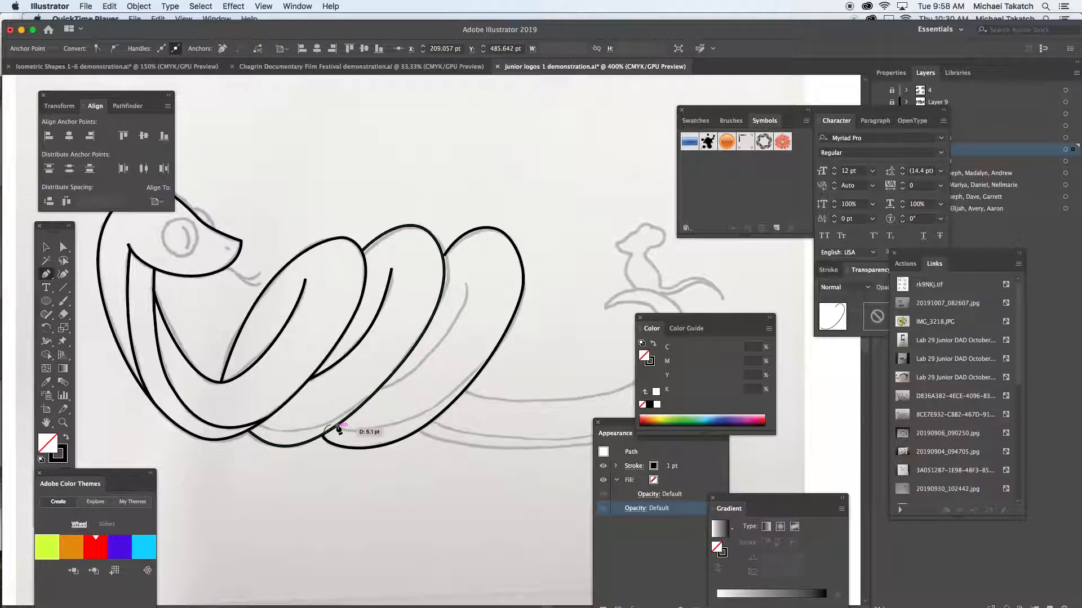
- Trace the belly line across the bottom of the second coil up to its outer edge, ending the path
left_click_drag(270, 433, 371, 396)
left_click_drag(379, 388, 432, 340)
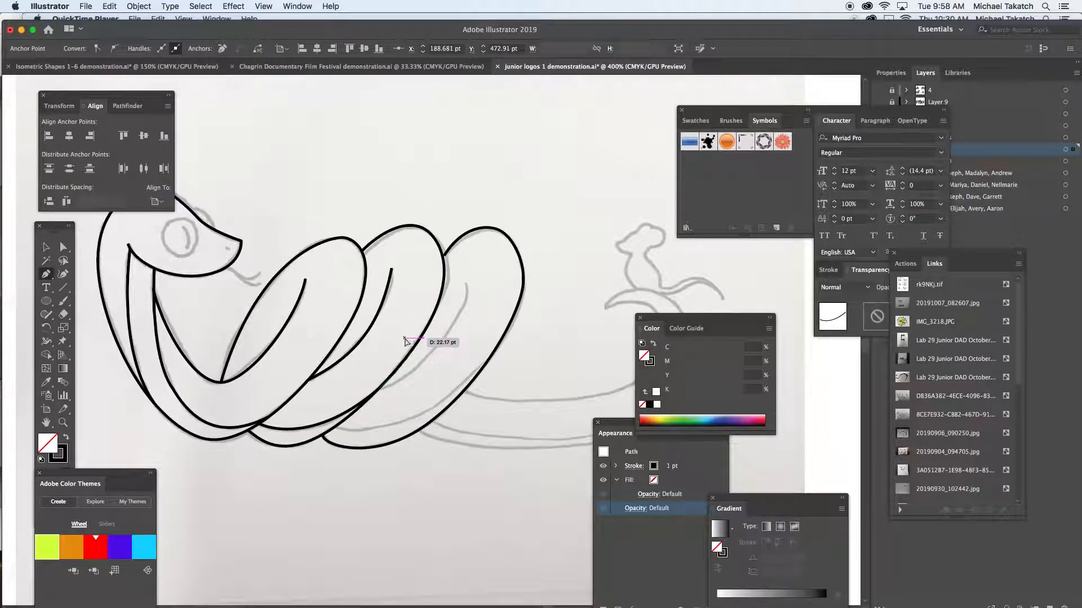
key("shift+super+a")
- Trace the third coil's inner curve from the second coil's edge up to the curve's upper end
left_click_drag(379, 389, 417, 373)
left_click_drag(467, 285, 471, 241)
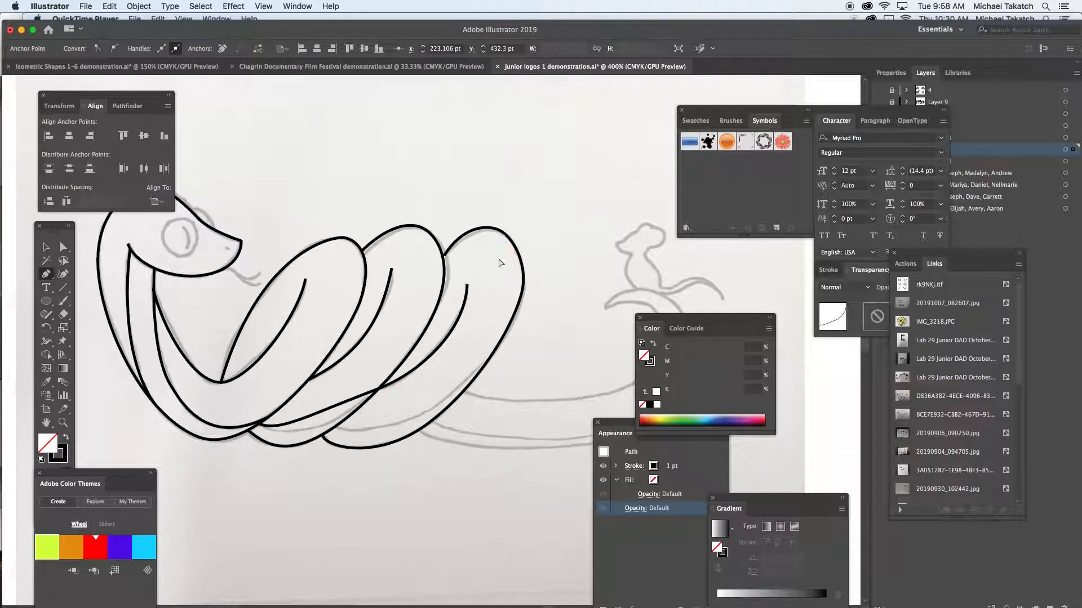
key("shift+super+a")
- Trace the tail's upper edge from the third coil to the inside of the upturned tail bend, redoing the misaligned curve
left_click_drag(568, 302, 371, 285)
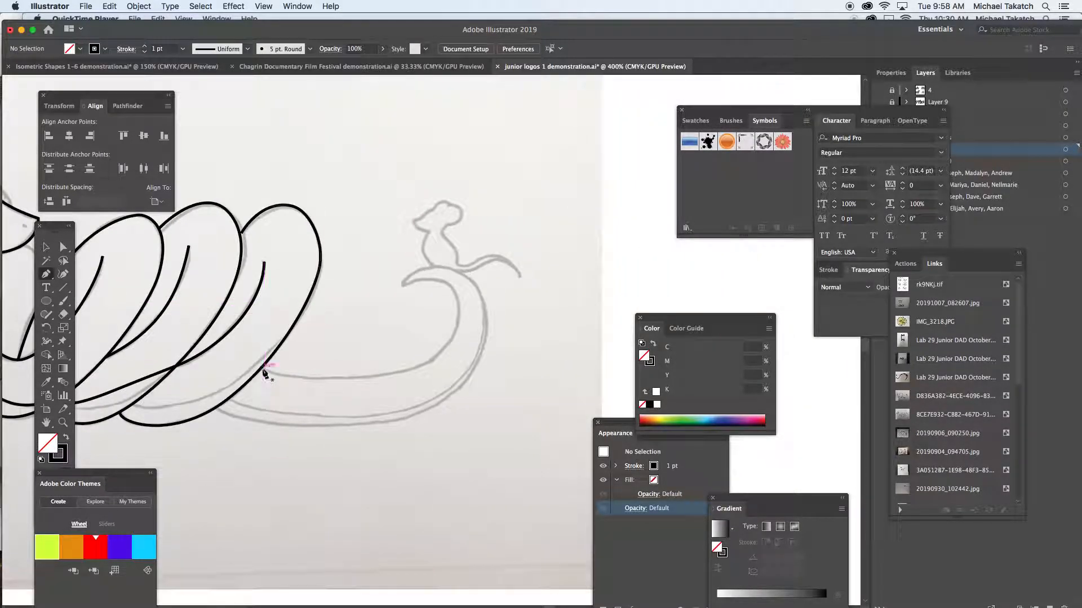
left_click_drag(299, 377, 307, 379)
left_click_drag(457, 313, 448, 245)
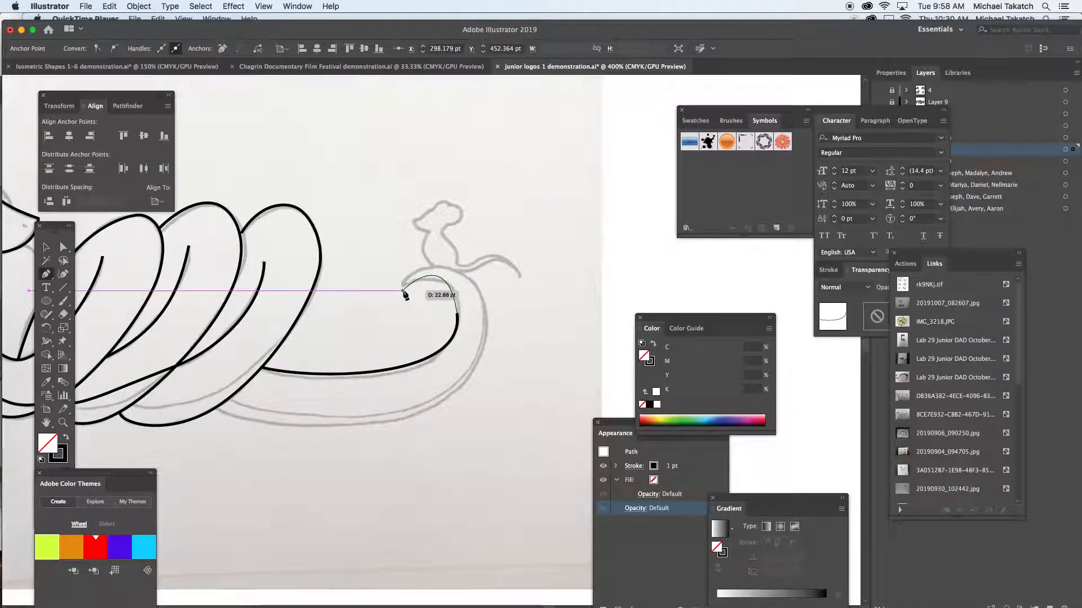
key("ctrl+z")
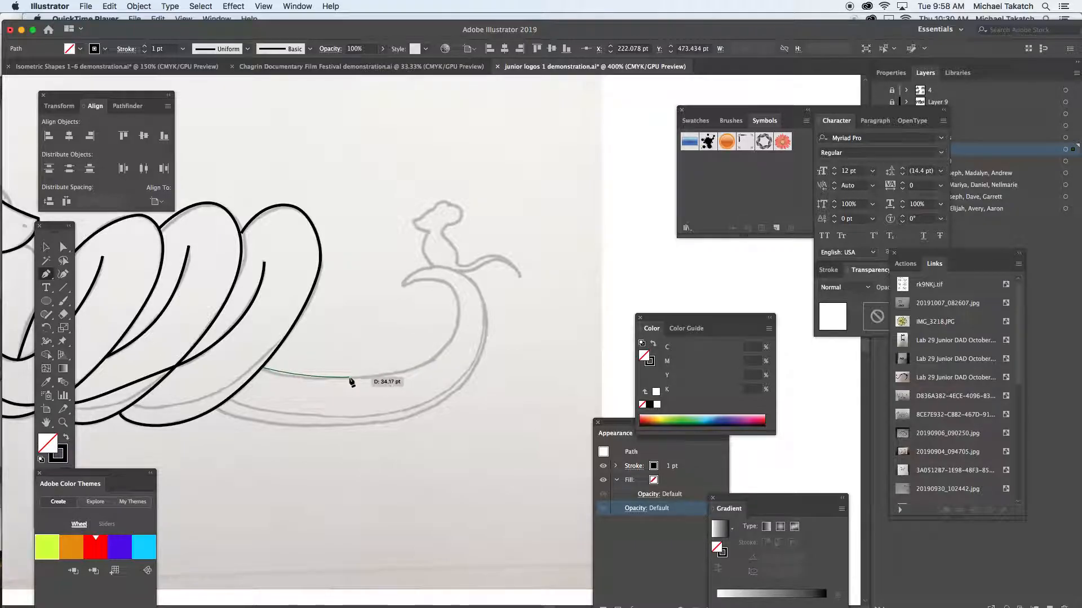
left_click(458, 310)
left_click_drag(458, 309, 451, 248)
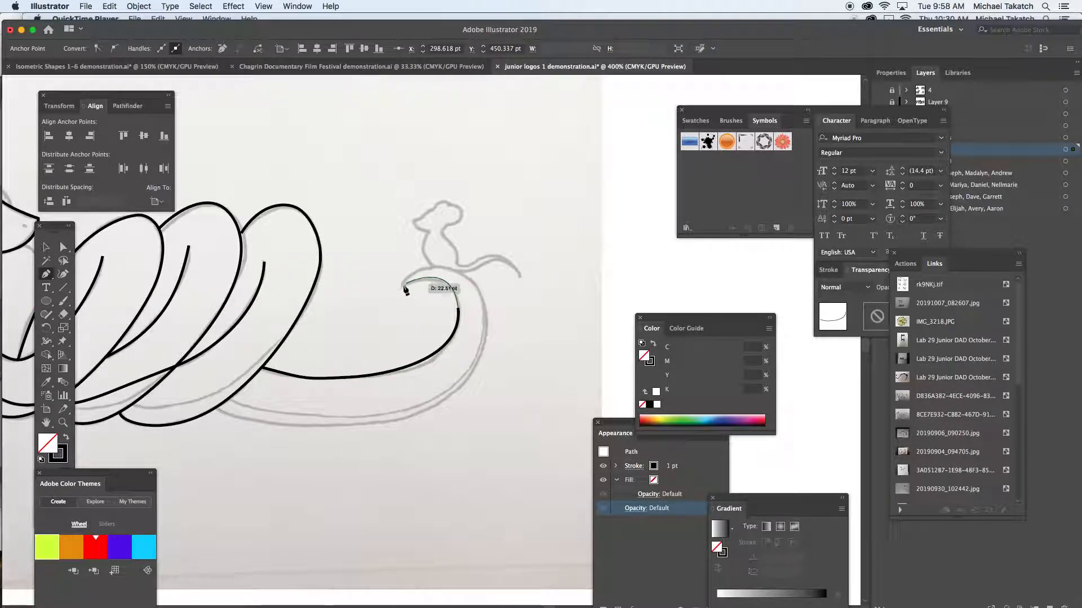
- Continue the tail outline around its pointed tip and back along the outer edge to the third coil, ending the path
left_click_drag(403, 286, 465, 263)
left_click_drag(475, 367, 451, 417)
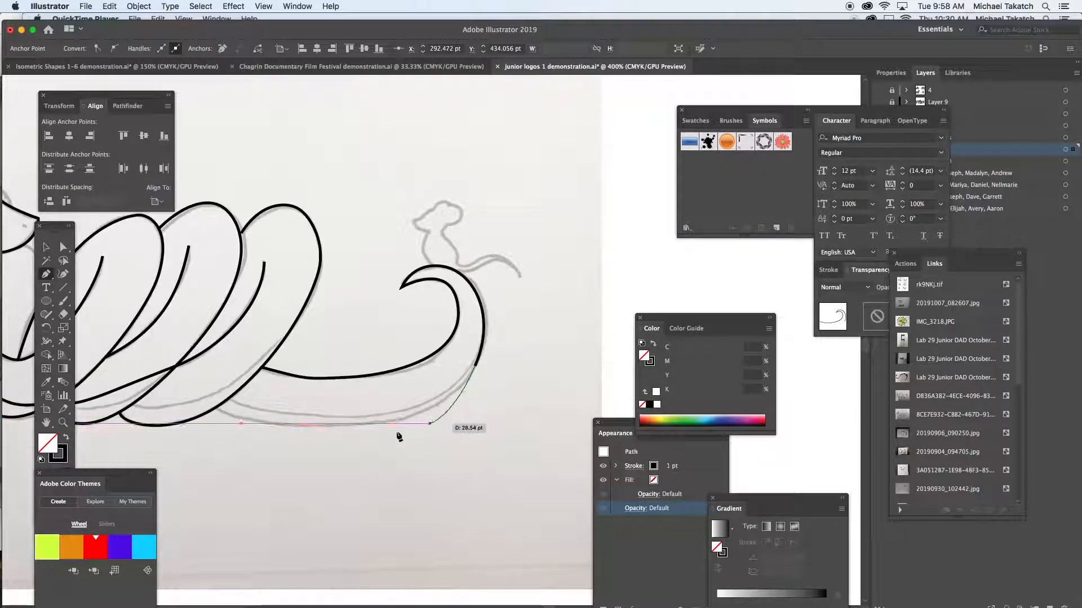
left_click_drag(305, 426, 248, 429)
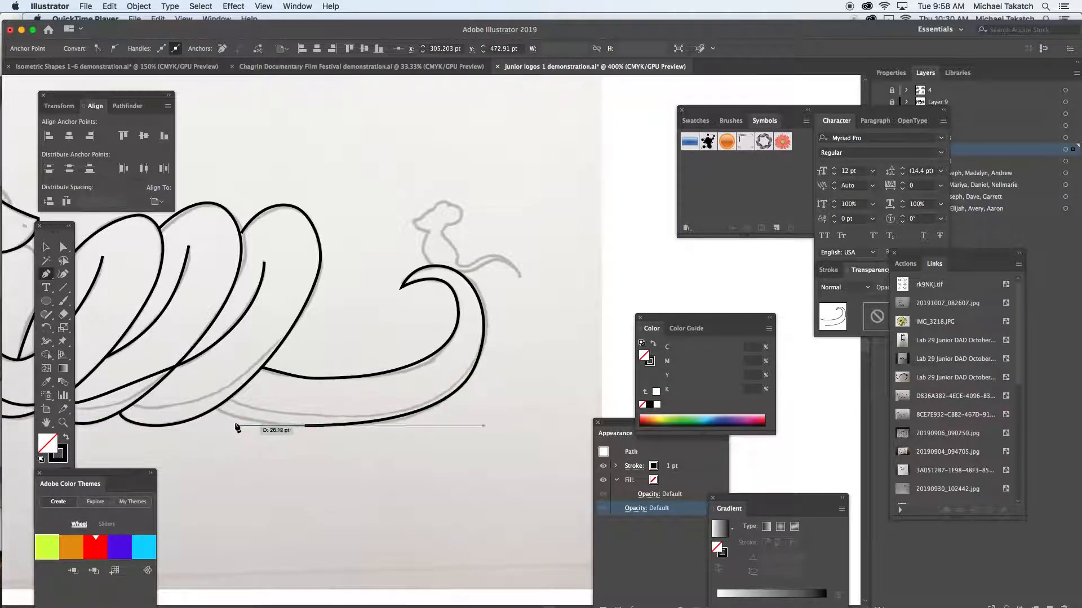
left_click(217, 410)
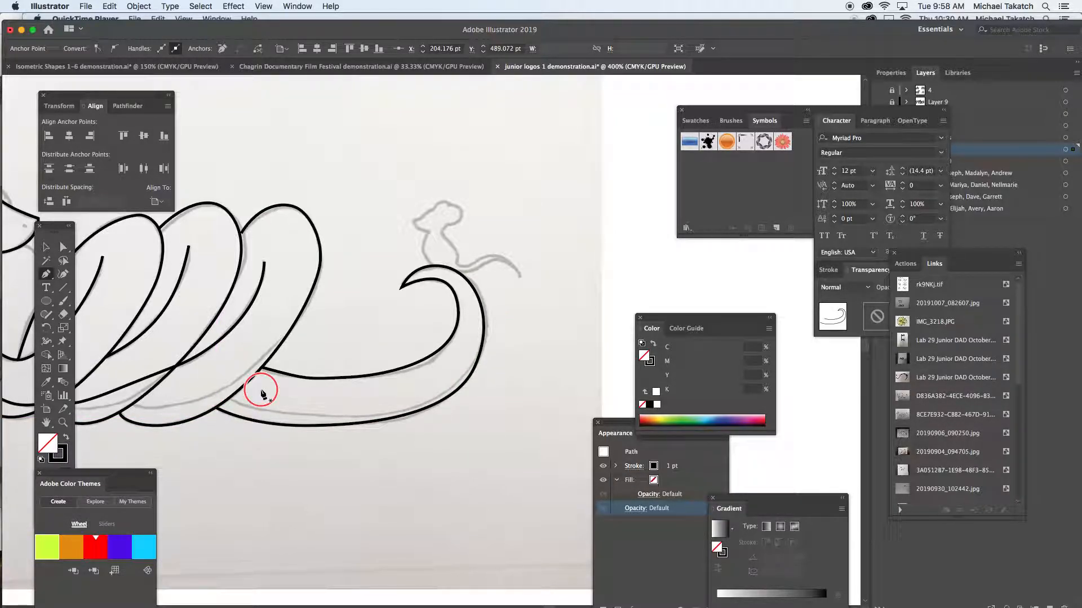
left_click(261, 390, "super")
- Trace the belly line along the tail's underside from the third coil to the tail's outer edge, ending the path
left_click_drag(229, 399, 275, 417)
left_click_drag(413, 408, 467, 389)
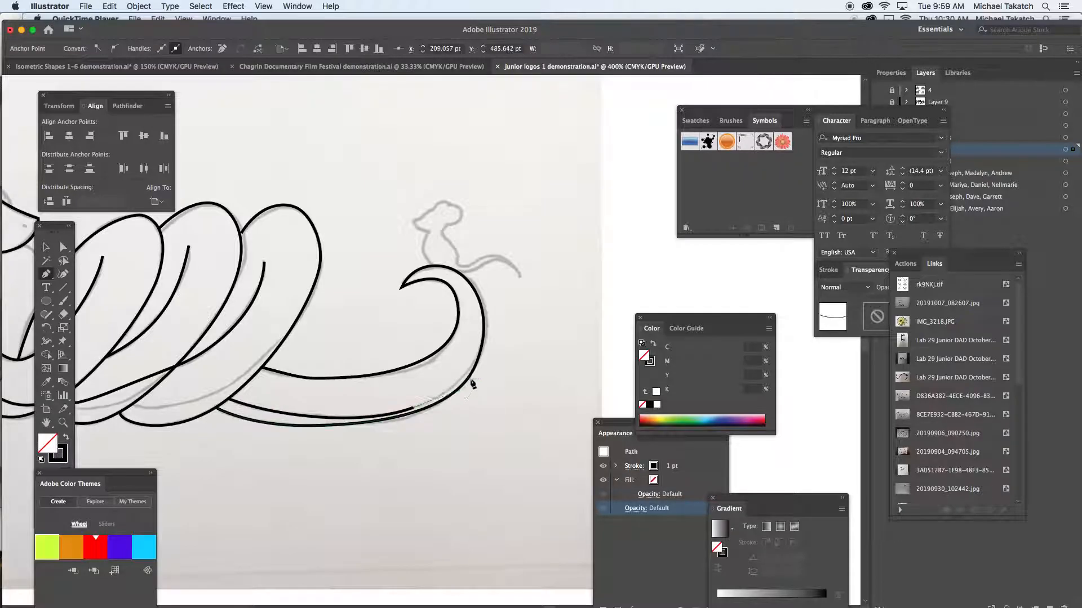
left_click(482, 348)
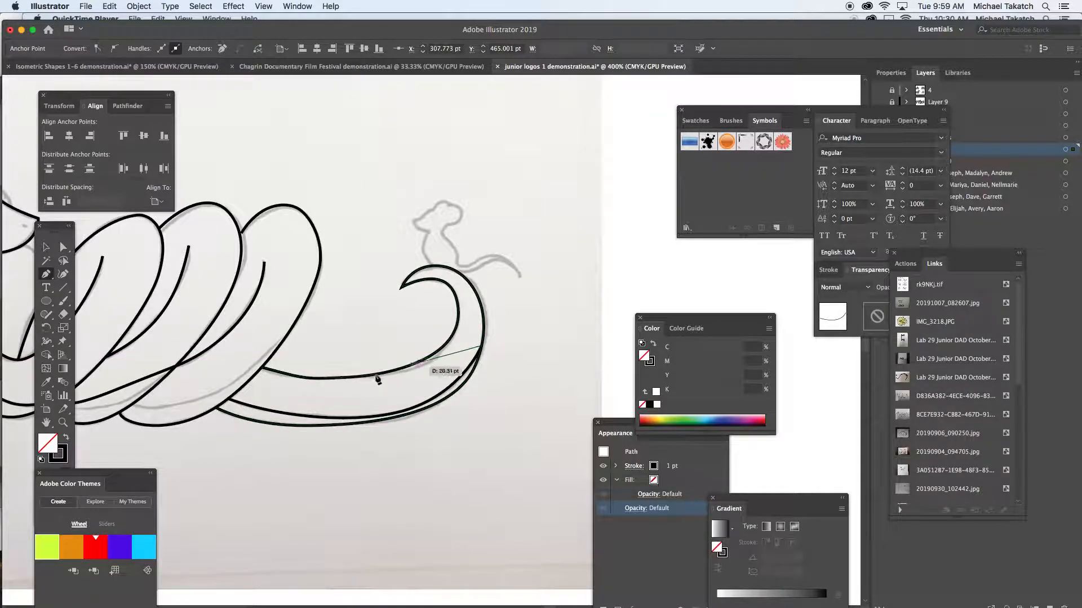
left_click(278, 396, "super")
- Trace the belly line across the bottom of the third coil from its outer edge to the second coil's edge, ending the path
left_click(290, 334)
left_click_drag(273, 352, 265, 361)
left_click_drag(182, 410, 134, 409)
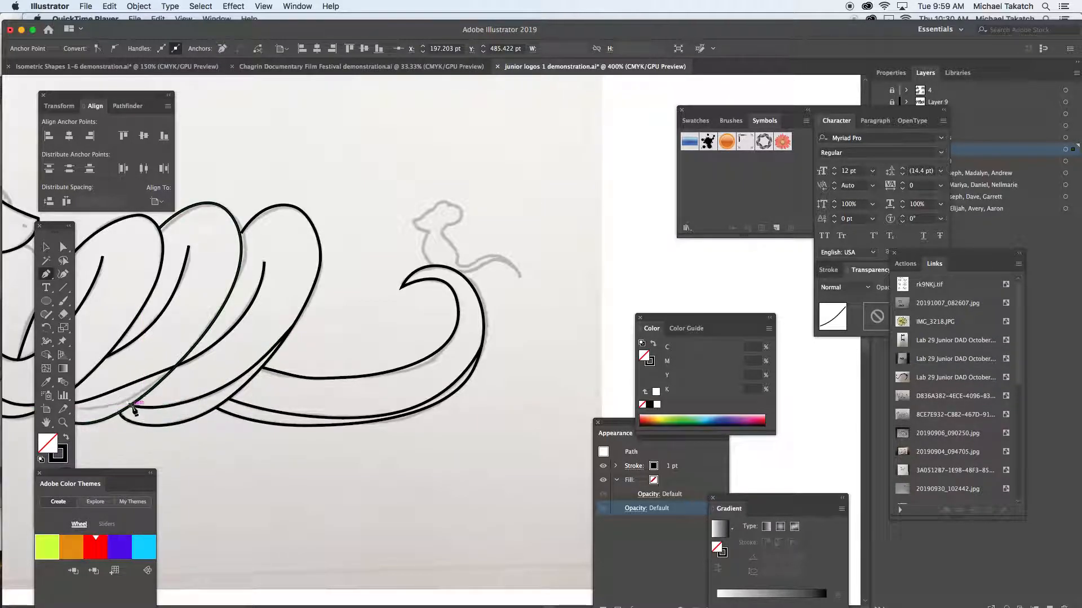
left_click(316, 345, "super")
- Delete the misaligned path that crosses the bottom of the second coil and runs up the third coil's inner curve
left_click_drag(257, 359, 374, 356)
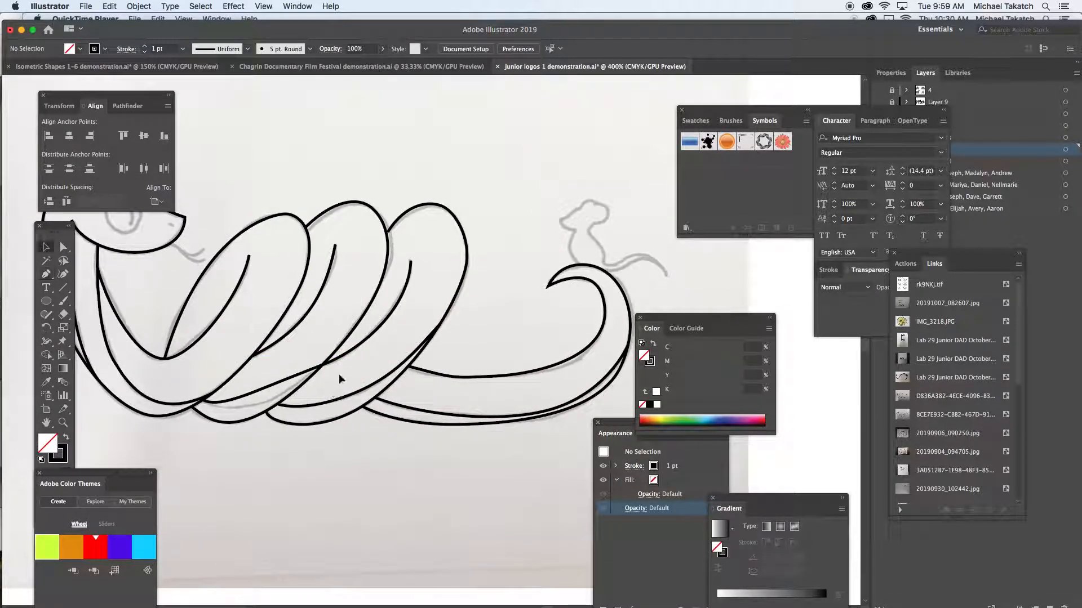
left_click(346, 360, "super")
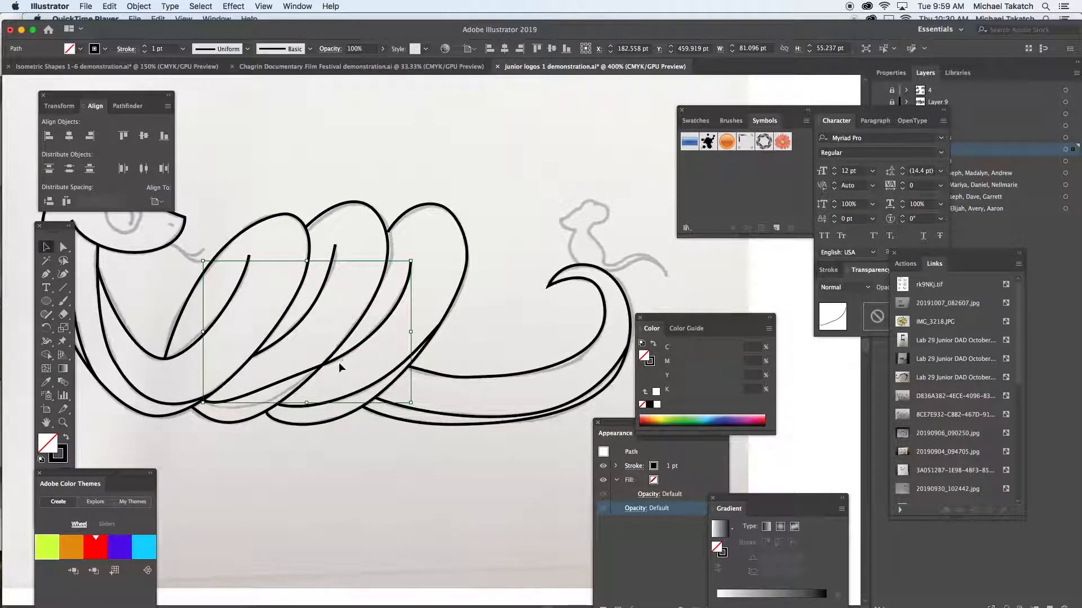
key("BackSpace")
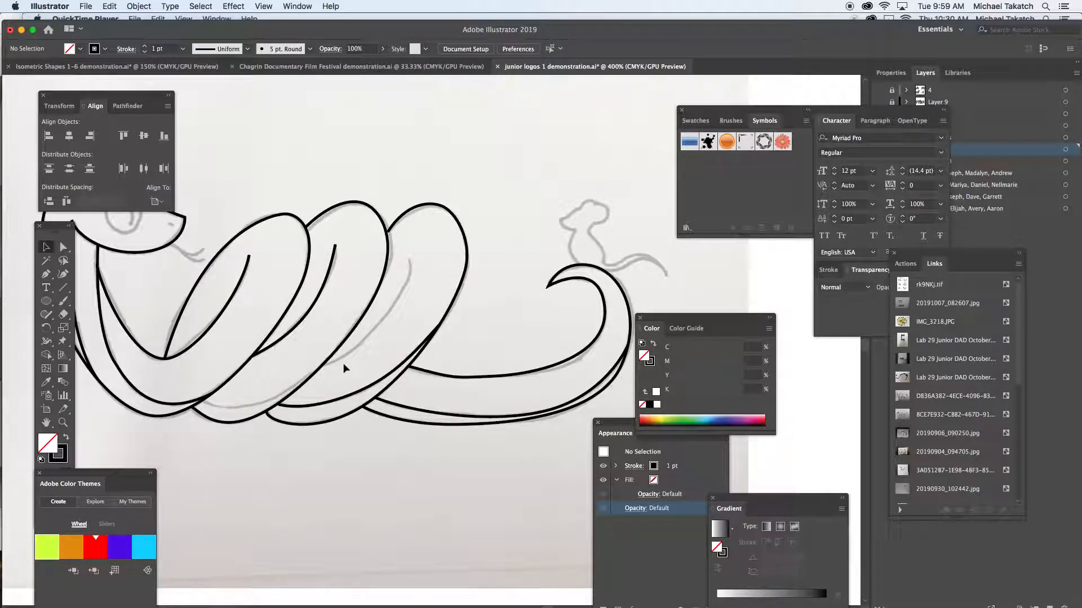
- Retrace the second coil's belly line and continue up the third coil's inner curve to its upper end, ending the path
key("p")
left_click_drag(226, 415, 226, 415)
left_click_drag(313, 376, 411, 218)
left_click(338, 334, "super")
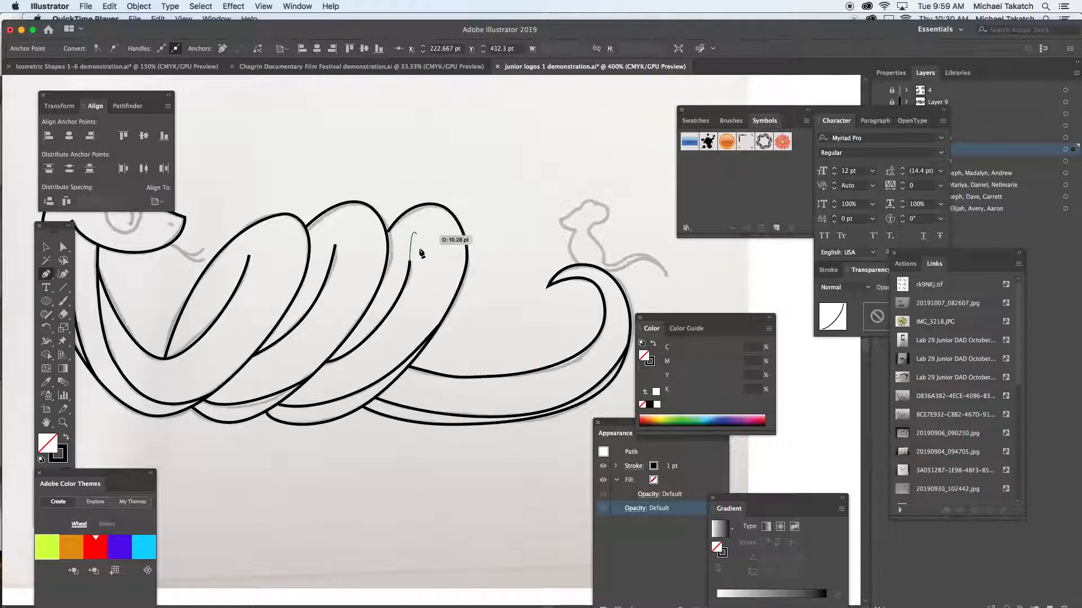
left_click(439, 271, "super")
- Trace the mouse's outline from its chin around the nose, forehead and ears and down its back to the tail's base
scroll(484, 299, "right", 5)
scroll(485, 299, "up", 2)
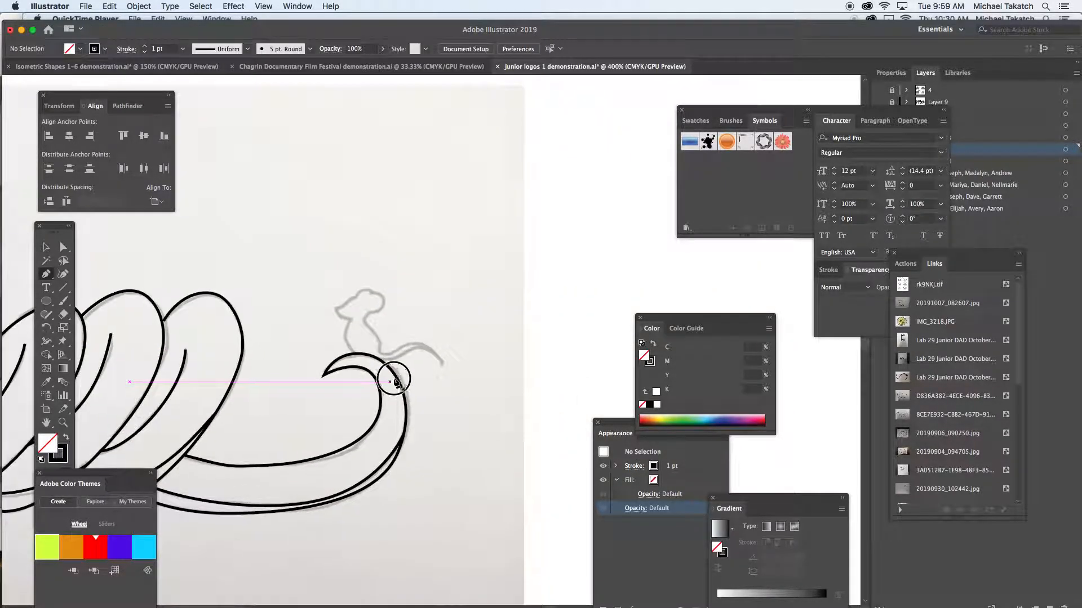
left_click(351, 319)
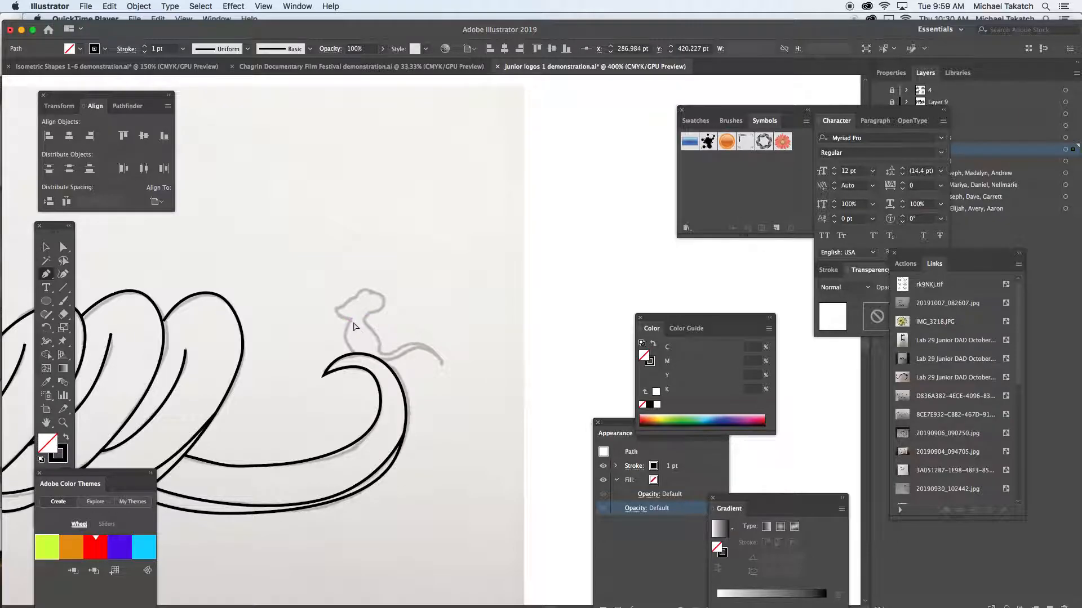
scroll(354, 325, "up", 5)
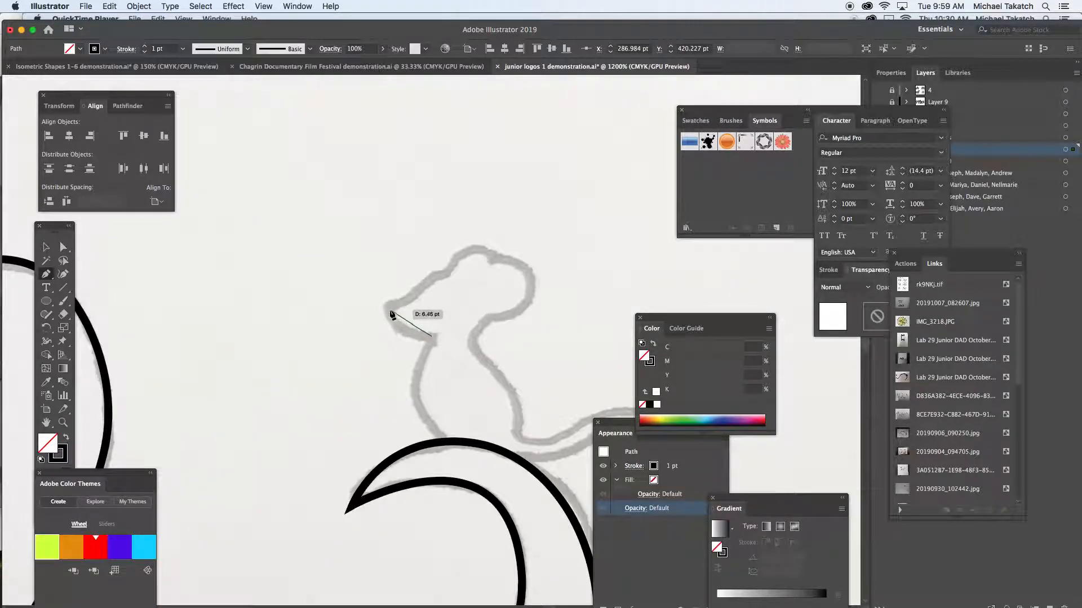
mouse_move(389, 295)
left_mouse_down()
mouse_move(413, 300)
mouse_move(467, 249)
mouse_move(495, 249)
mouse_move(489, 261)
mouse_move(531, 274)
mouse_move(533, 310)
mouse_move(488, 321)
mouse_move(479, 354)
left_mouse_up()
left_click_drag(521, 429, 515, 468)
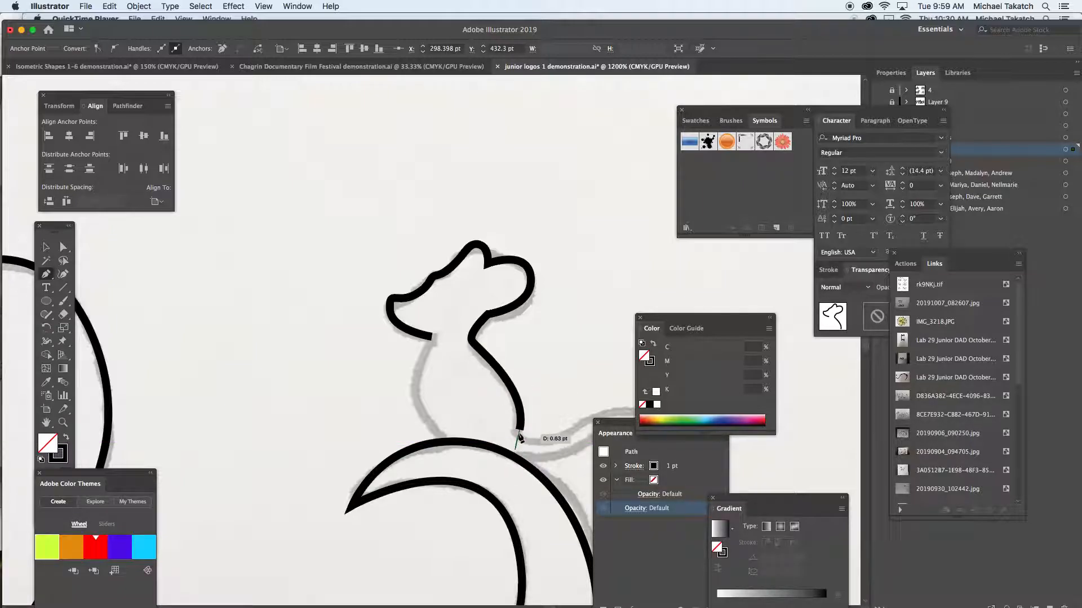
- Continue the mouse outline along the upper edge of its tail to the tail tip, making the tip a corner point
left_click_drag(524, 429, 371, 384)
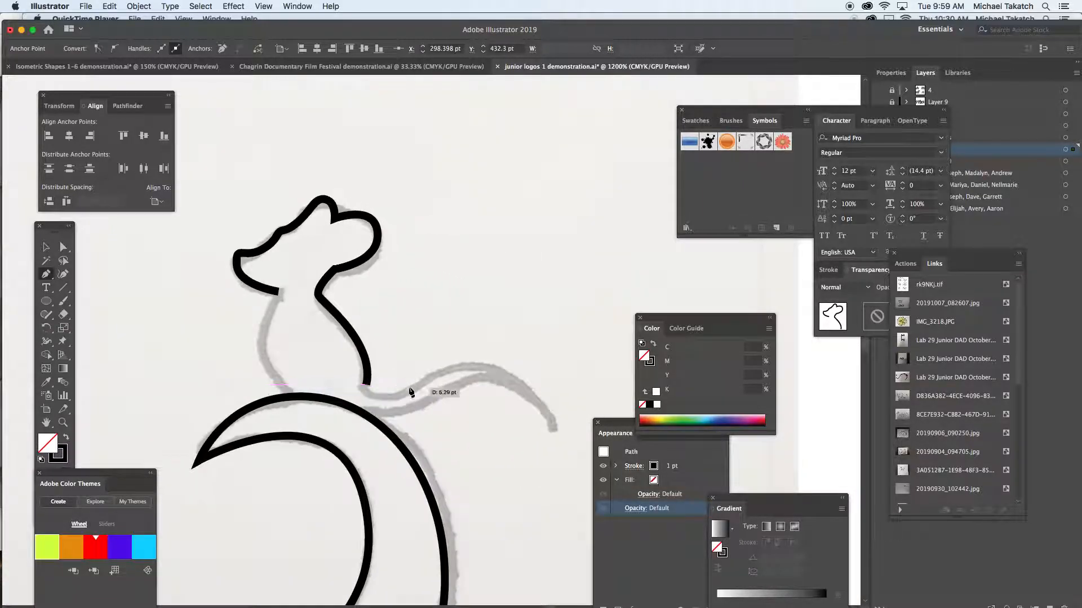
left_click_drag(439, 379, 486, 347)
left_click_drag(556, 429, 573, 473)
left_click(557, 430)
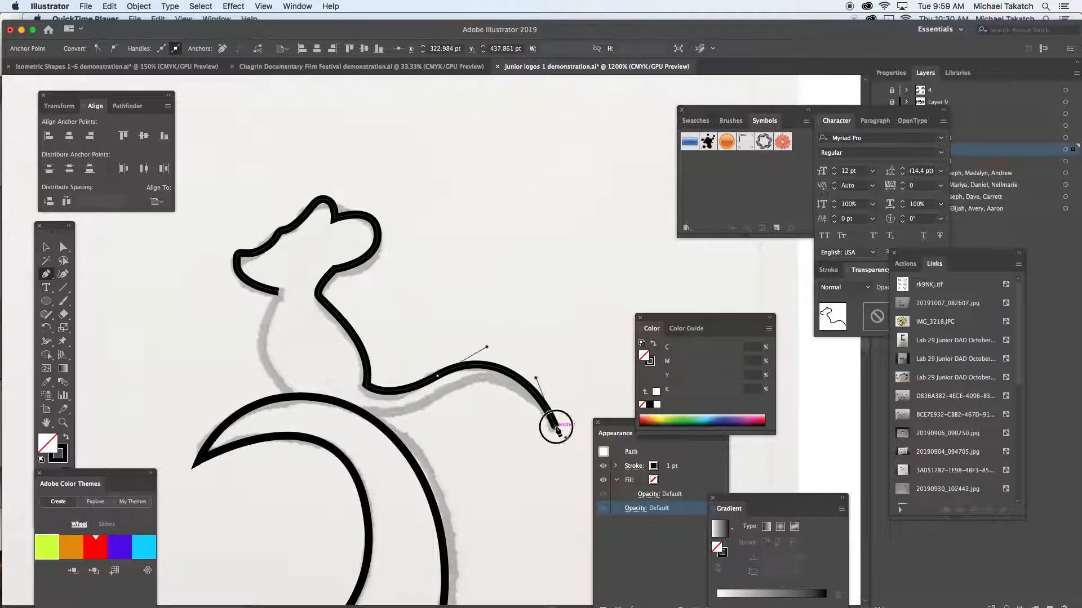
left_click_drag(451, 391, 319, 398)
key("super+z")
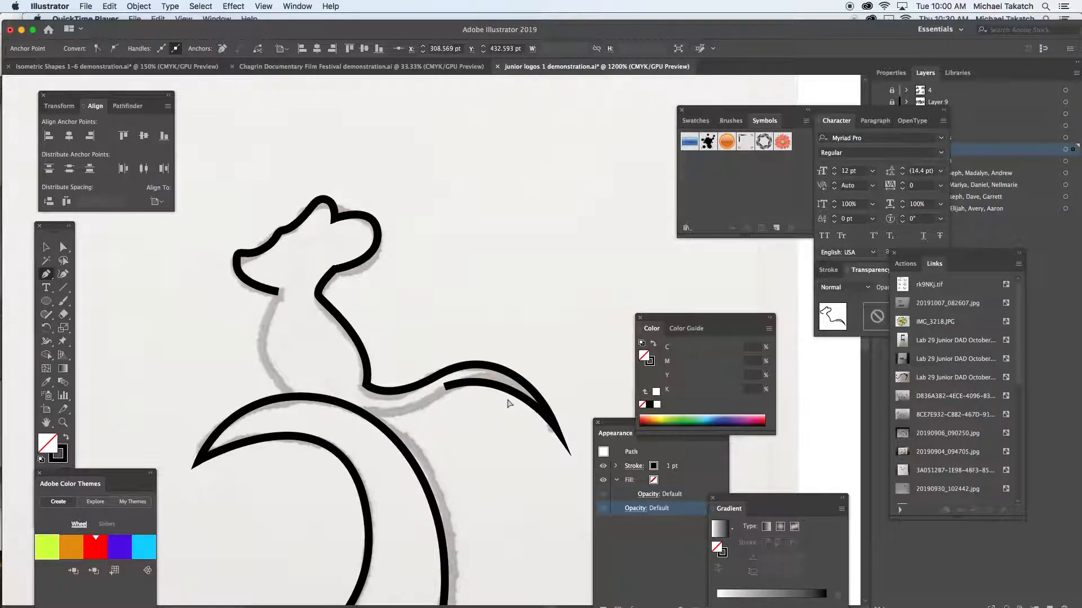
key("super+z")
- Trace the lower edge of the mouse's tail from its tip back to the snake's tail, ending the path
left_click_drag(476, 383, 427, 396)
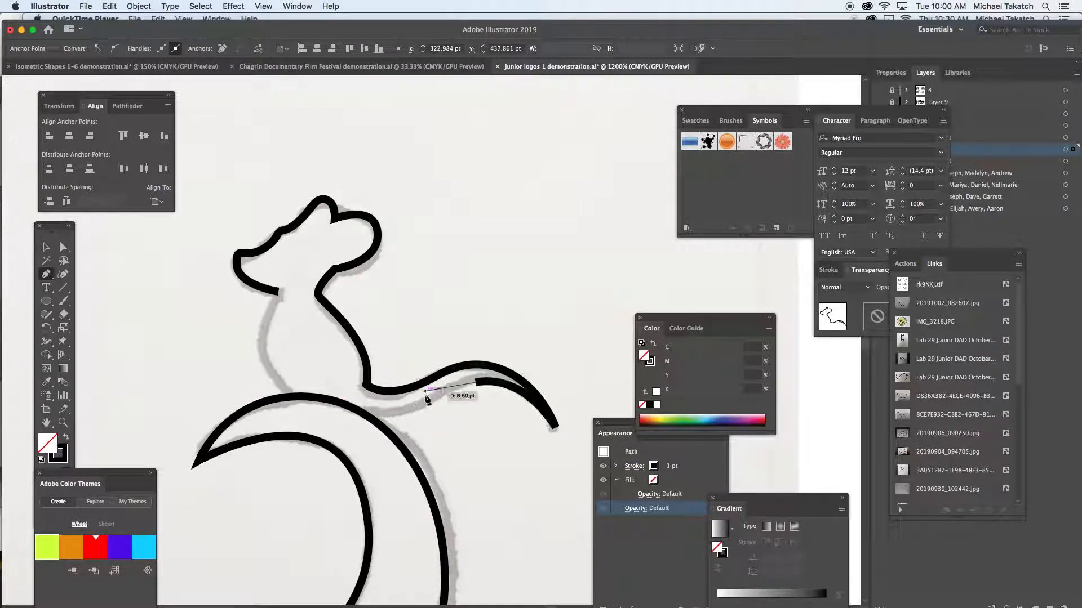
left_click_drag(374, 420, 311, 411)
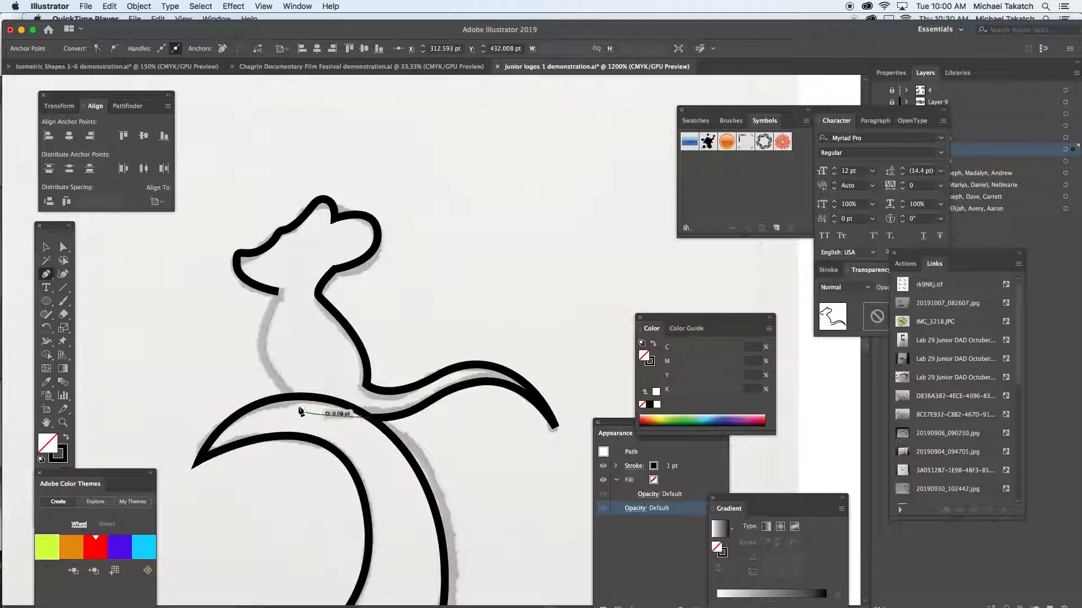
left_click(311, 317, "super")
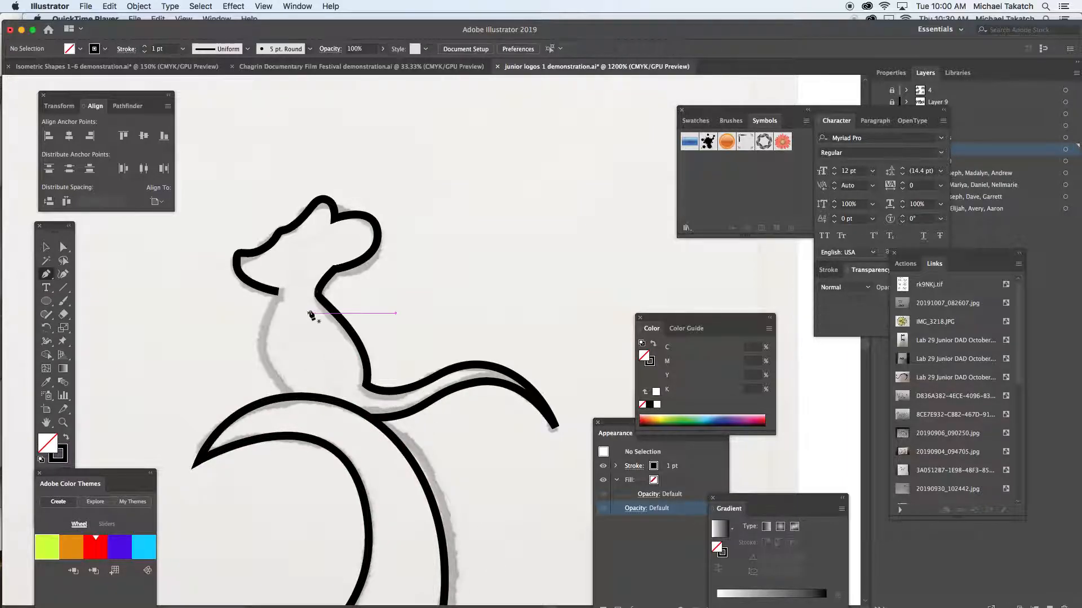
- Trace the mouse's chest from its chin down to the snake's tail, nudging the lower anchor point down and right onto the line
left_click(279, 292)
left_click_drag(289, 393, 350, 446)
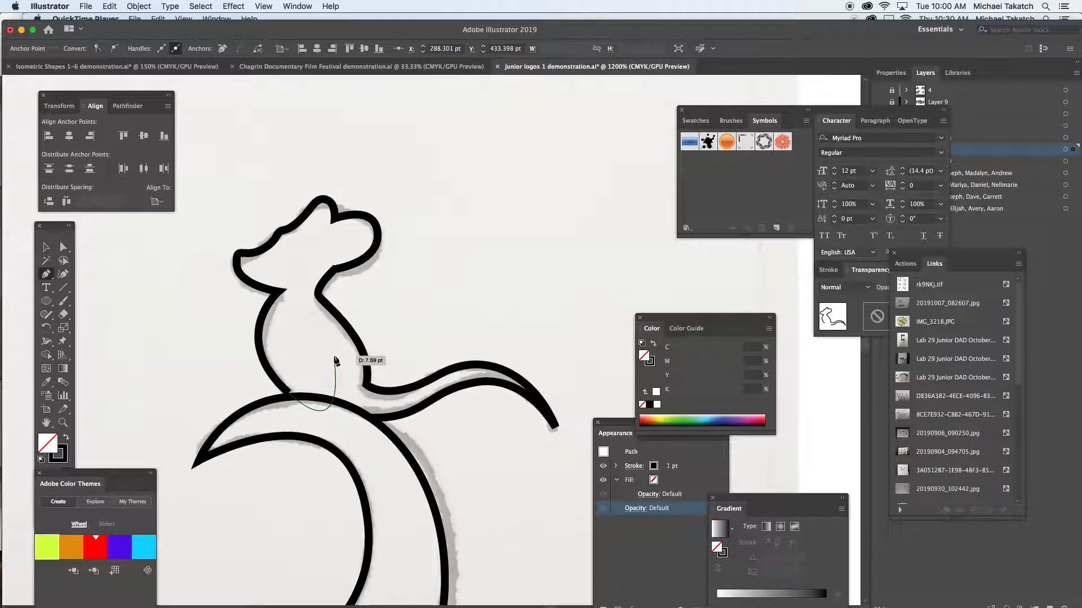
key("Down")
key("Right")
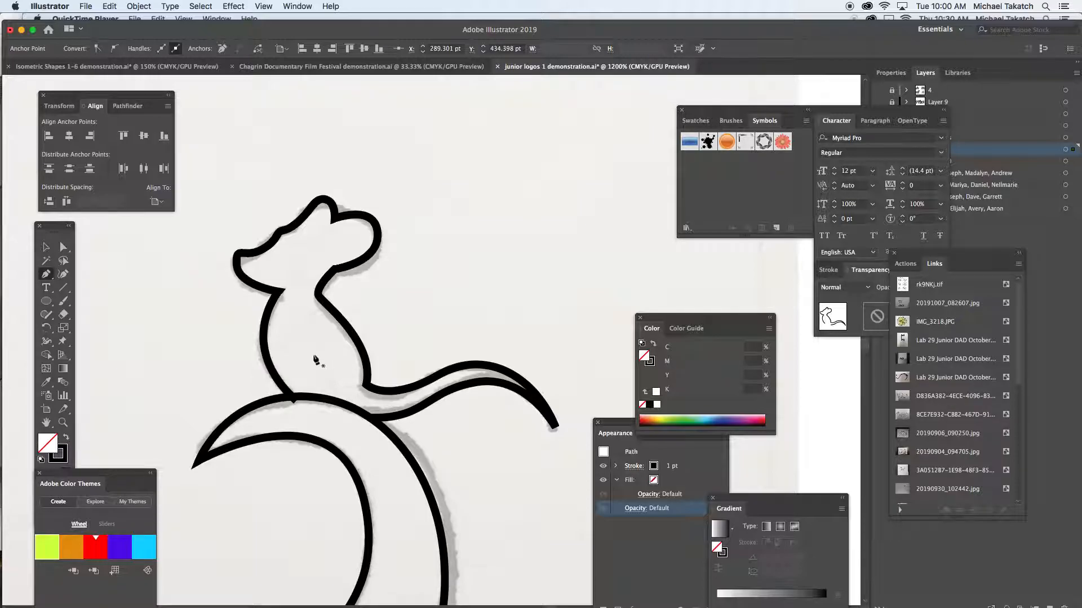
- Trace the upper line of the snake's tongue from the mouth to the upper fork tip, redoing the start point and ending the path
left_click_drag(224, 338, 661, 321)
key("super+minus")
key("super+minus")
key("super+minus")
key("super+minus")
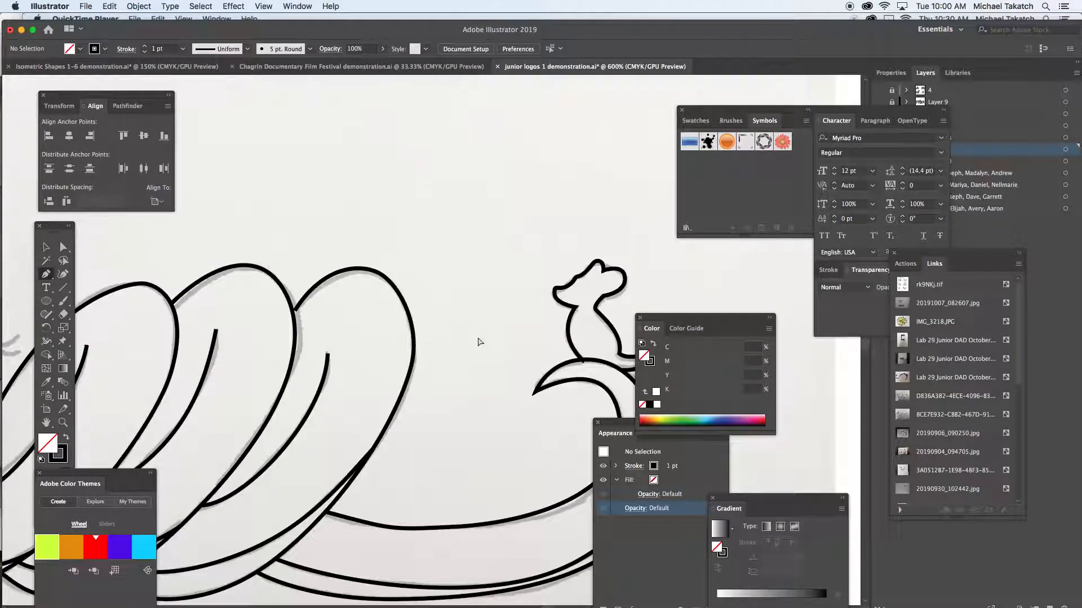
left_click_drag(163, 355, 377, 405)
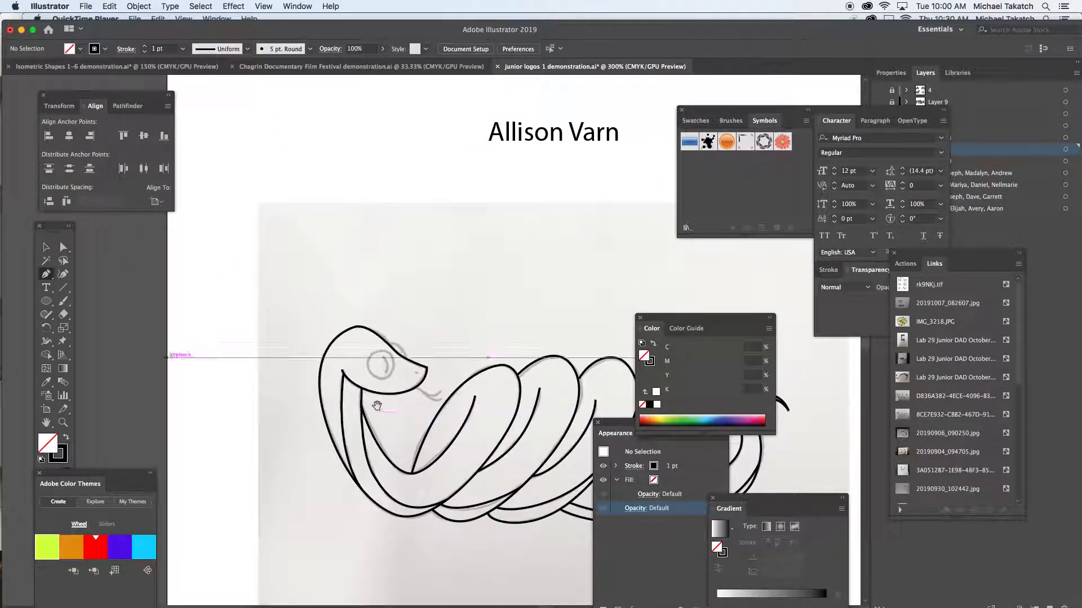
left_click(416, 388)
key("super+plus")
key("super+plus")
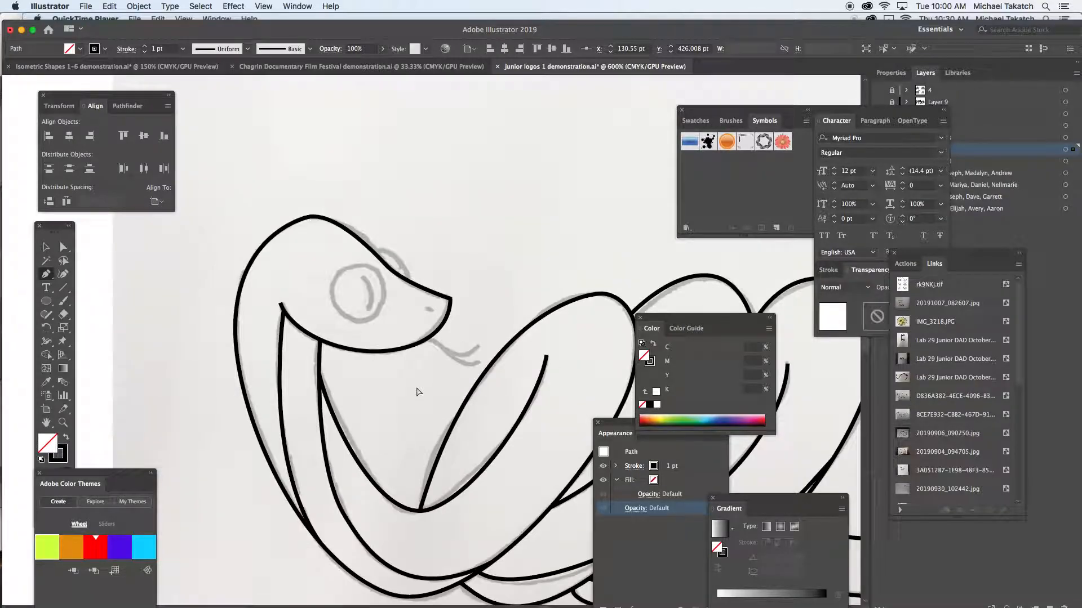
key("super+plus")
key("super+plus")
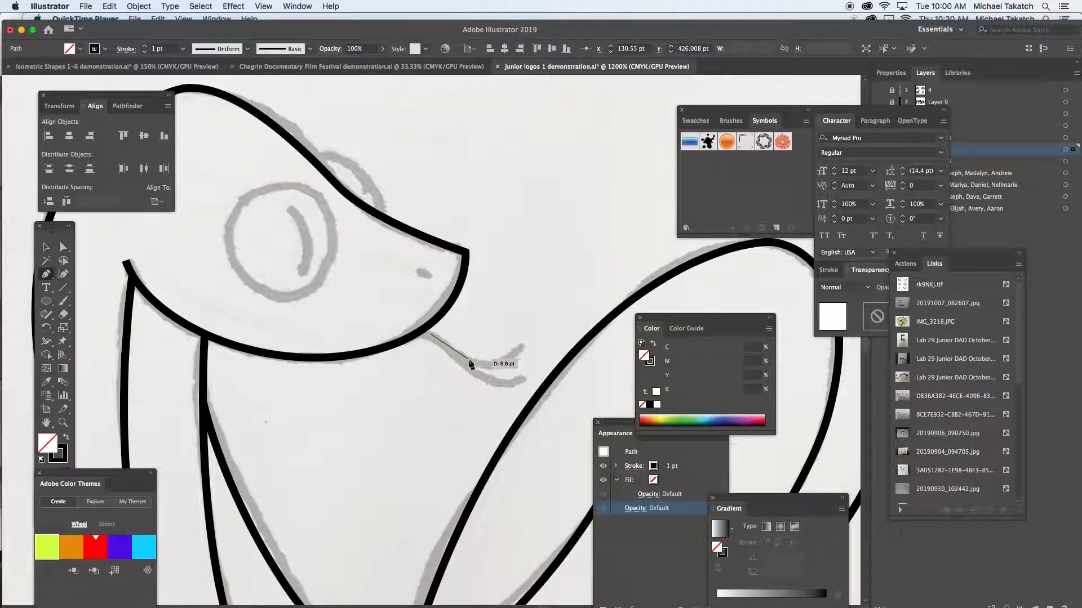
key("super+z")
left_click_drag(419, 333, 533, 356)
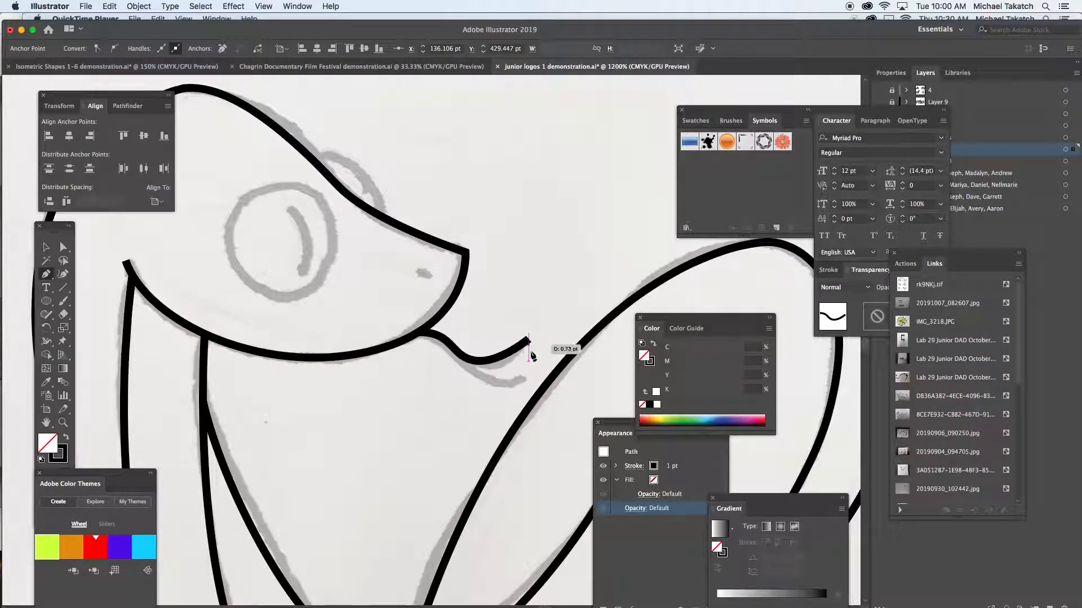
left_click(492, 309, "super")
- Trace the lower line of the snake's tongue from the mouth to the lower fork tip, ending the path
left_click(426, 335)
left_click_drag(479, 376, 528, 388)
left_click(528, 378)
left_click(423, 396, "super")
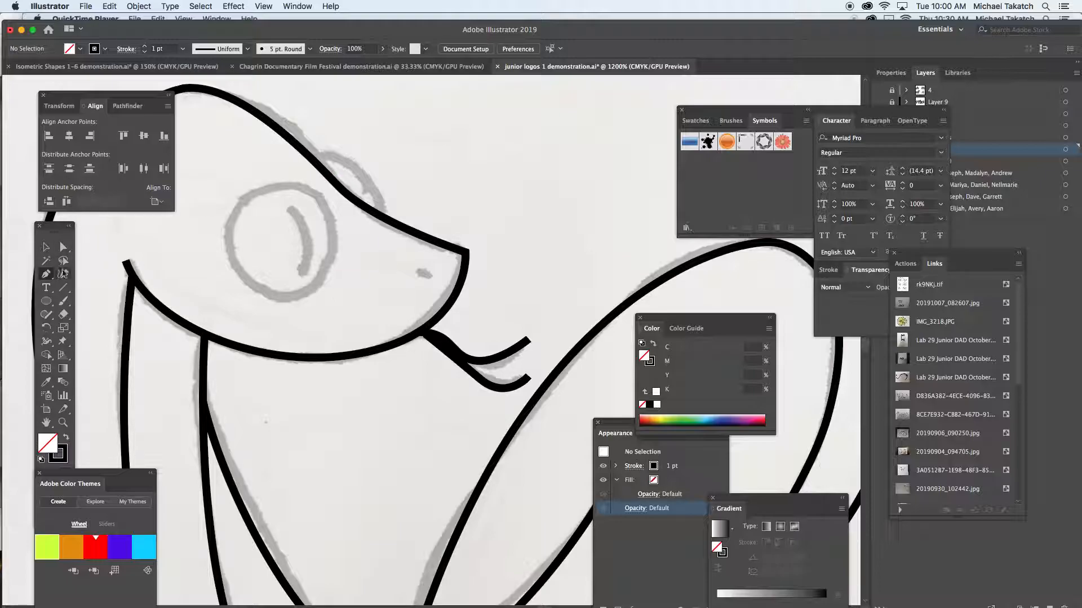
- Draw a circle about 14 pt across over the snake's near eye and trace the far eye's arc above the head
left_click(48, 303)
left_click_drag(235, 206, 343, 297)
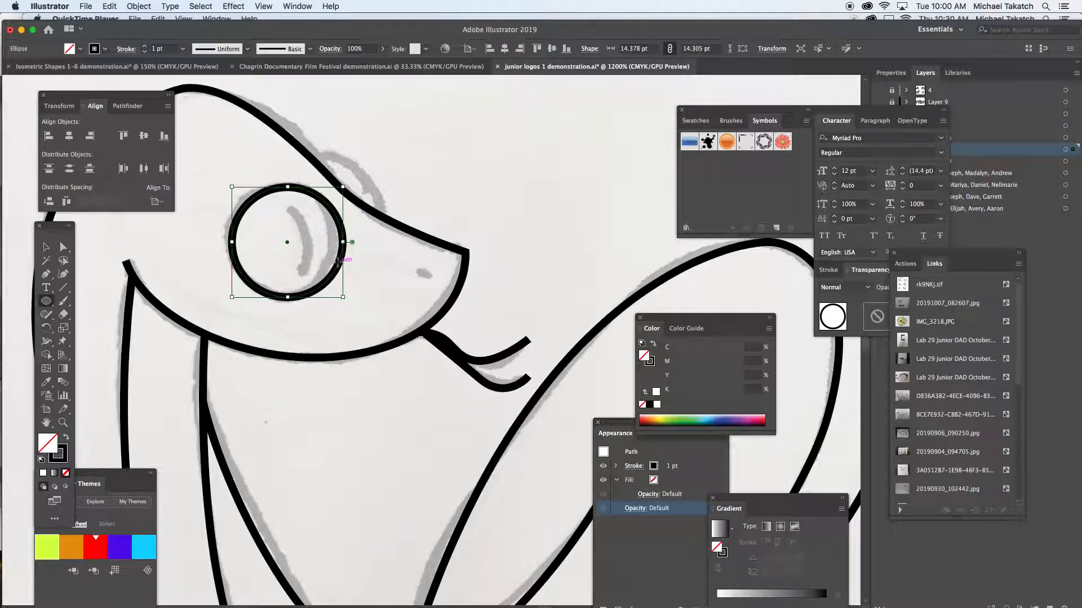
left_click(48, 275)
left_click_drag(314, 163, 341, 162)
left_click_drag(379, 213, 375, 251)
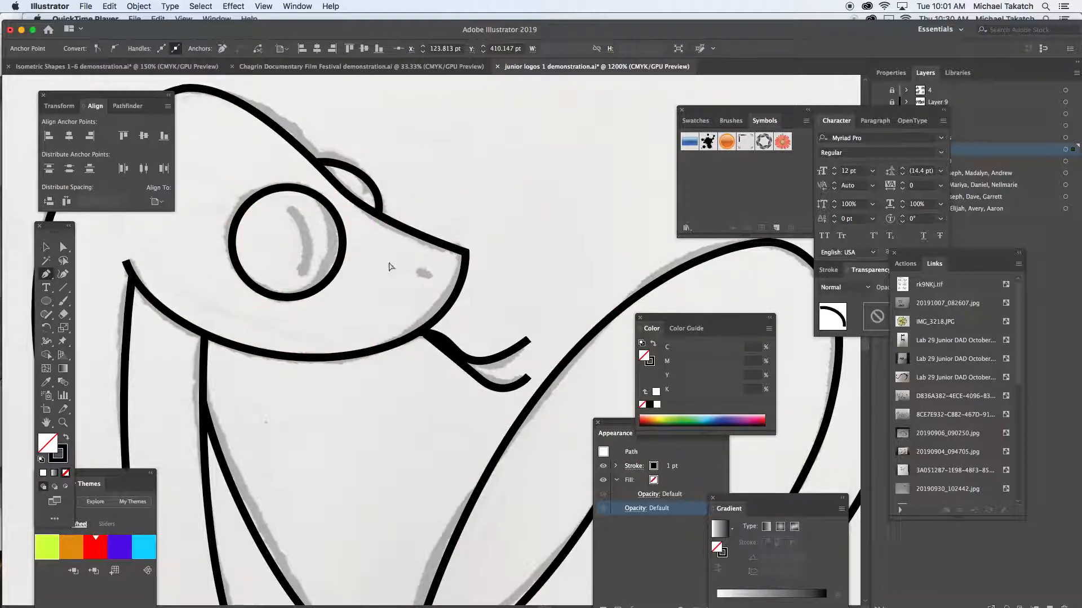
- Trace the curved pupil line inside the snake's near eye, ending the path
left_click_drag(290, 207, 303, 214)
mouse_move(305, 272)
left_mouse_down()
mouse_move(290, 290)
mouse_move(299, 282)
left_mouse_up()
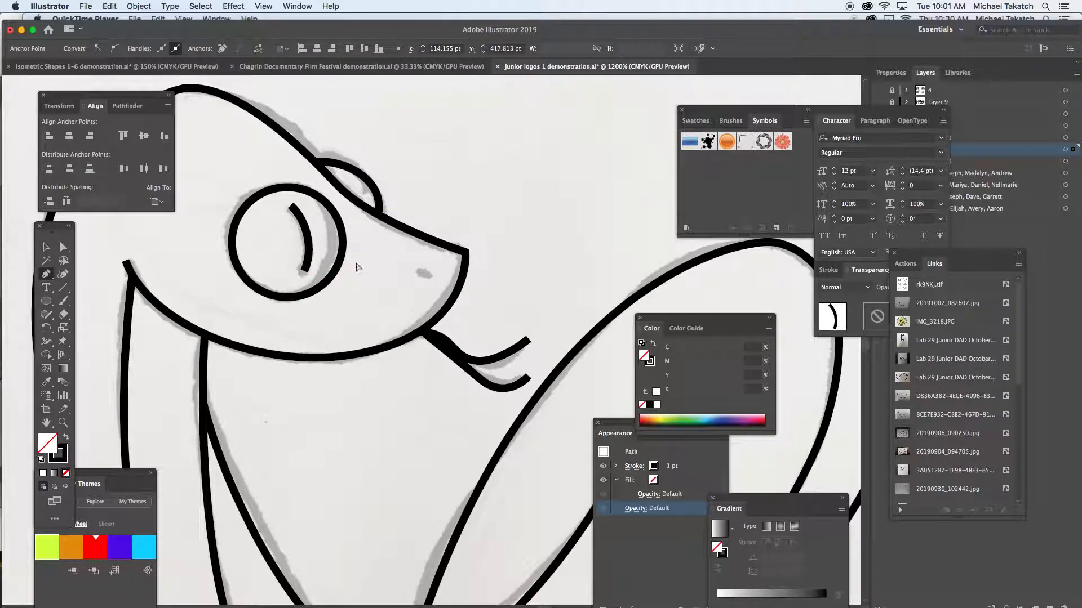
left_click(356, 264, "super")
- Trace the short nostril mark on the snake's snout, ending the path
left_click_drag(418, 271, 428, 276)
left_click(431, 280)
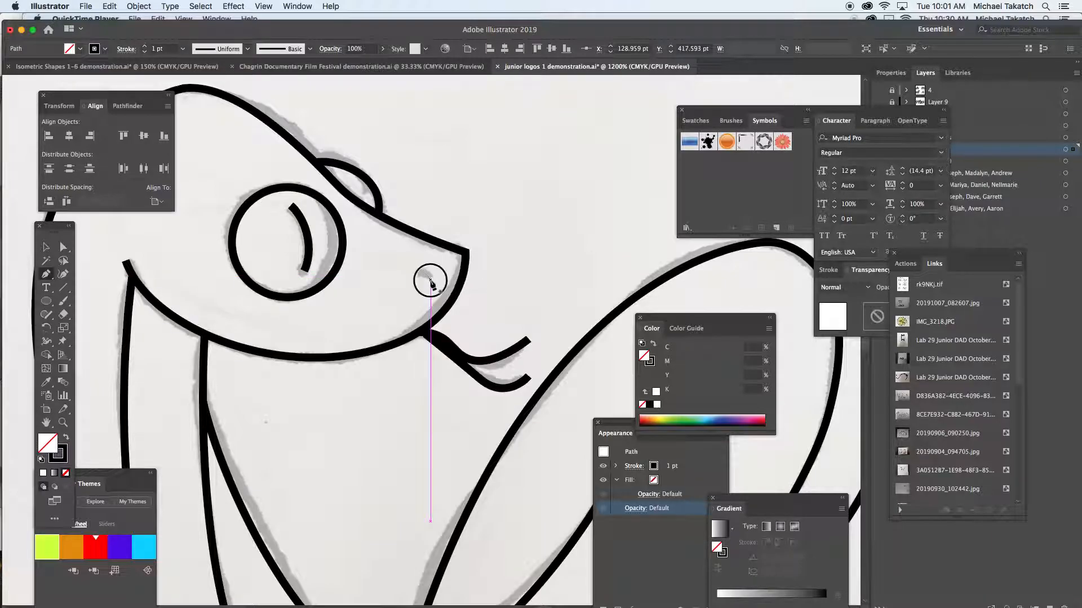
left_click(404, 275, "super")
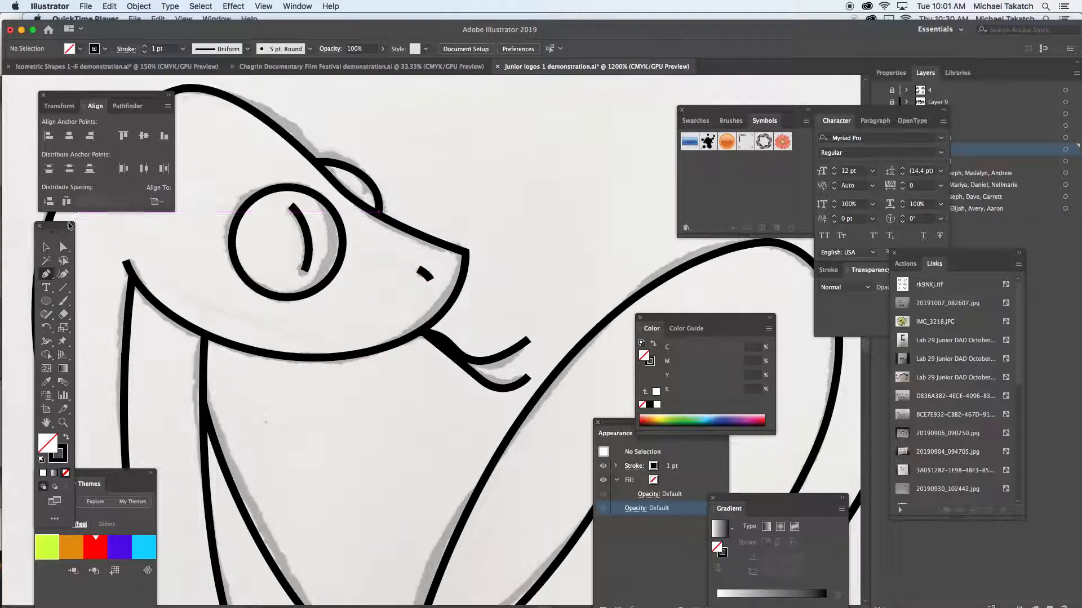
- Give the nostril stroke a round cap, a width profile that tapers to a point at one end, and a 2 pt weight
left_click(425, 275)
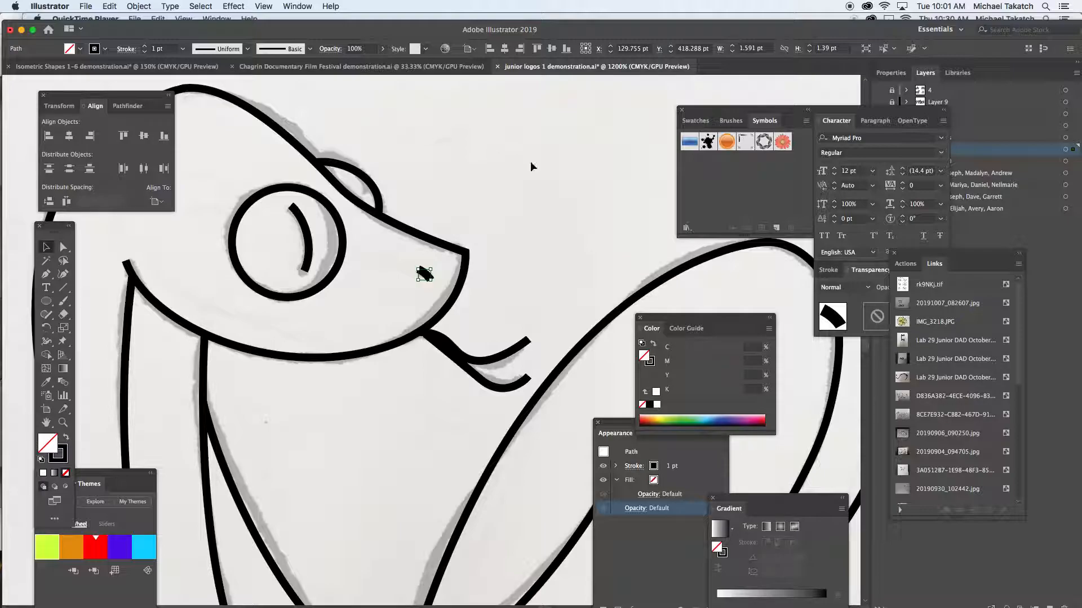
mouse_move(829, 270)
left_mouse_down()
mouse_move(569, 181)
mouse_move(631, 174)
mouse_move(623, 176)
left_mouse_up()
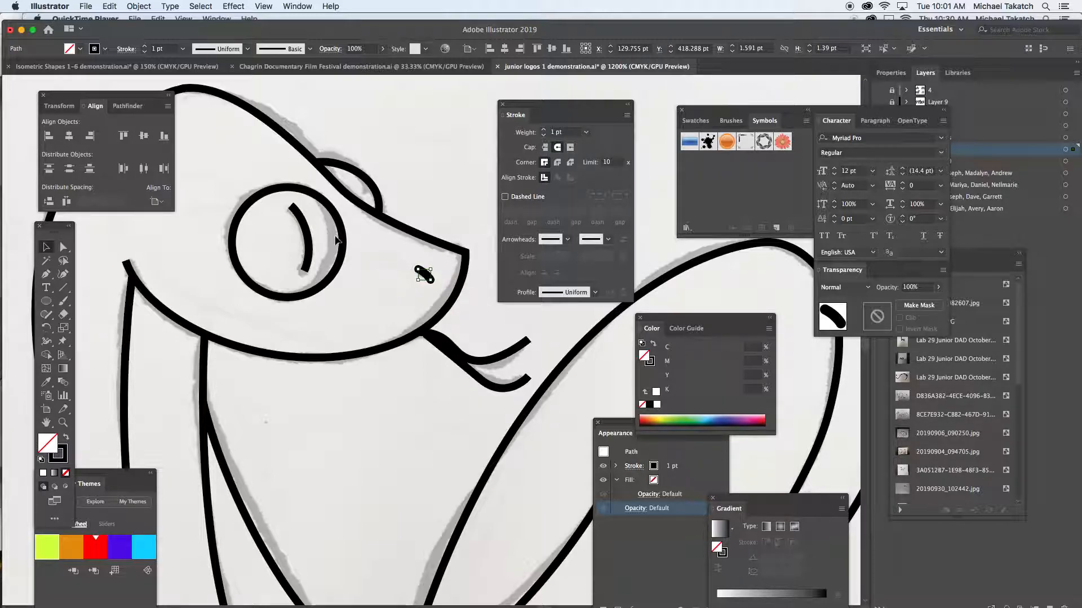
left_click(595, 293)
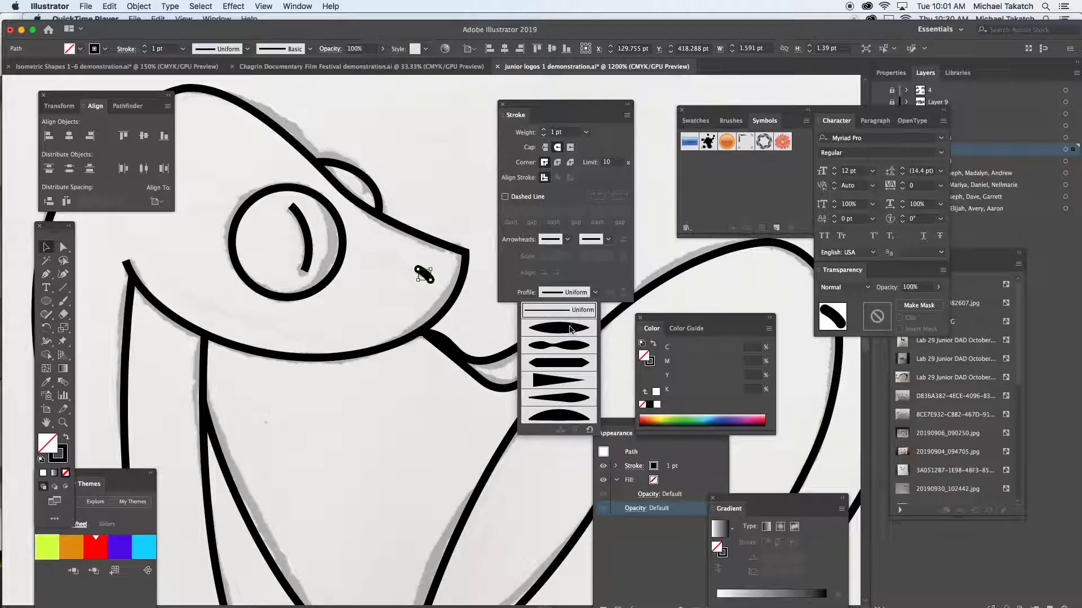
left_click(552, 381)
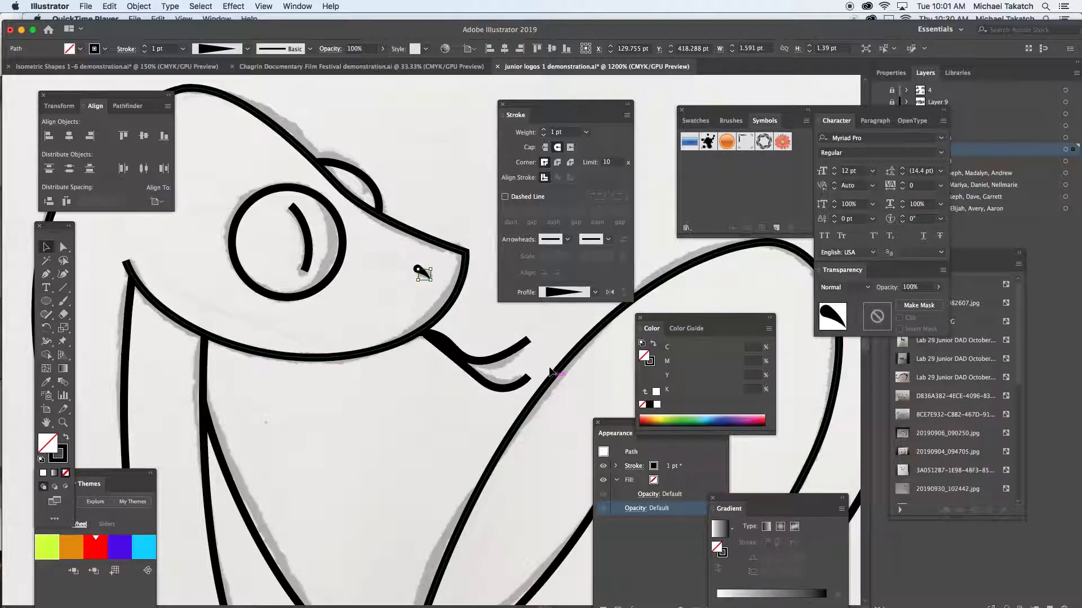
left_click(544, 130)
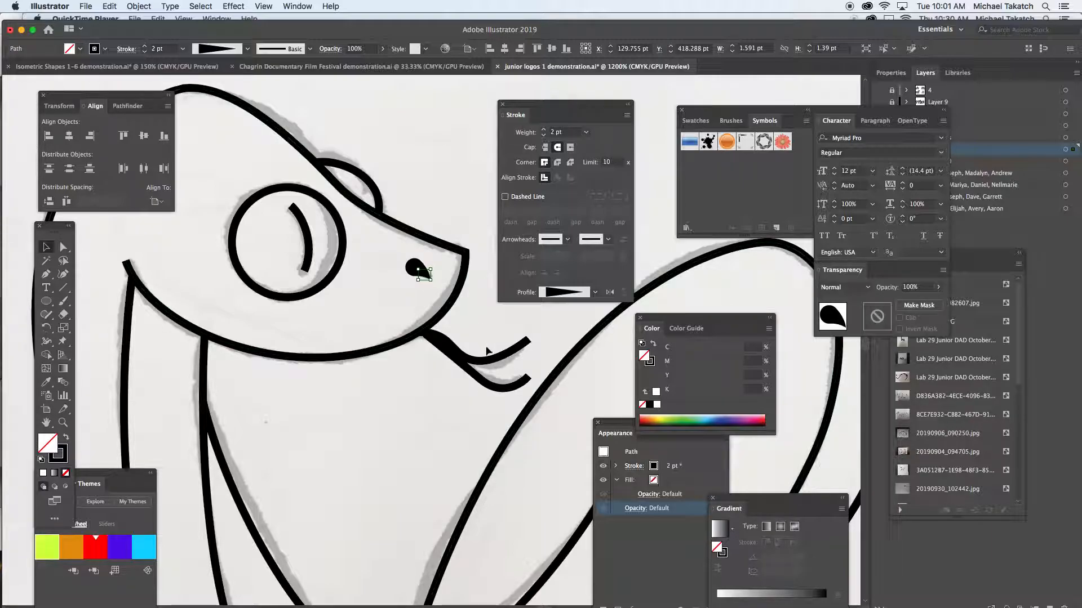
- Give the snake's forked tongue stroke a width profile that tapers to a point at both ends
left_click(483, 389)
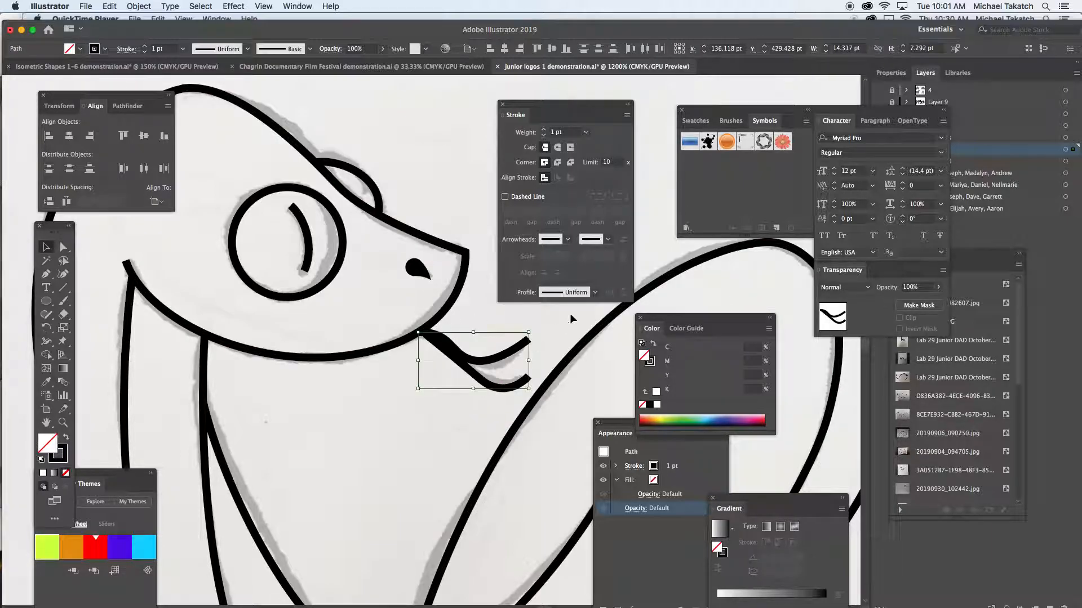
left_click(593, 293)
left_click(577, 329)
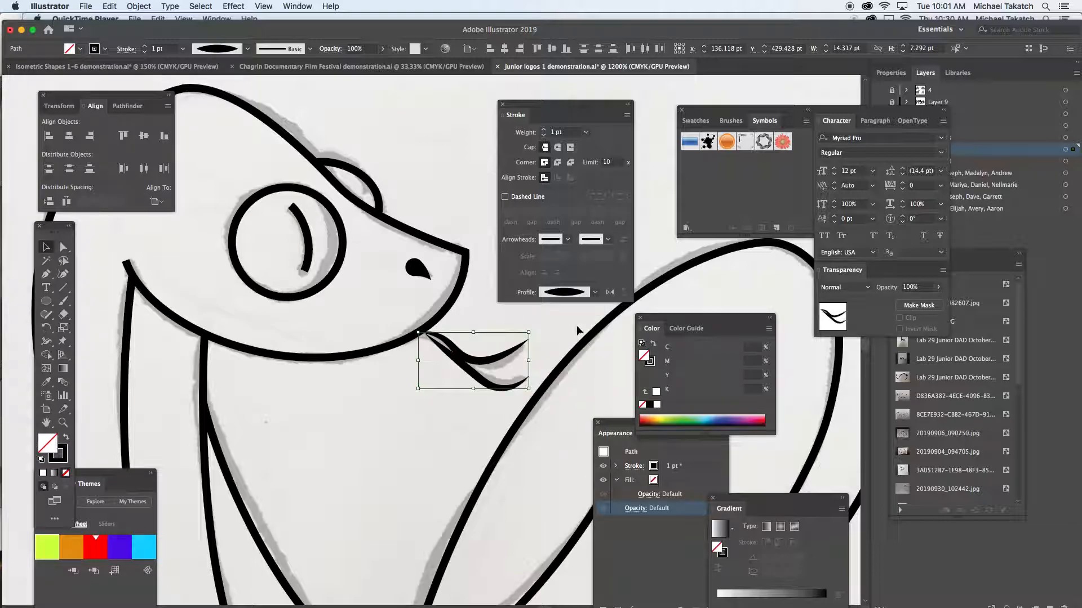
- Give the curved pupil line inside the near eye a width profile that tapers to a point at one end
left_click(311, 247)
left_click(595, 293)
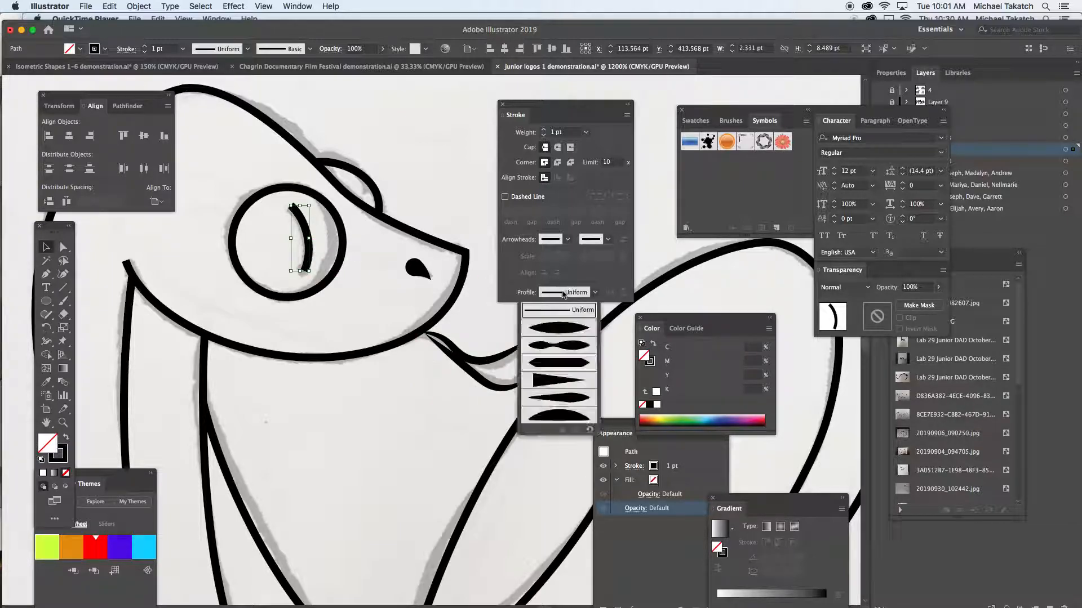
left_click(555, 388)
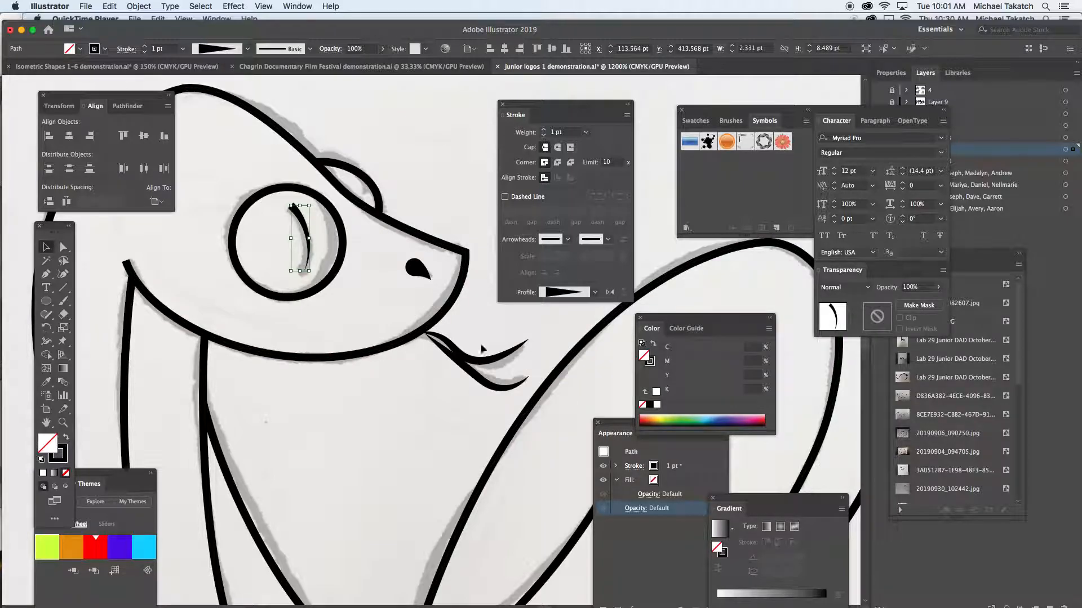
- Give the near eye's circle the width profile with two bulges and a pinched middle, and deselect it
left_click(345, 240)
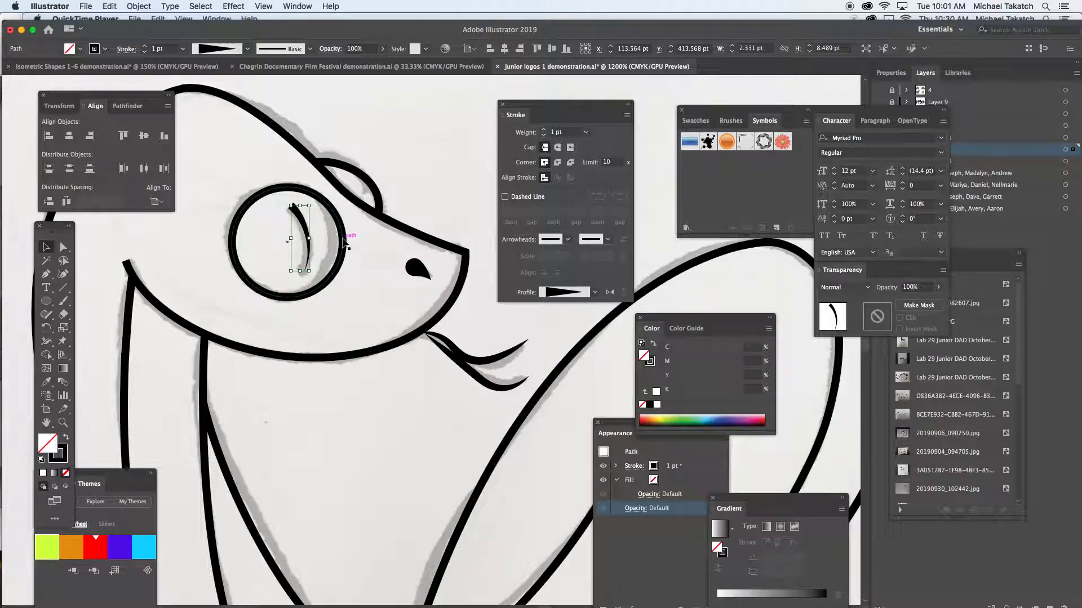
left_click(575, 293)
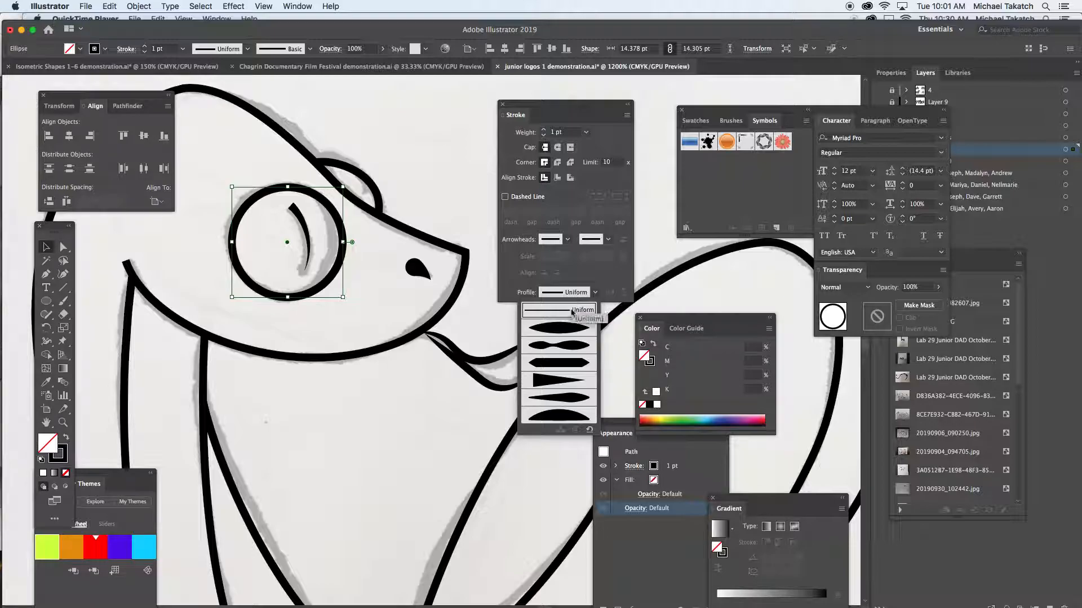
left_click(569, 345)
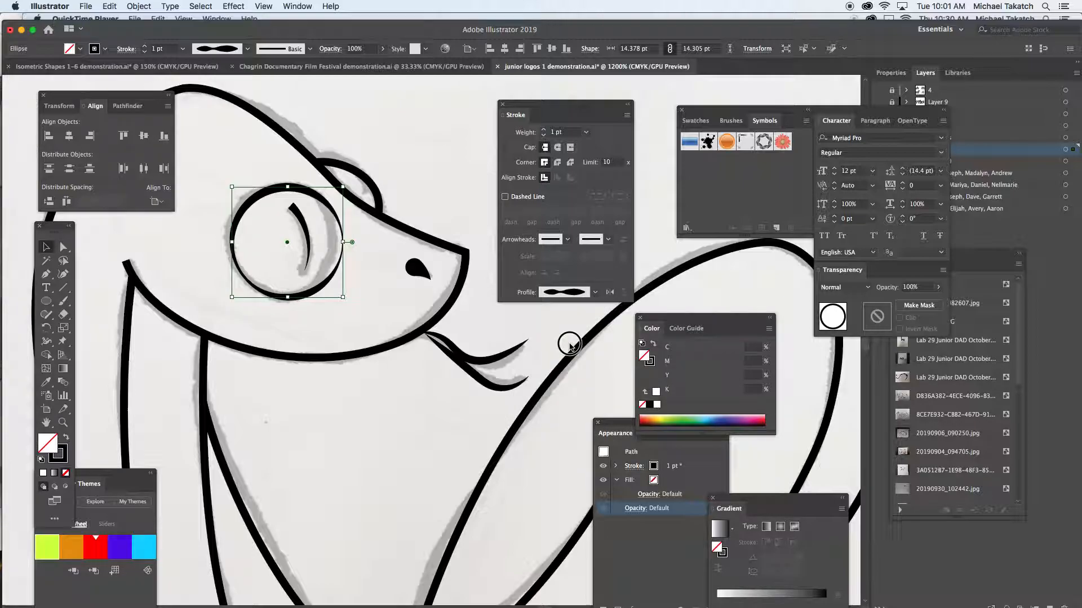
left_click(420, 175)
left_click_drag(519, 111, 565, 107)
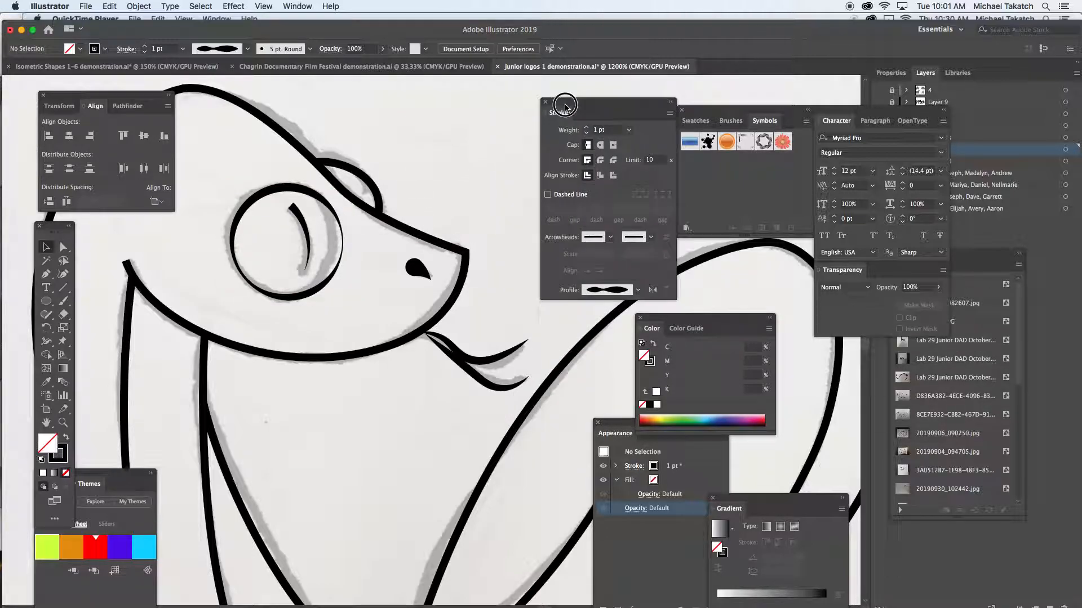
- Select the path forming the snake's jaw, head and front body outline and activate the Width tool
key("super+minus")
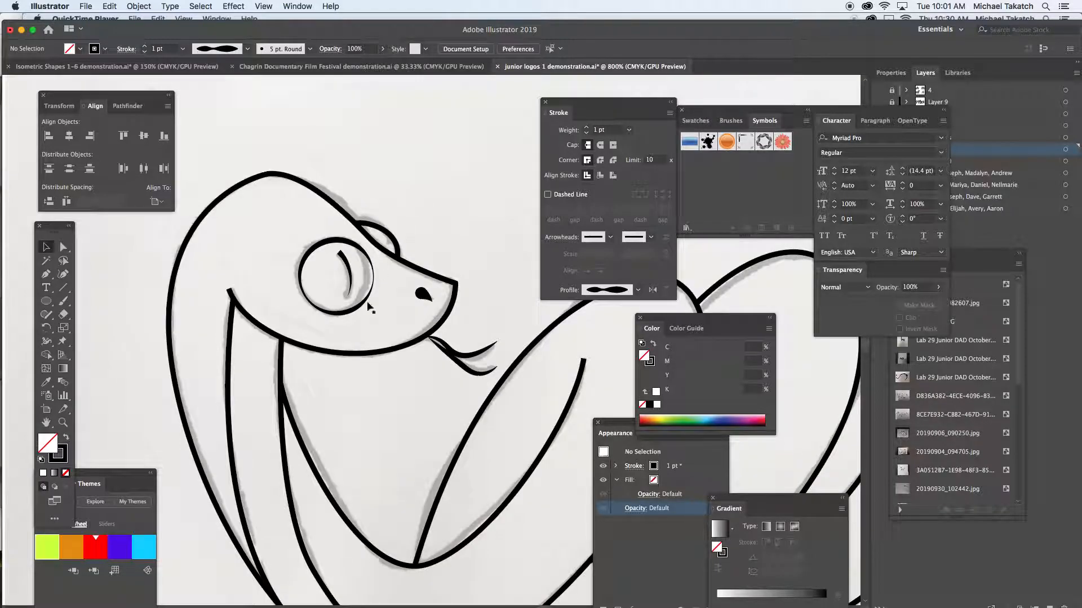
left_click_drag(374, 374, 387, 306)
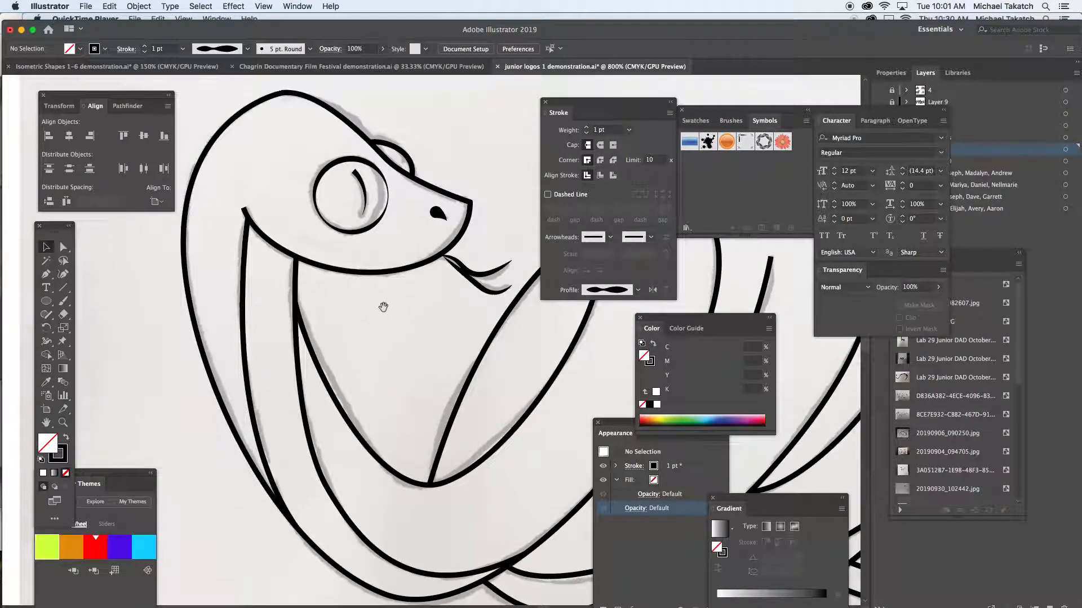
left_click(353, 274)
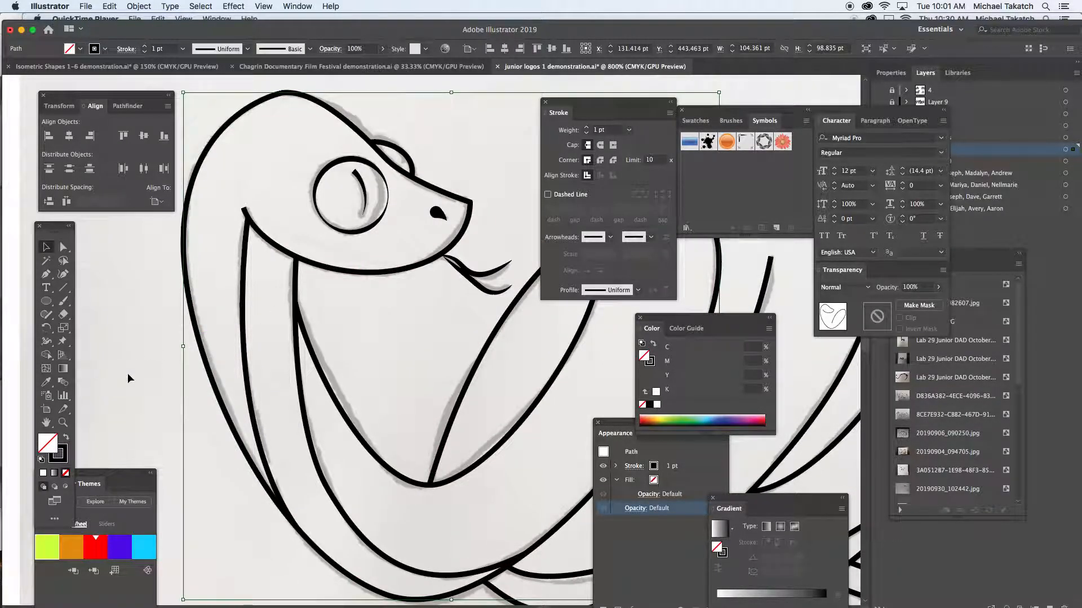
left_click(48, 344)
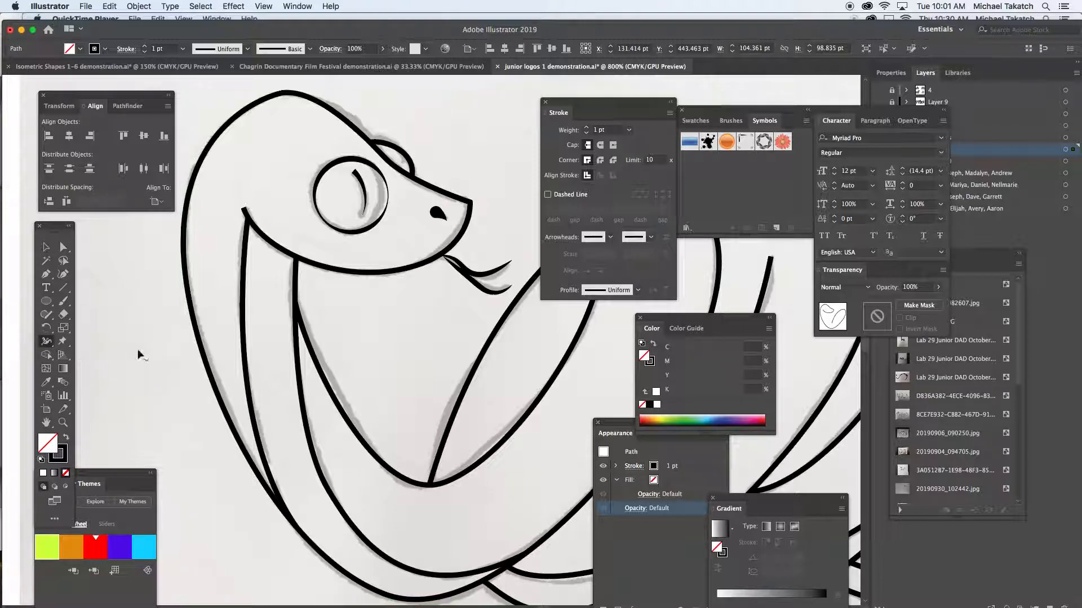
- Try widening the jaw line to one side only with the Width tool, outward and inward, and undo both attempts
left_click_drag(354, 263, 358, 289)
key("super+z")
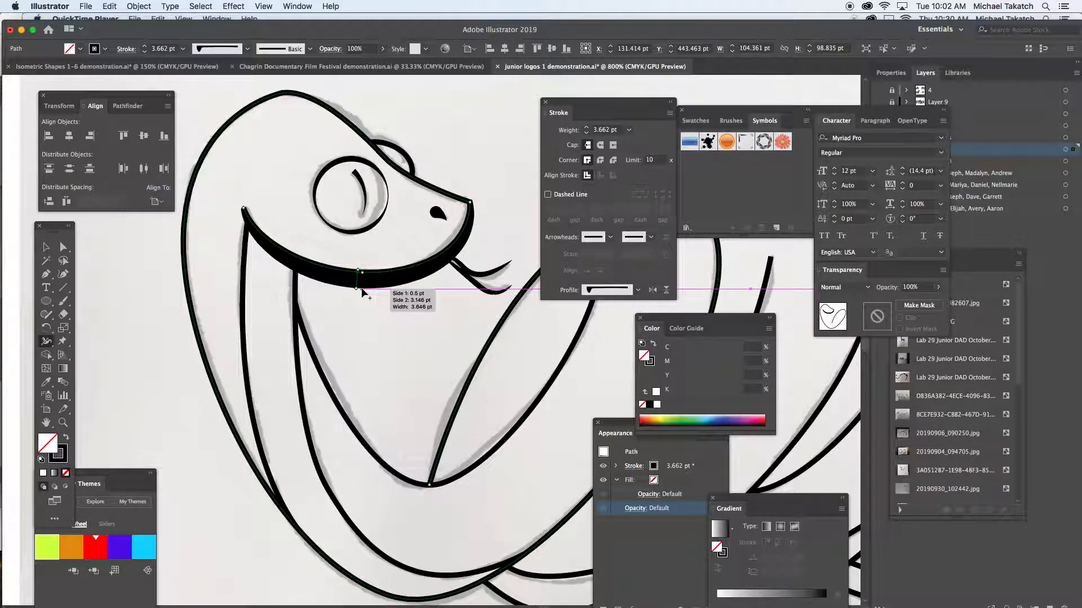
key("super+z")
left_click_drag(363, 272, 367, 261)
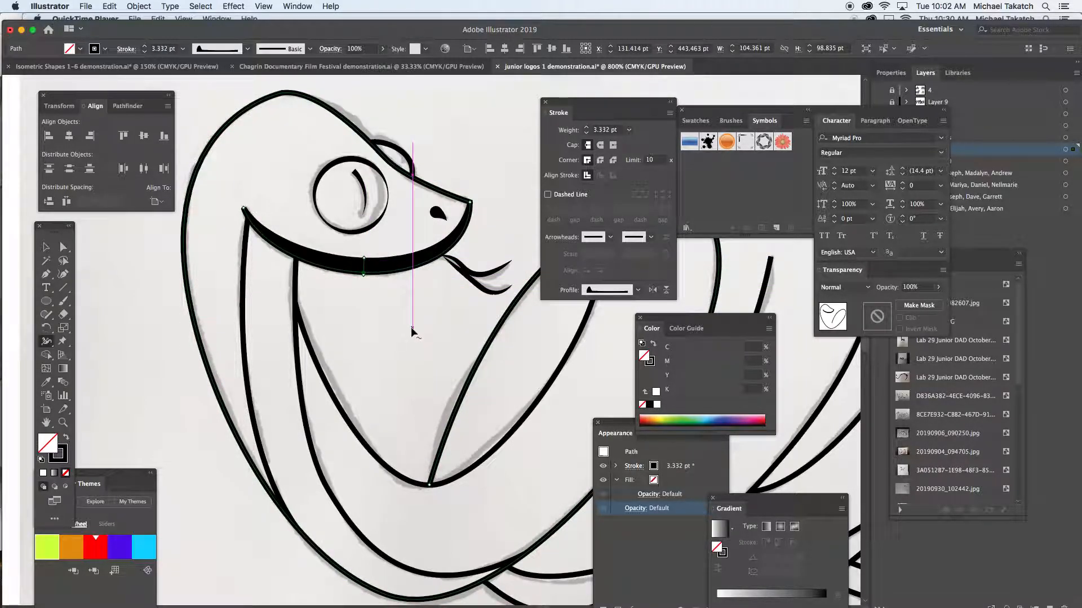
key("super+z")
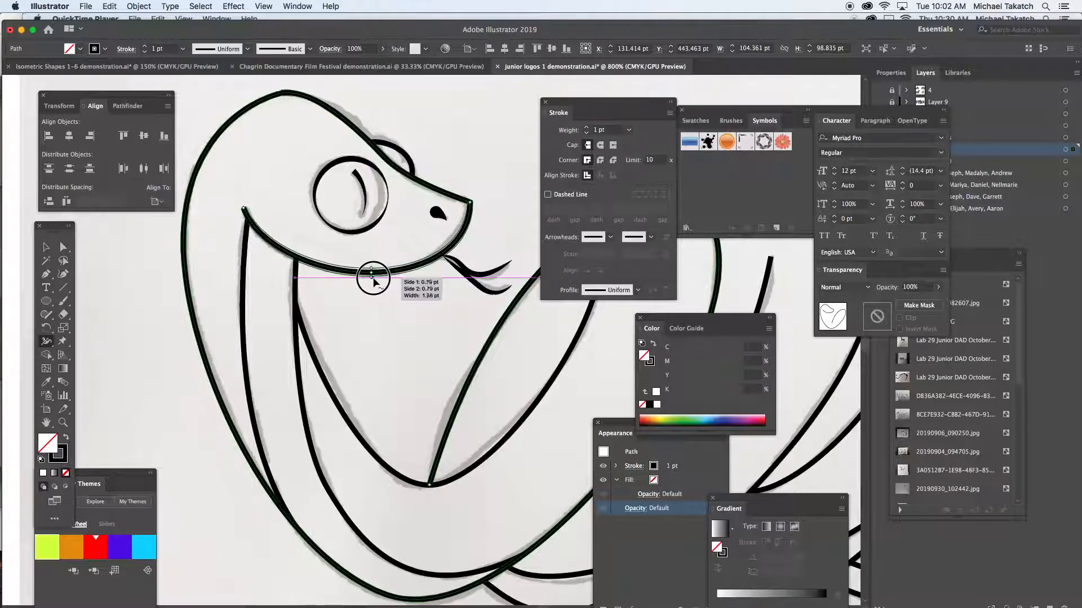
- Use the Width tool to thicken the jaw to about 1.5 pt, the neck's outer edge to about 2 pt, and the neck's inner curve
left_click_drag(373, 279, 374, 277)
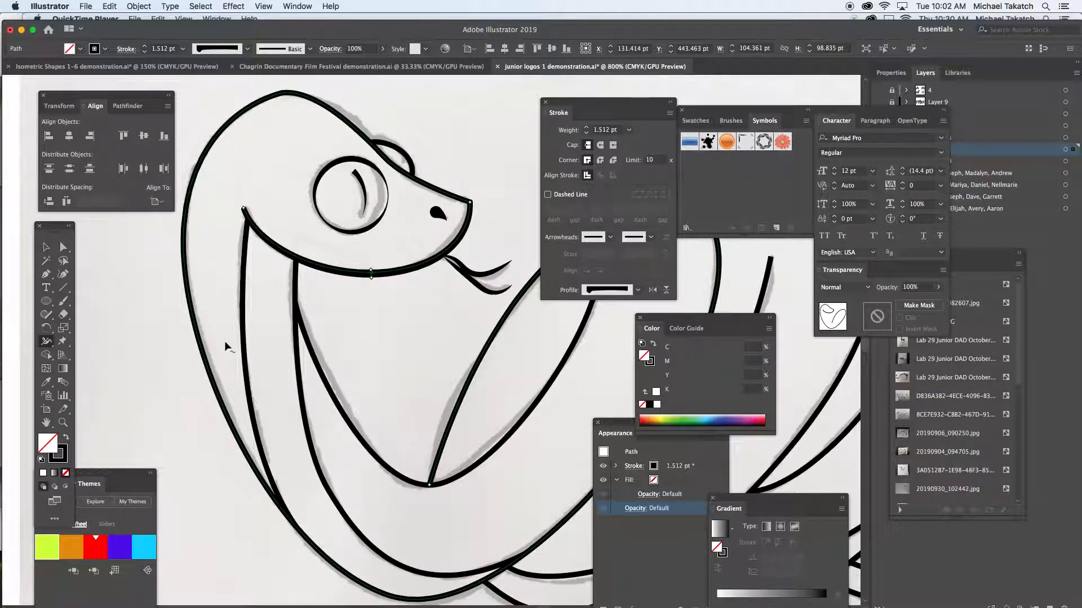
left_click_drag(201, 352, 198, 351)
key("super+z")
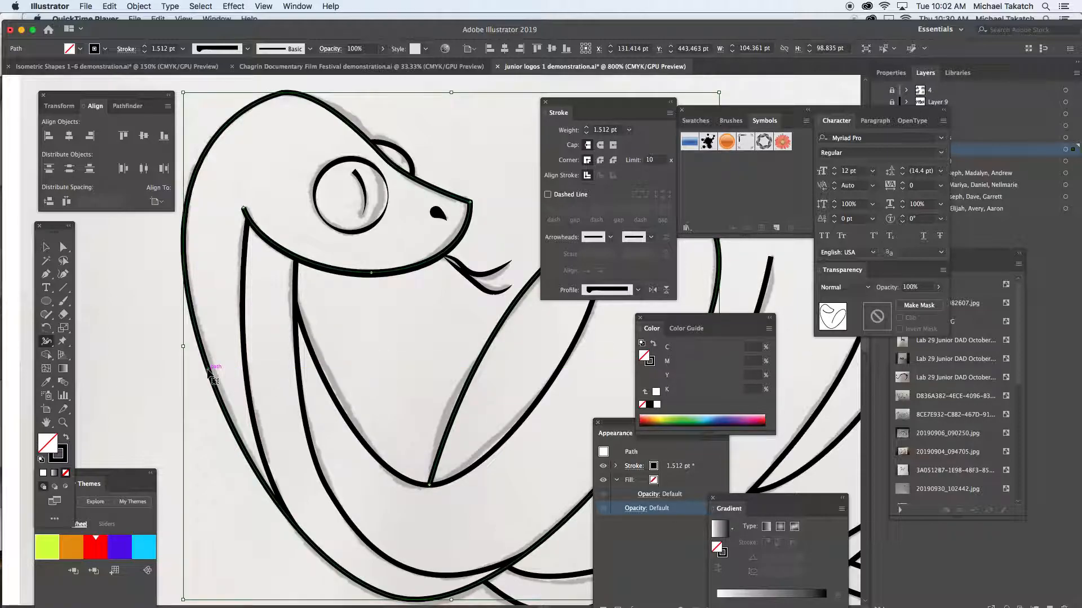
left_click_drag(206, 365, 200, 369)
left_click_drag(339, 420, 350, 416)
scroll(485, 369, "right", 3)
scroll(429, 376, "up", 3)
scroll(429, 376, "left", 3)
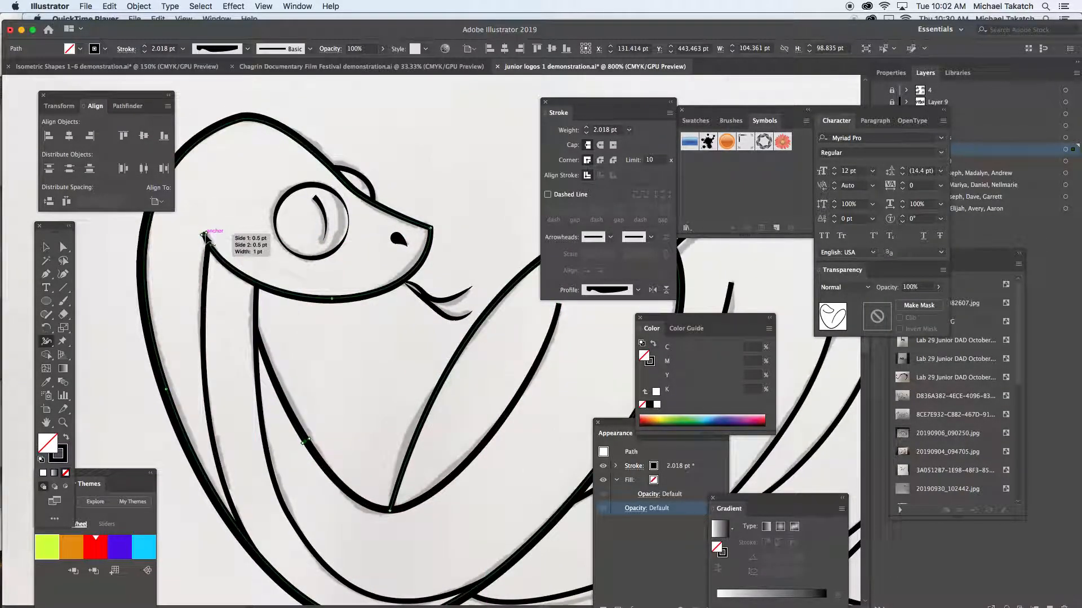
left_click_drag(205, 235, 207, 237)
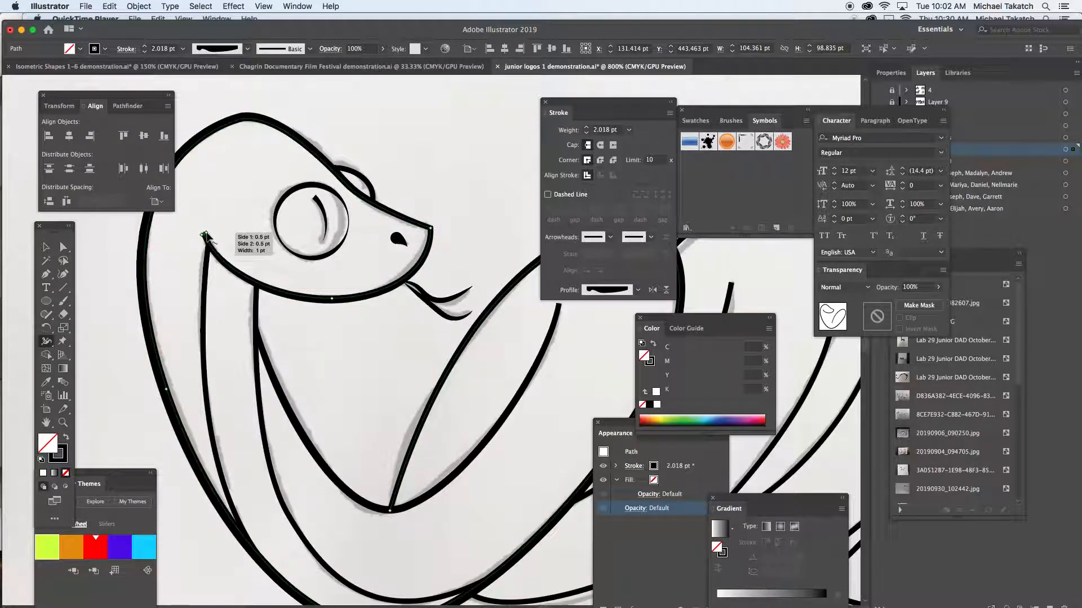
key("space")
left_click_drag(432, 350, 420, 377)
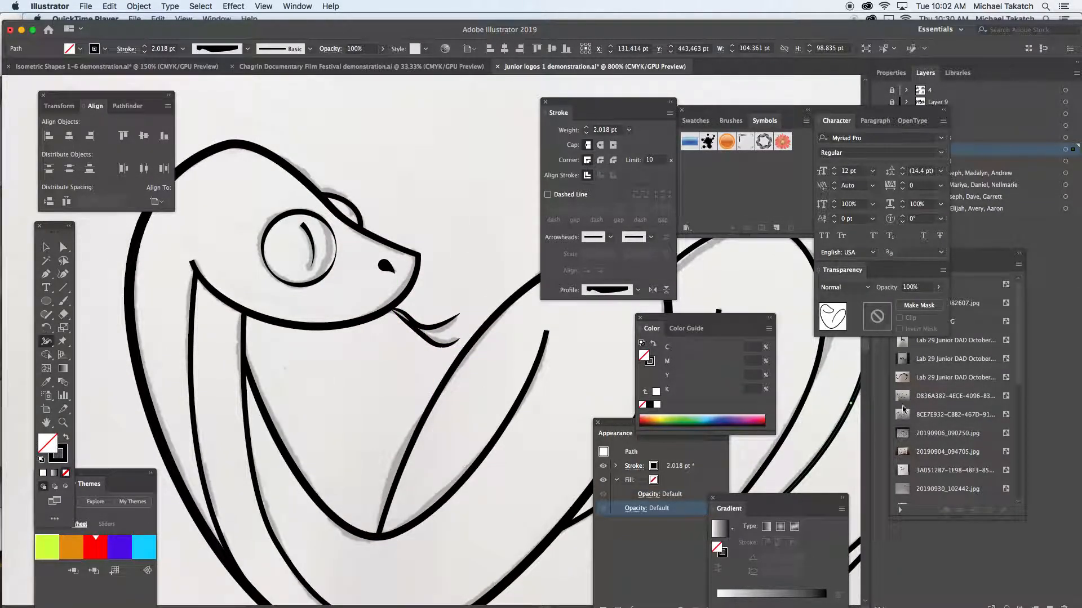
- Switch to the Vision classroom window to check the student screens and return to the Illustrator drawing
mouse_move(931, 604)
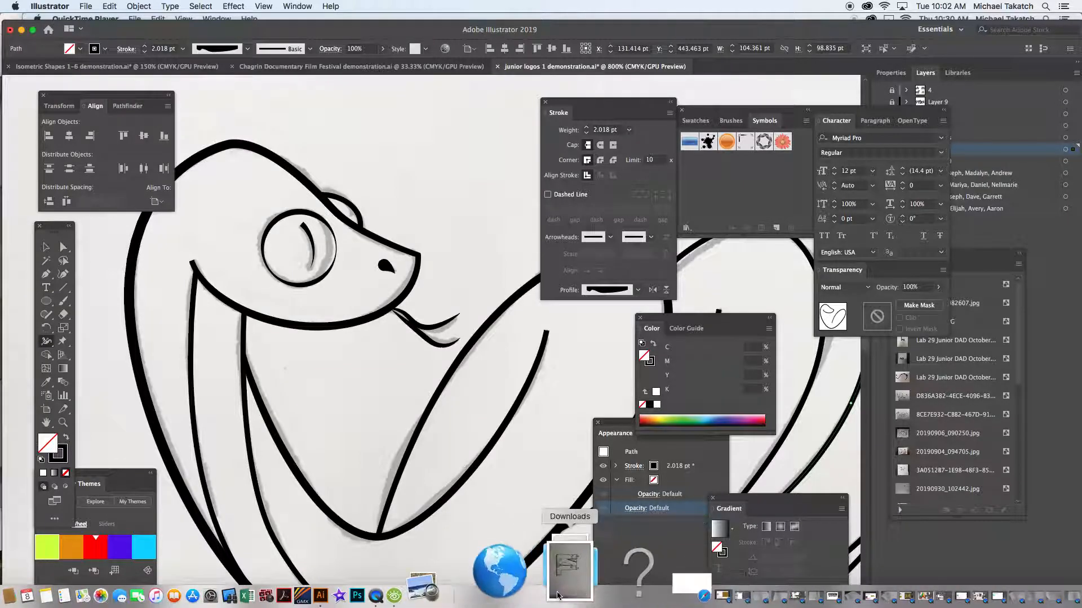
left_click(507, 589)
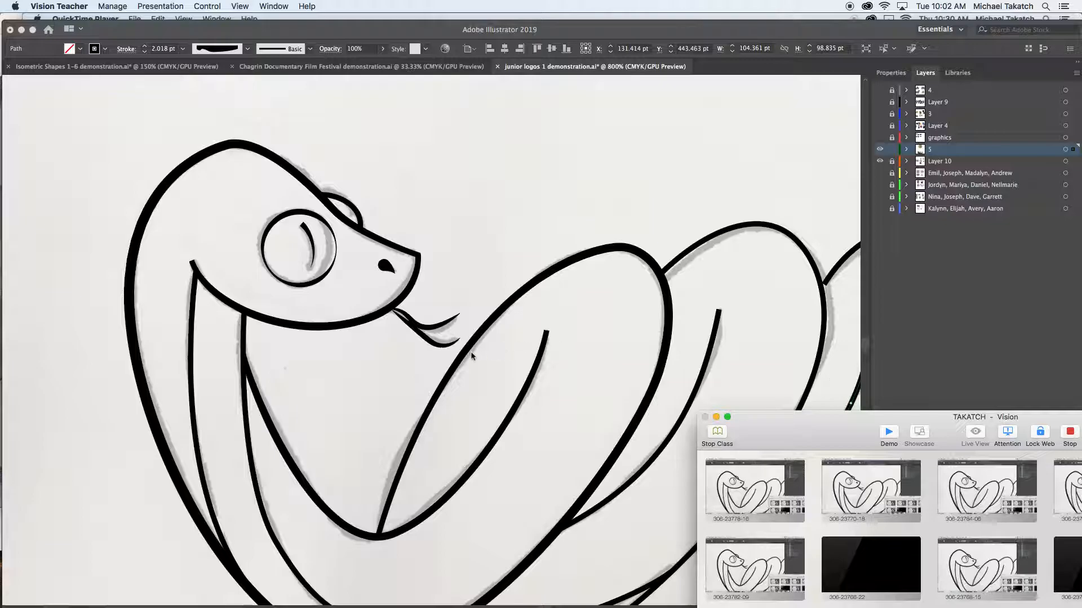
left_click(383, 369)
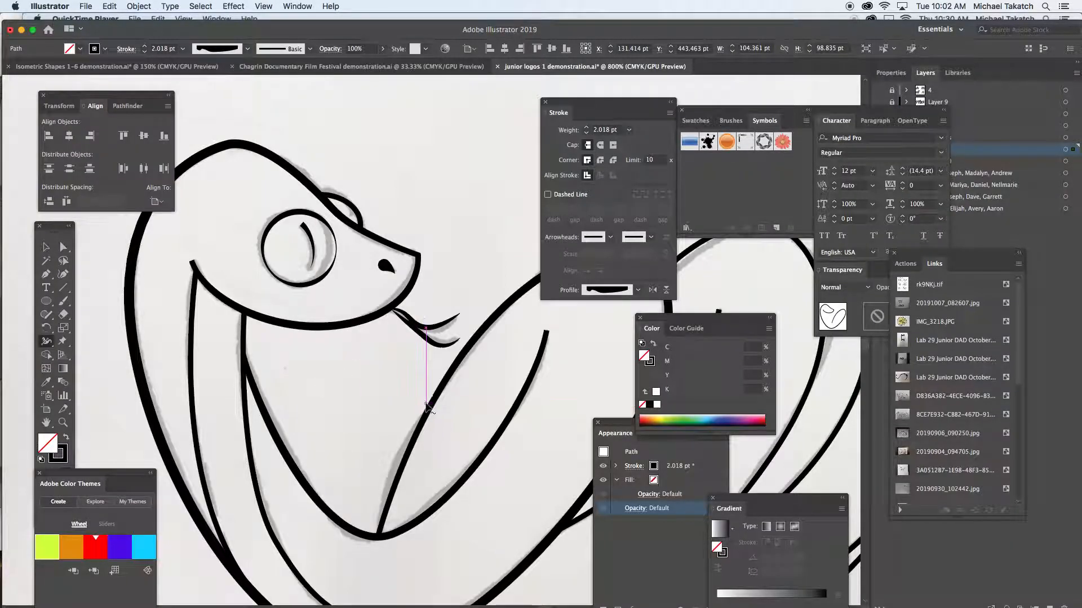
- Thicken the outlines of the snake's middle and rear coils with the Width tool
key("super+minus")
left_click_drag(447, 370, 308, 384)
left_click(307, 354)
left_click_drag(309, 355, 309, 356)
left_click_drag(410, 552, 441, 525)
- Thicken the lower edge of the snake's tail just behind the rear coil with the Width tool
scroll(500, 512, "right", 4)
scroll(500, 512, "down", 1)
scroll(544, 456, "right", 1)
scroll(485, 463, "right", 5)
scroll(485, 463, "up", 1)
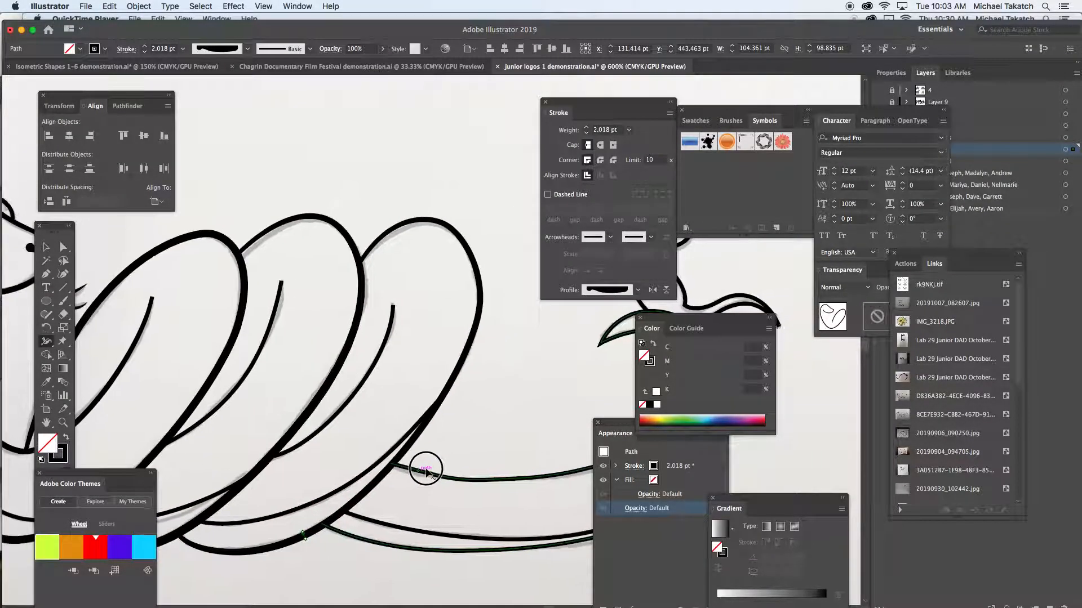
left_click_drag(448, 551, 449, 560)
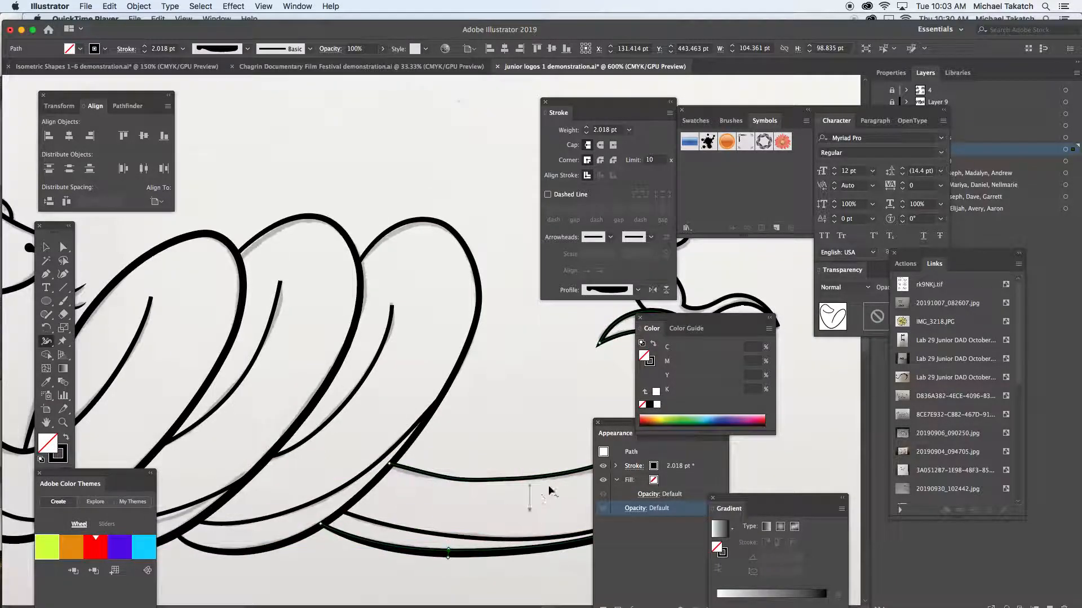
- Select the inner line along the tail's underside and give it the width profile with two bulges and a pinched middle
scroll(459, 459, "right", 10)
scroll(394, 499, "up", 2)
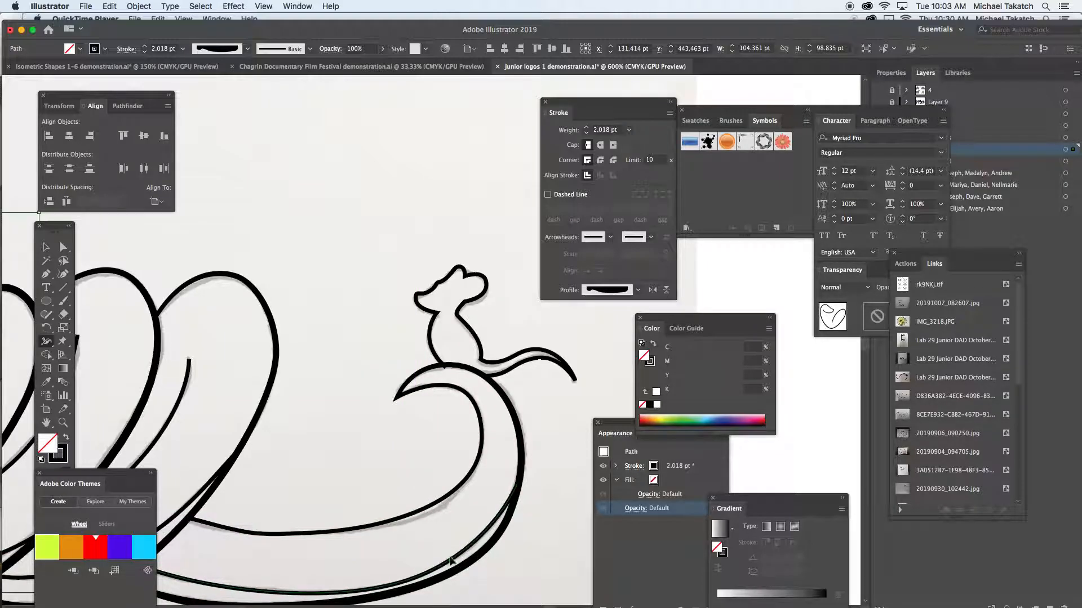
key("v")
left_click(452, 566)
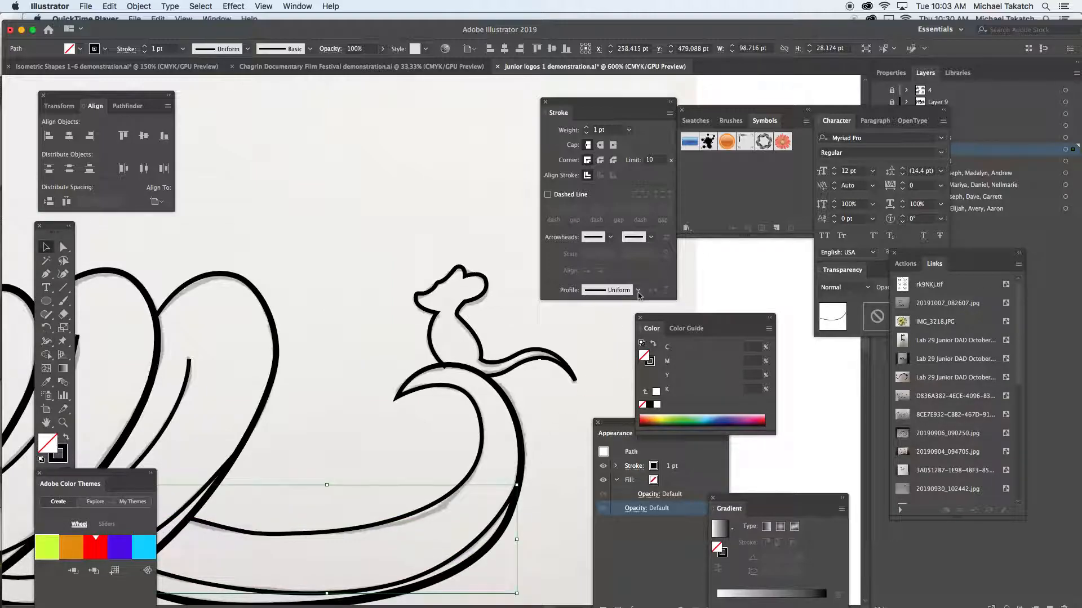
left_click(638, 291)
left_click(601, 344)
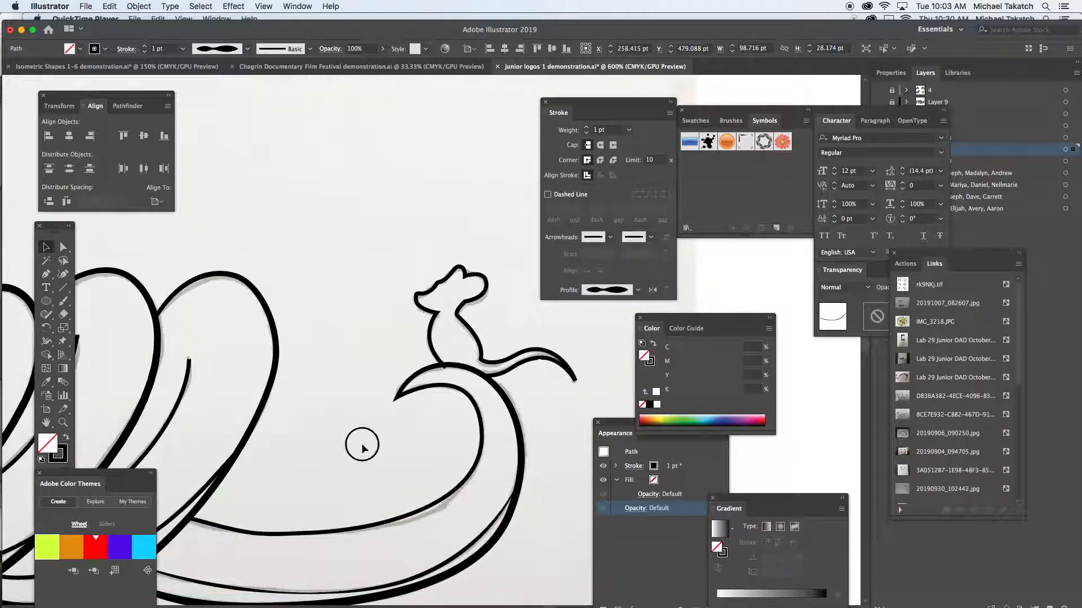
- Give the inner crease lines of the rear and middle coils a width profile that tapers at both ends
scroll(357, 442, "left", 10)
left_click(421, 421)
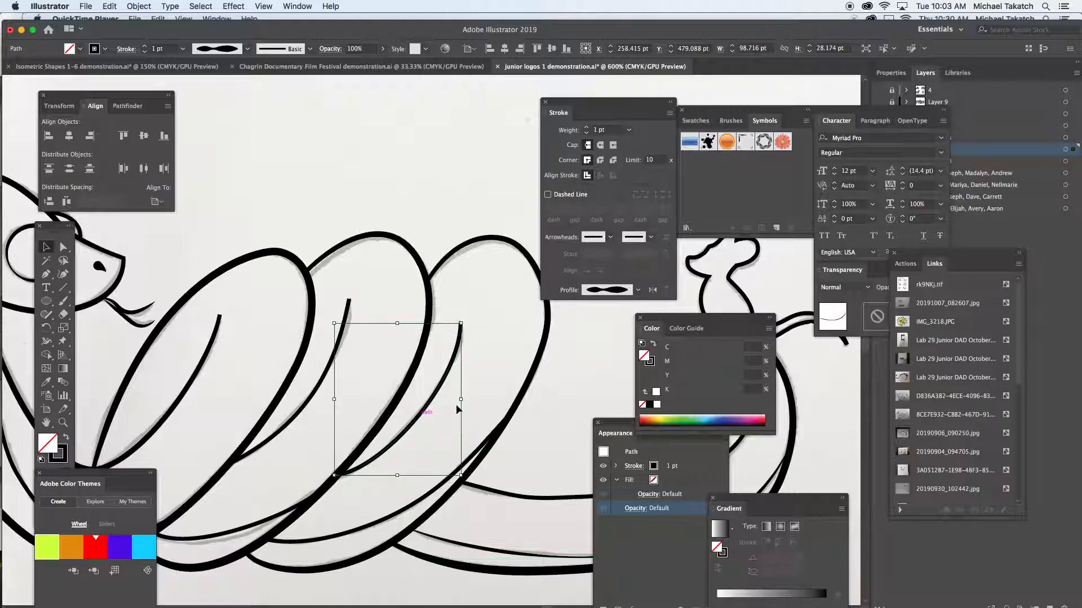
left_click(639, 290)
left_click(612, 327)
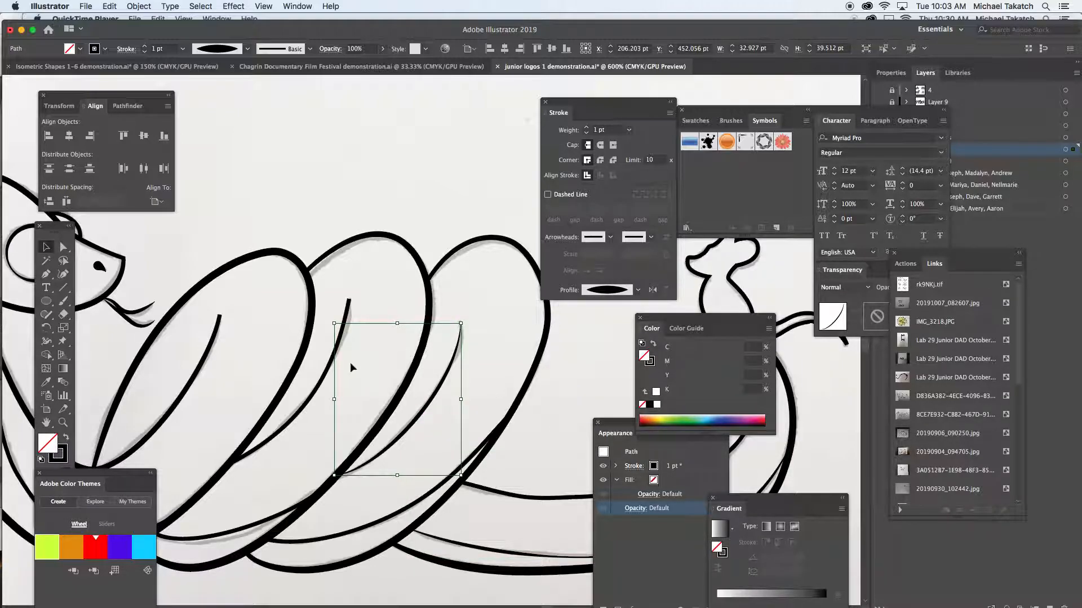
left_click(327, 374)
left_click(619, 291)
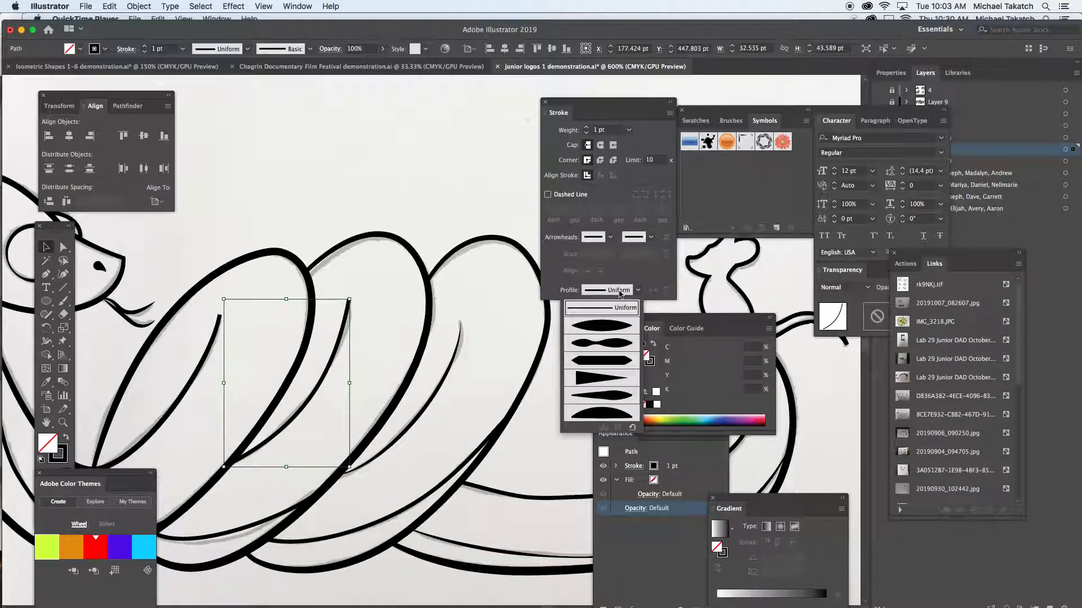
left_click(609, 326)
- Select the front coil's inner crease line and taper its upper end with the Width tool
left_click(214, 349)
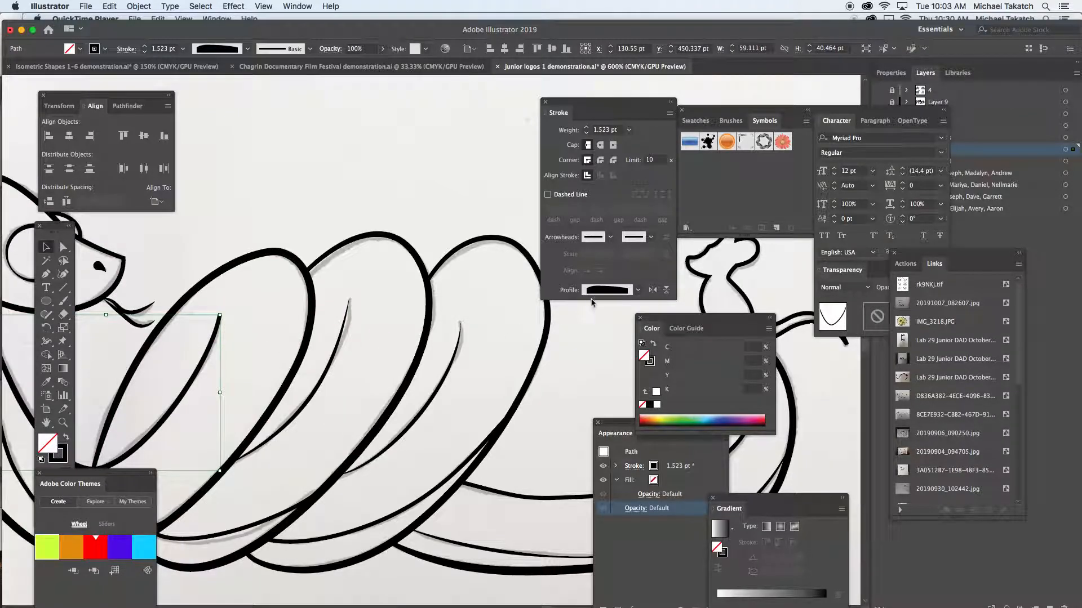
left_click(607, 290)
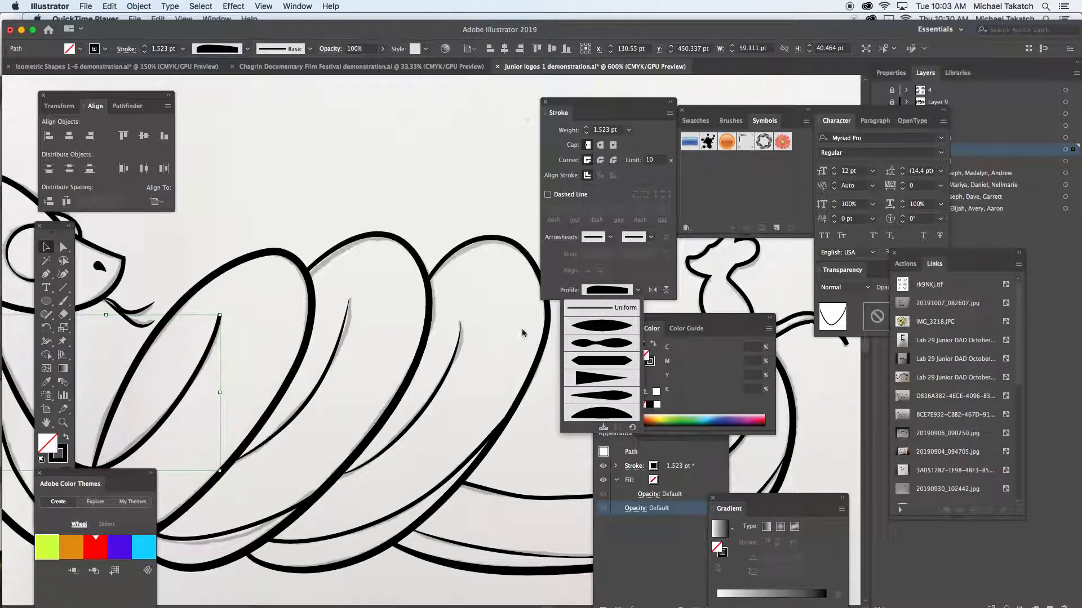
left_click(290, 332)
left_click_drag(270, 344, 498, 346)
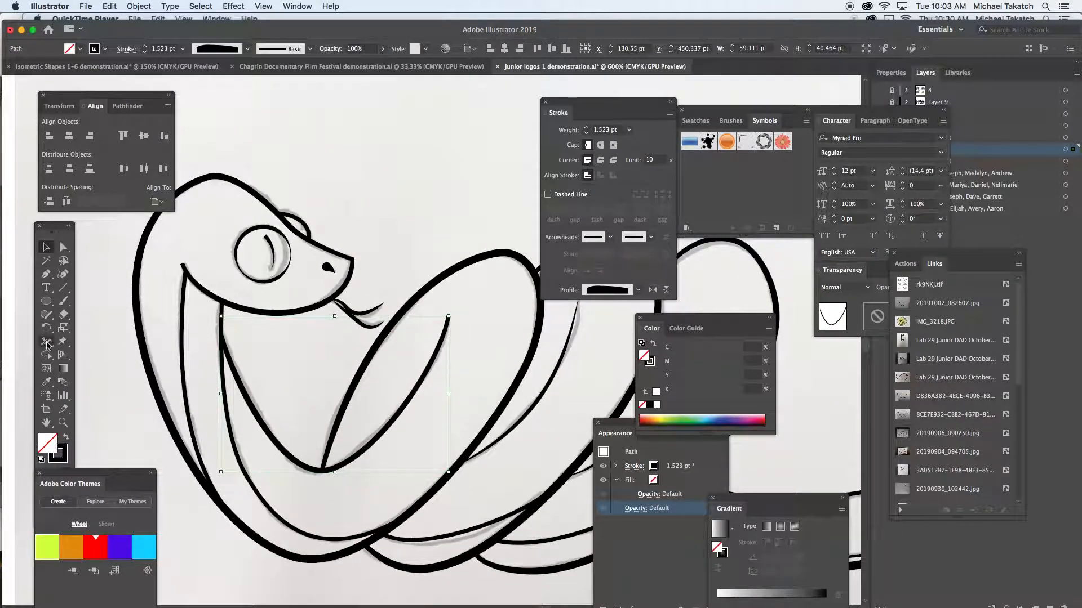
left_click(46, 341)
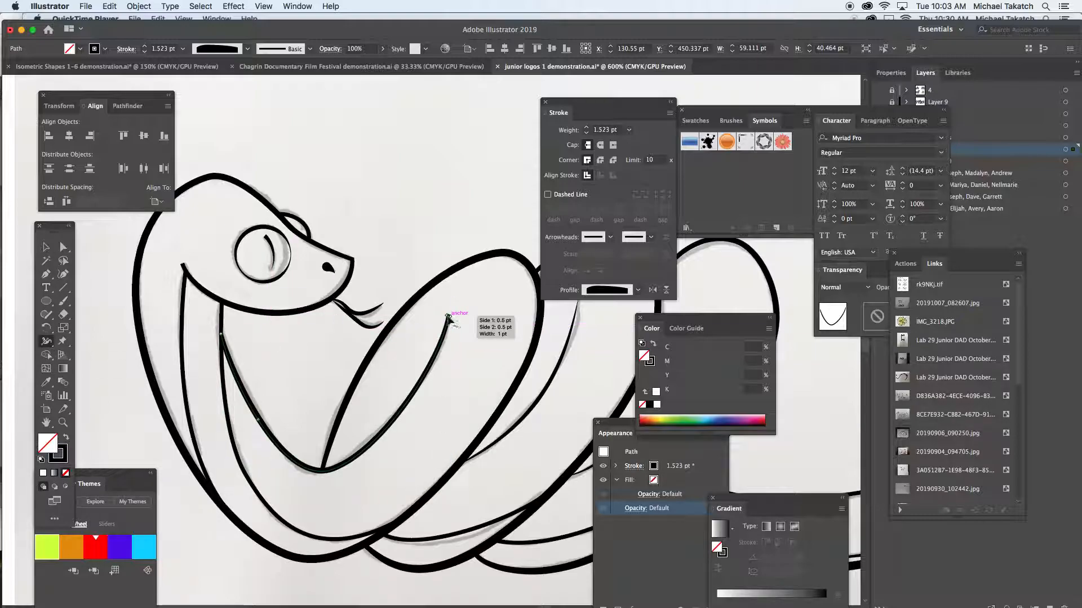
left_click_drag(451, 316, 448, 317)
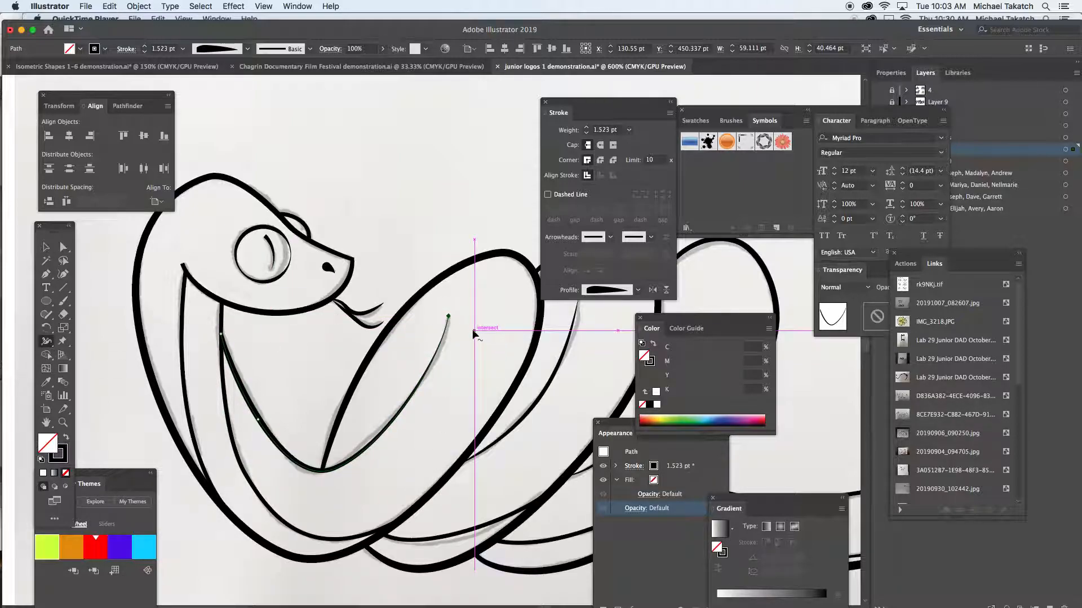
key("super+equal")
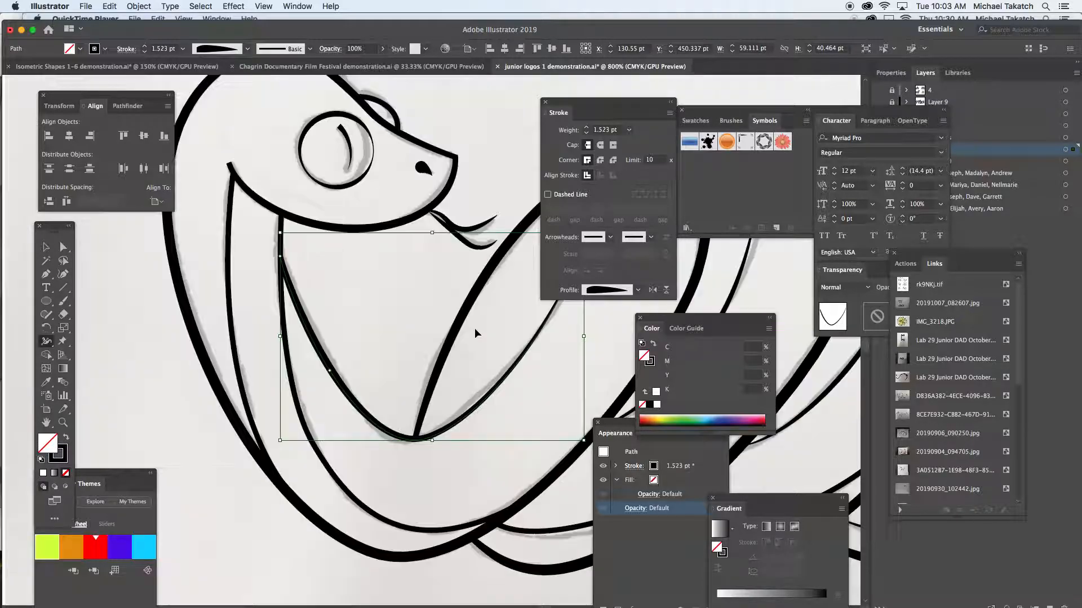
left_click_drag(485, 273, 319, 400)
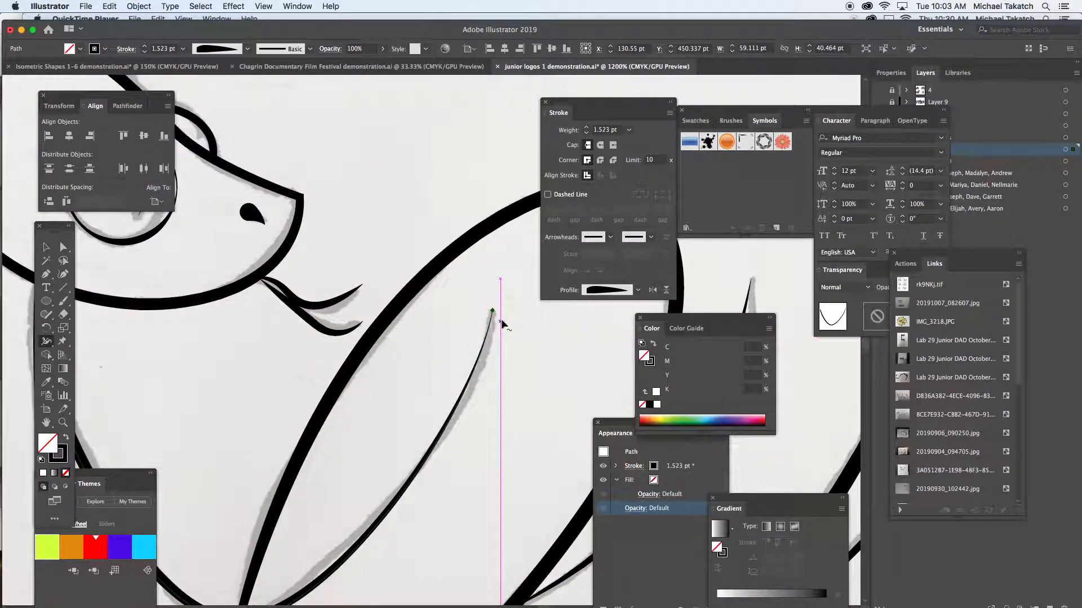
left_click_drag(493, 311, 495, 314)
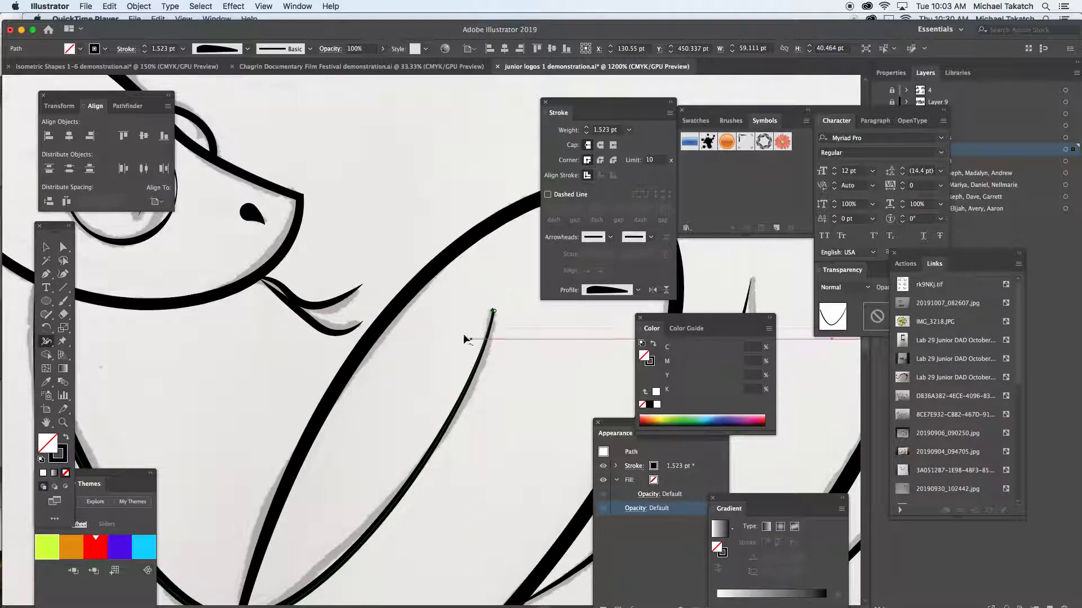
left_click(402, 242, "super")
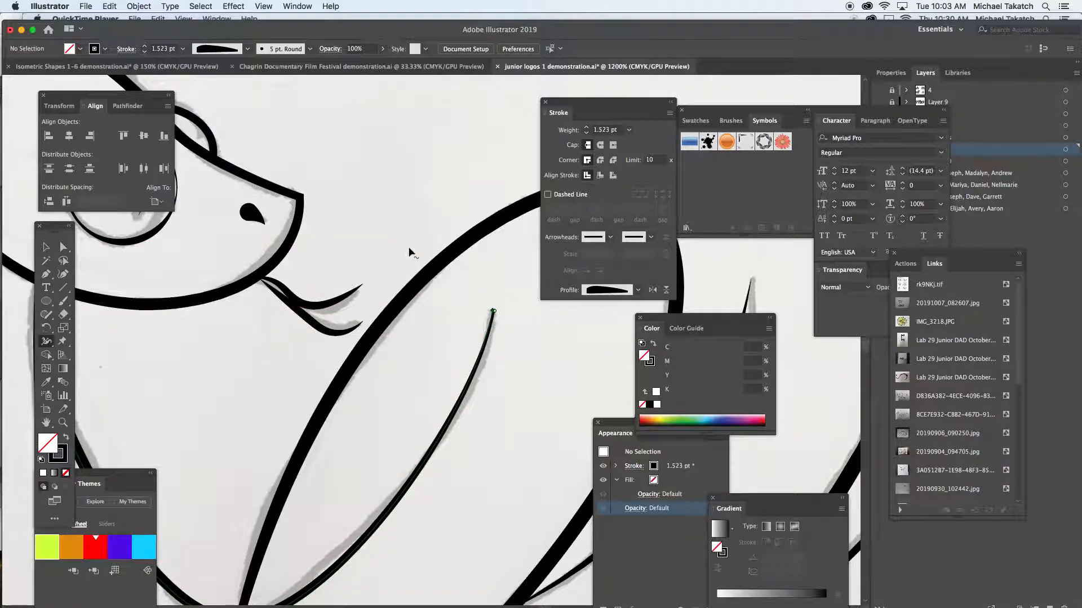
- Select the mouse outline above the snake's tail tip and shift it slightly up and to the left
key("super+minus")
key("super+minus")
key("super+minus")
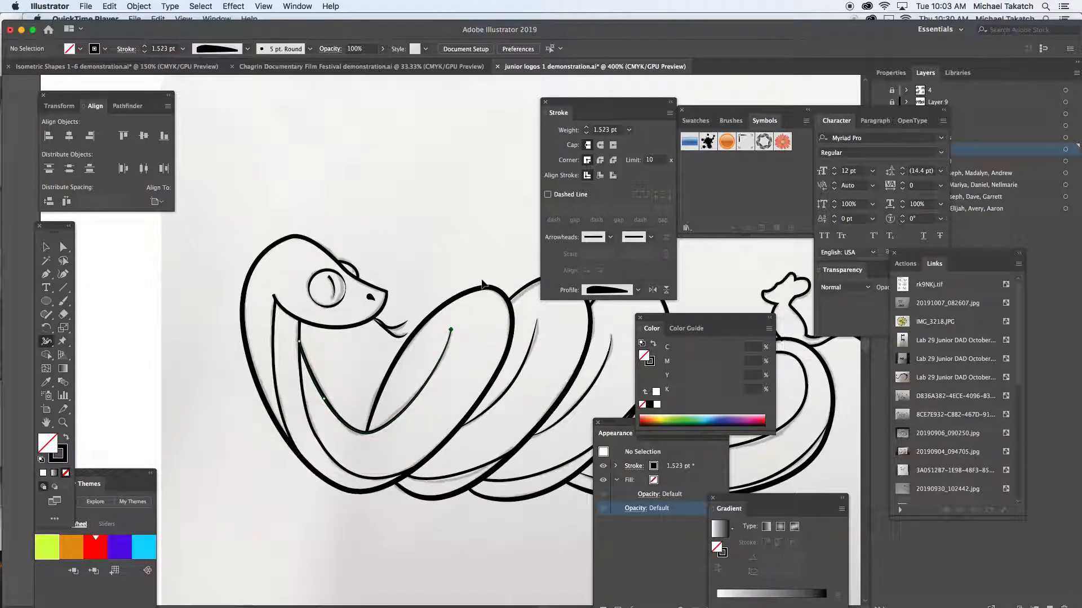
key("super+minus")
left_click_drag(536, 340, 336, 356)
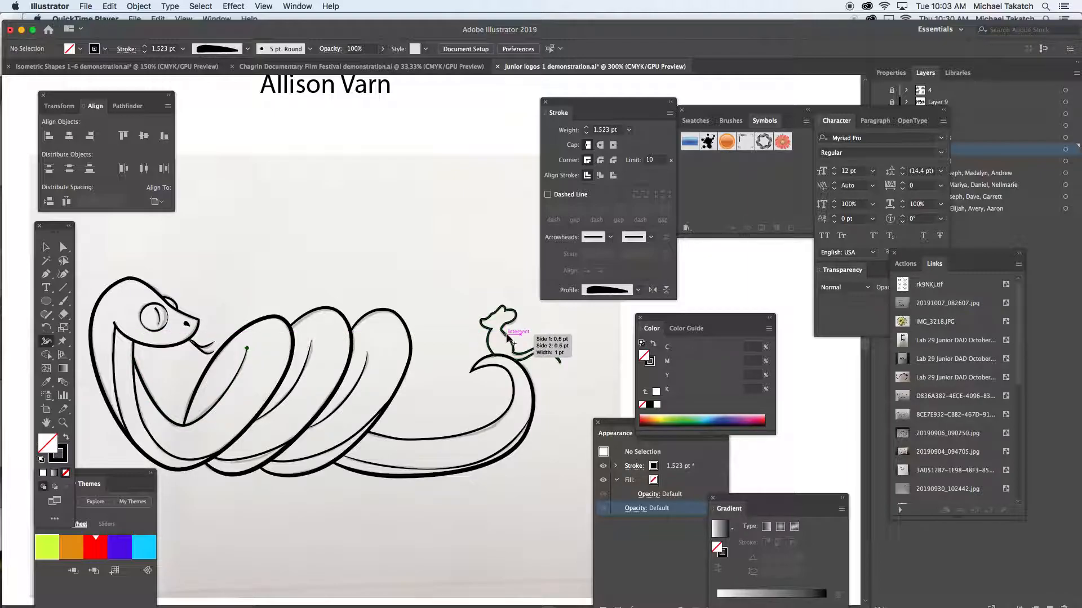
key("v")
left_click(506, 336)
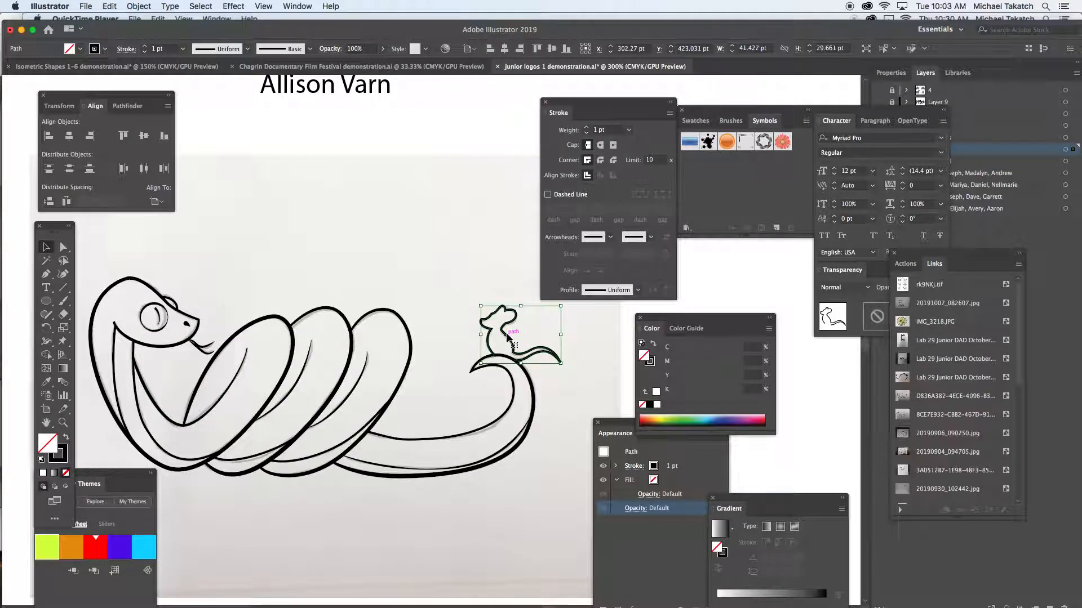
key("super+equal")
key("super+equal")
key("super+equal")
key("super+equal")
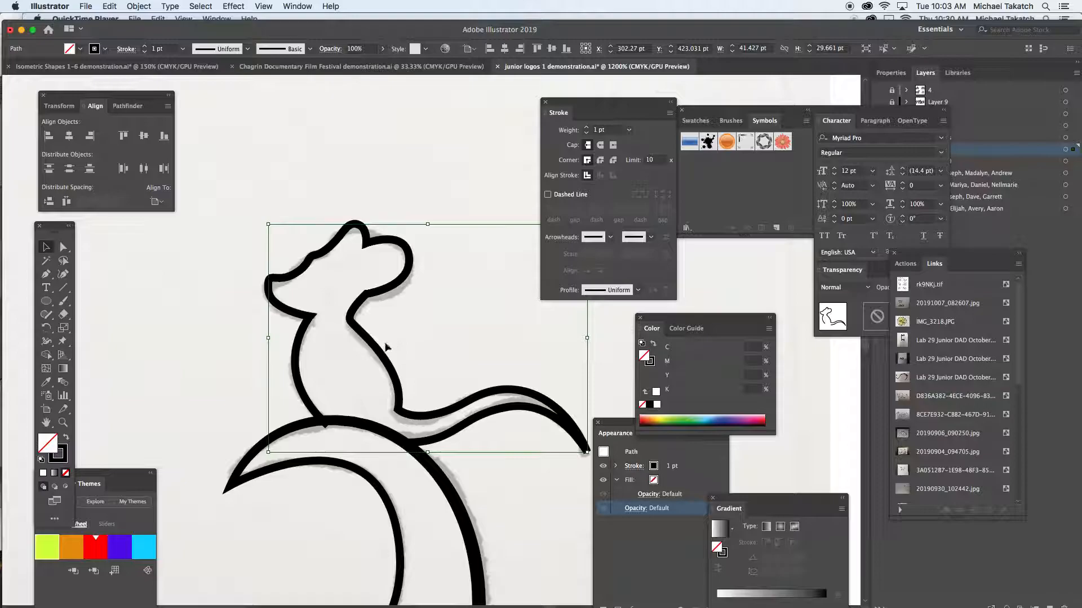
left_click_drag(381, 352, 386, 347)
key("Left")
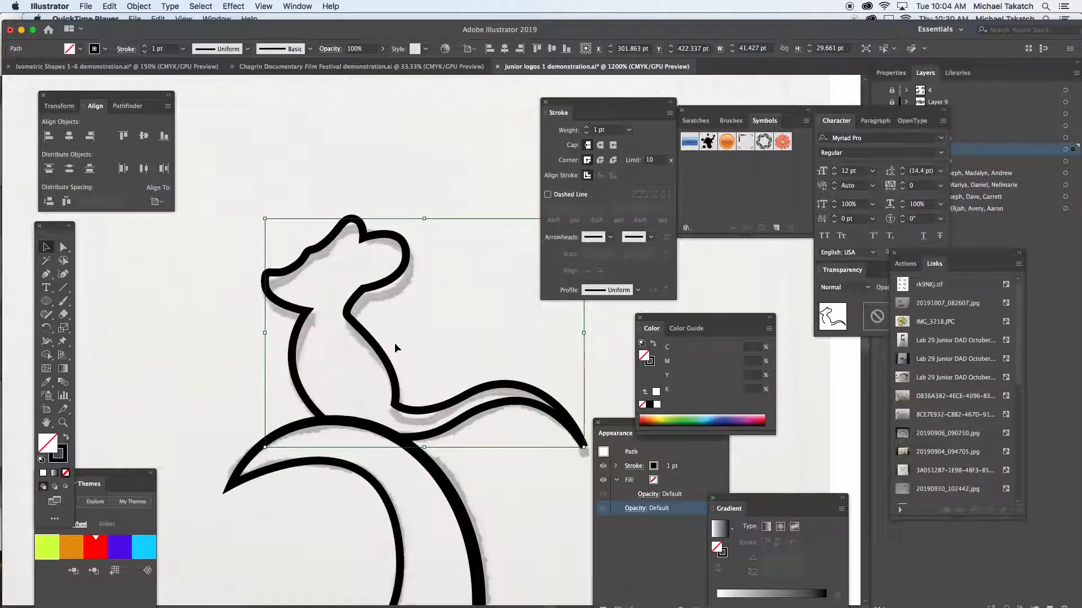
- Give the mouse outline the width profile with two bulges and a pinched middle, keeping its original direction, and deselect it
left_click(638, 290)
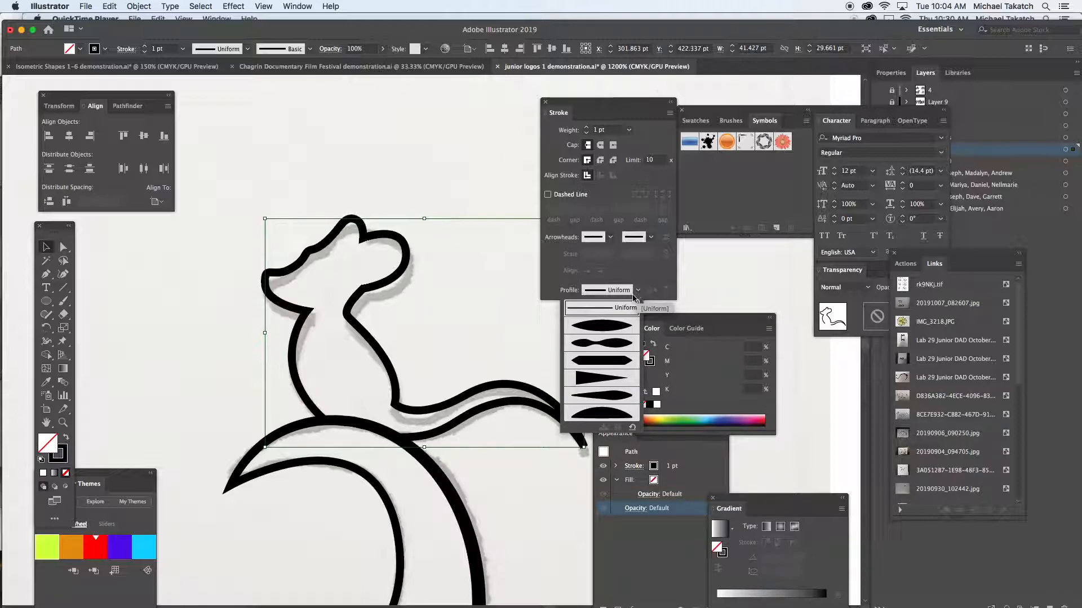
left_click(600, 340)
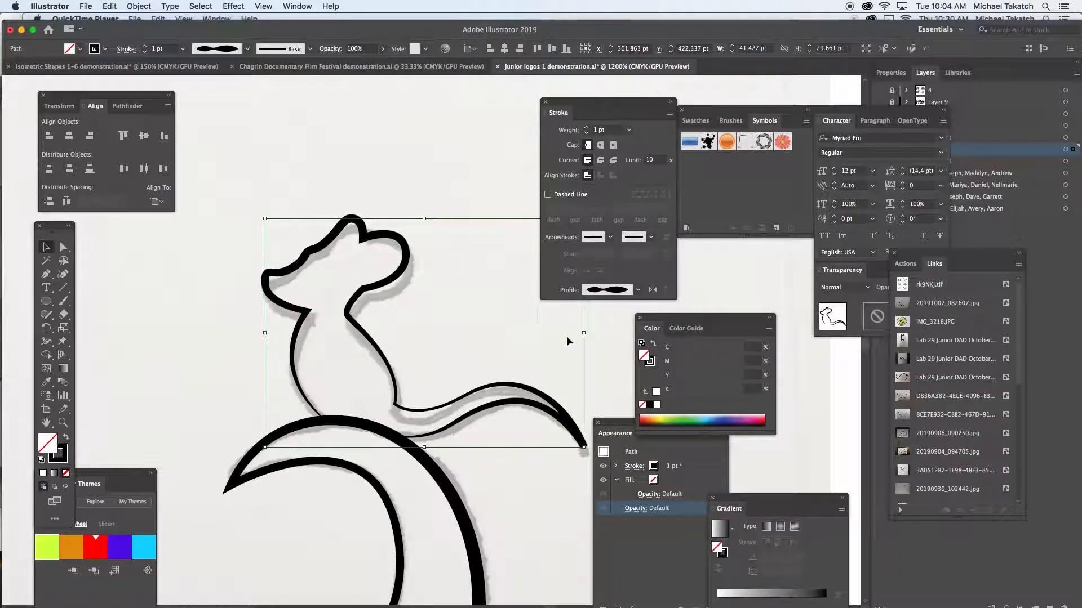
left_click(652, 290)
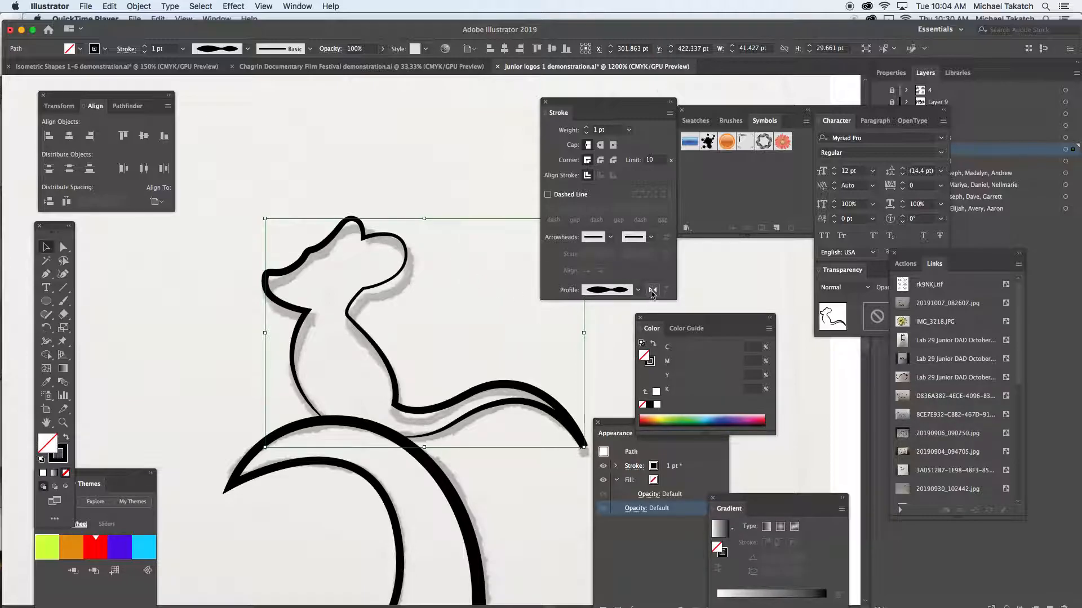
left_click(652, 290)
left_click(422, 200)
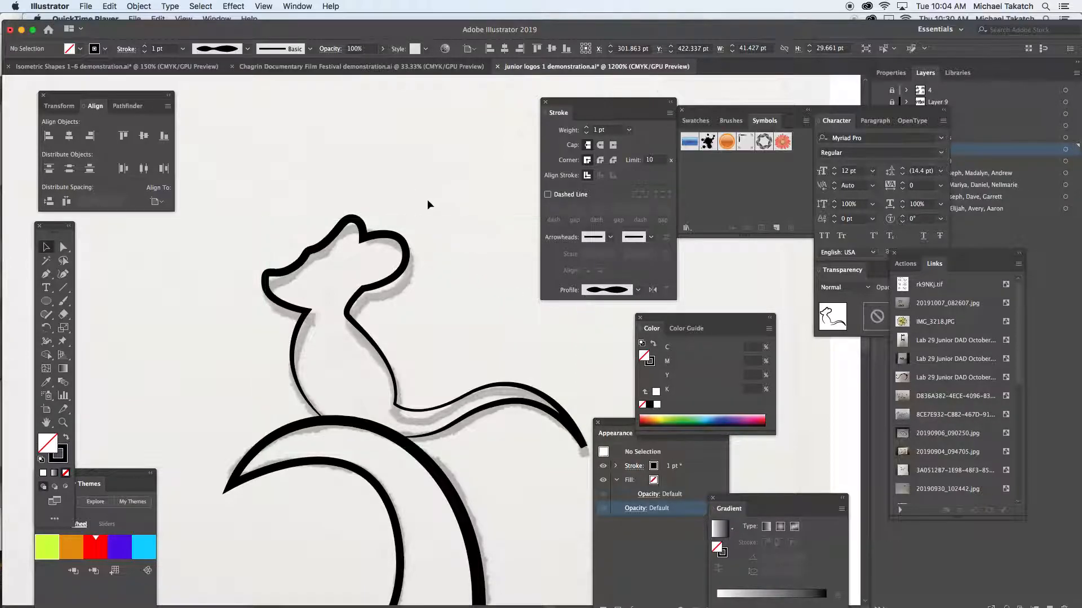
- Move the Character panel group clear of the layer list and hide Layer 10 with the scanned sketches
key("super+minus")
key("super+minus")
key("super+minus")
key("super+minus")
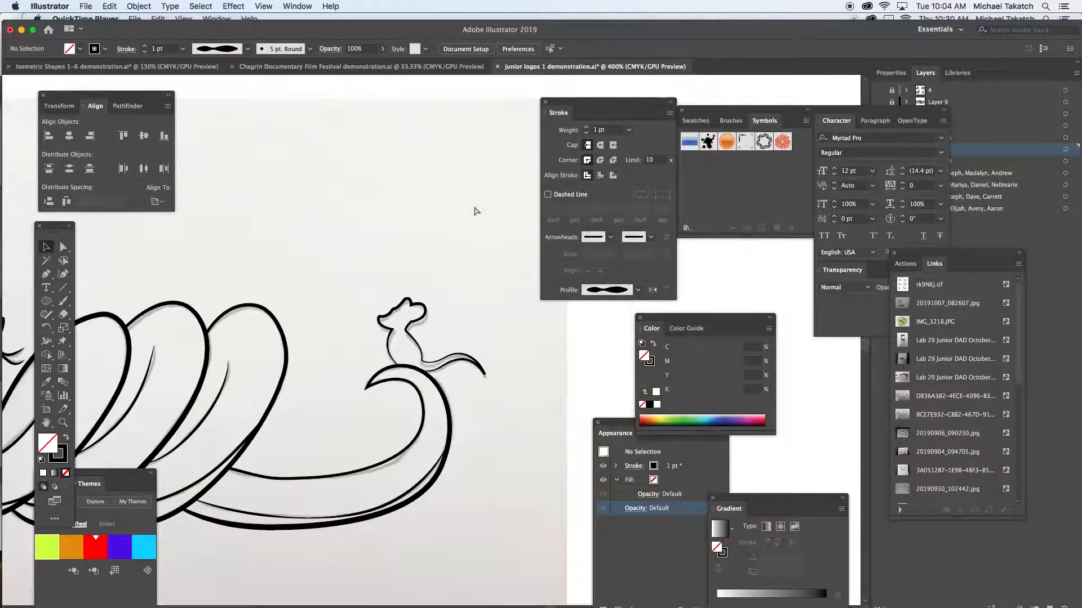
key("super+minus")
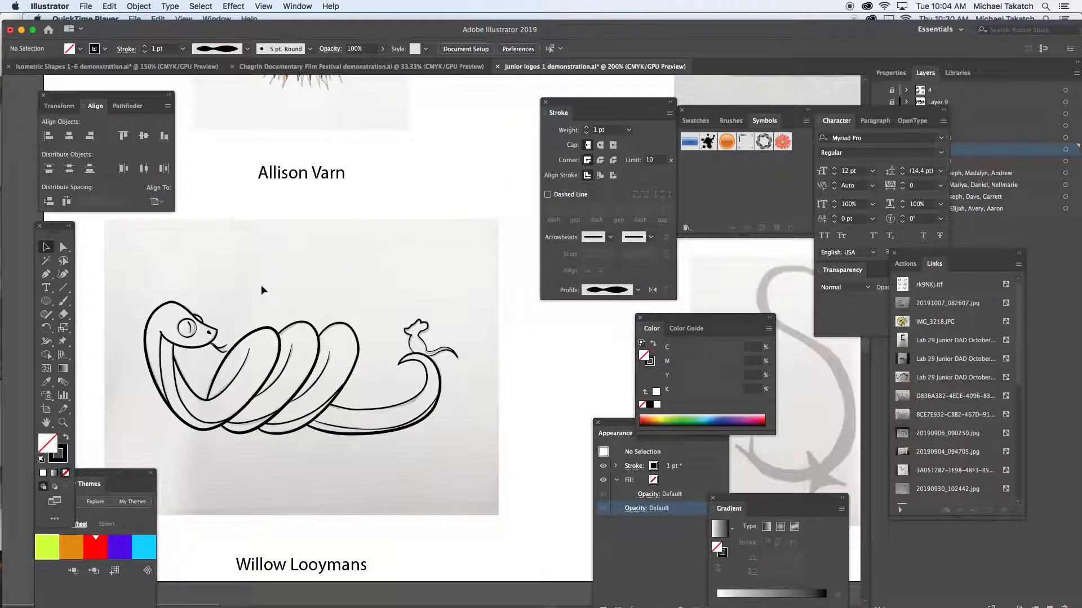
scroll(380, 280, "left", 5)
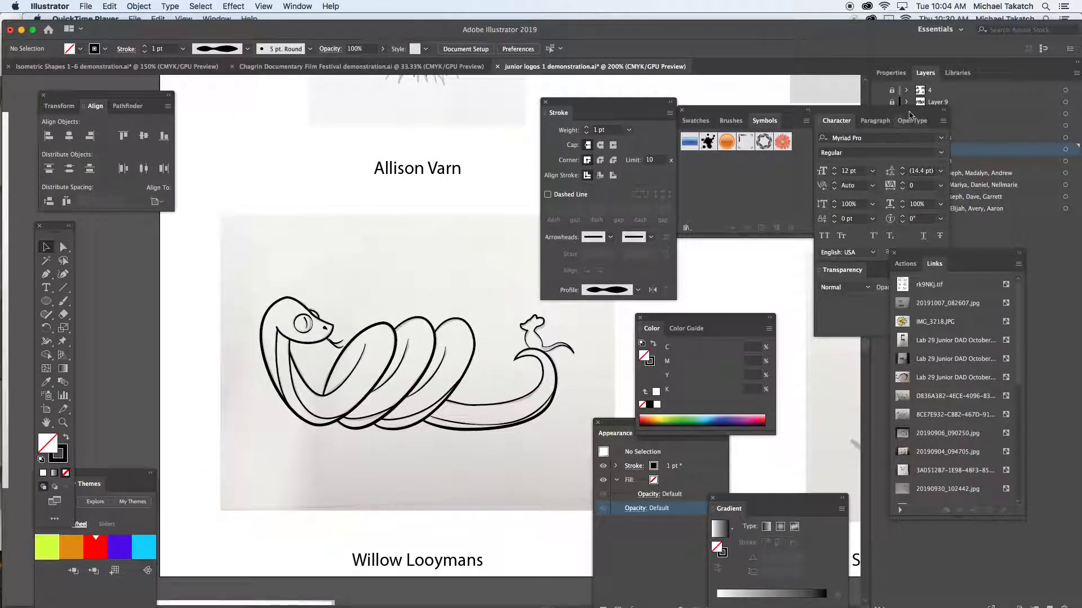
left_click_drag(909, 115, 800, 156)
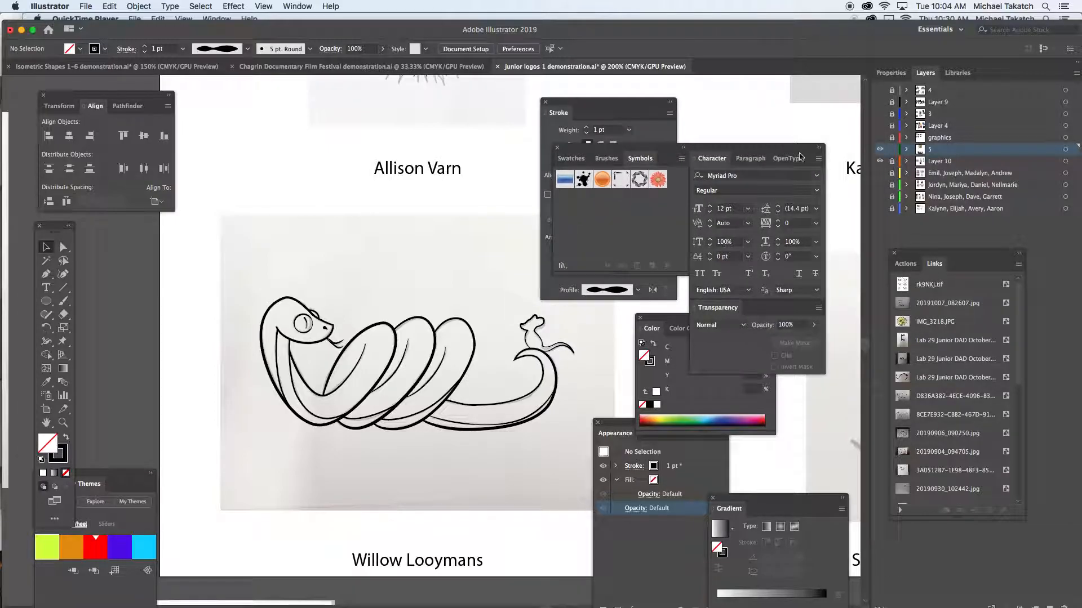
left_click(881, 163)
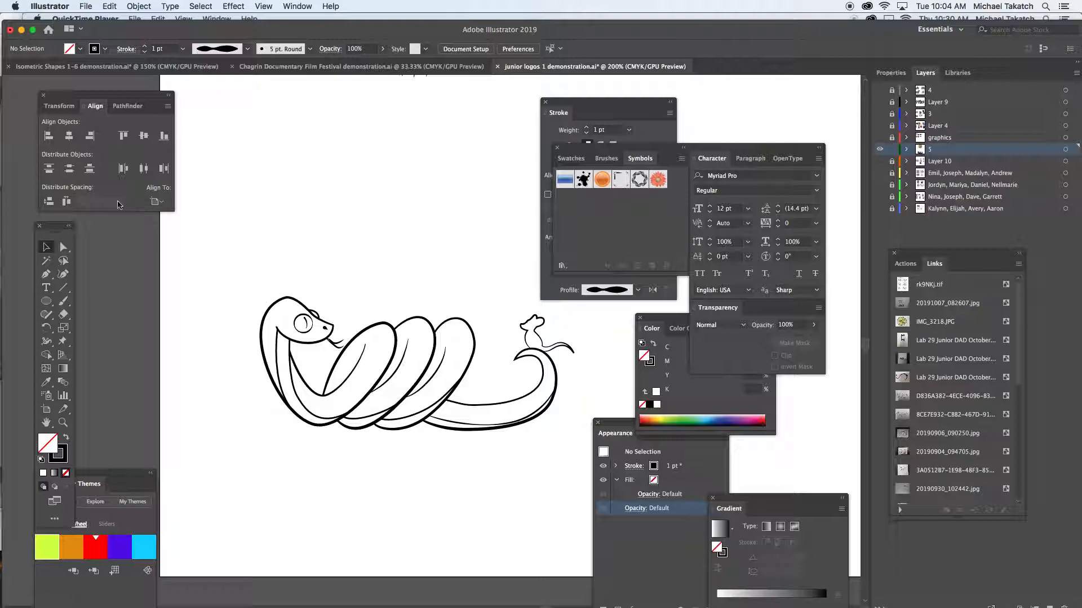
- Select the whole snake-and-mouse drawing and place a duplicate about 144 pt directly above the original
left_click(42, 249)
mouse_move(220, 286)
left_mouse_down()
mouse_move(577, 448)
mouse_move(579, 369)
left_mouse_up()
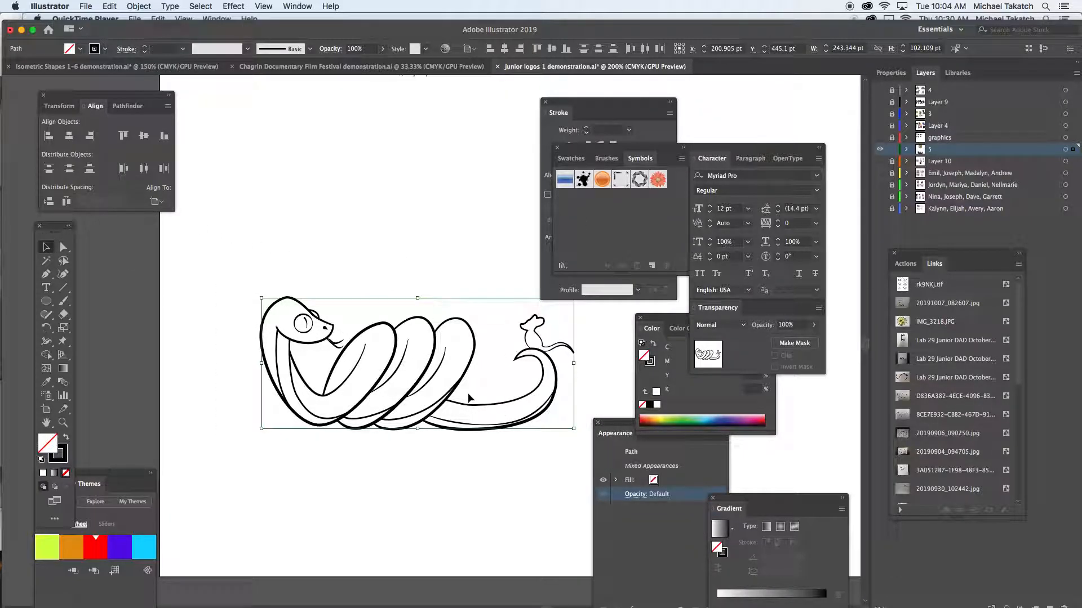
left_click_drag(454, 393, 447, 209)
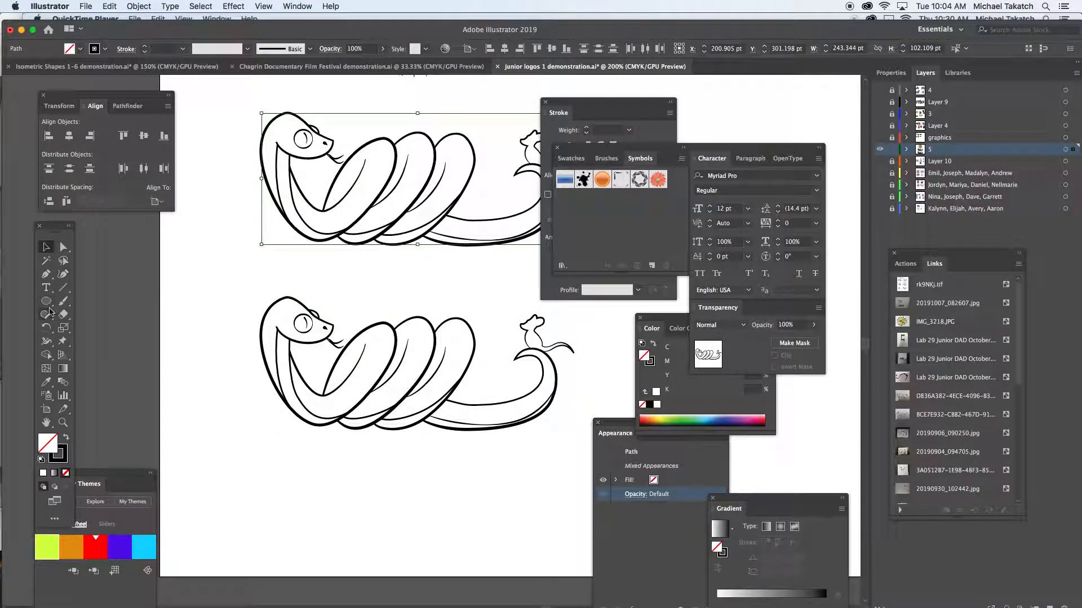
- Move the Stroke panel off the duplicated drawing and deselect the artwork
left_click(46, 354)
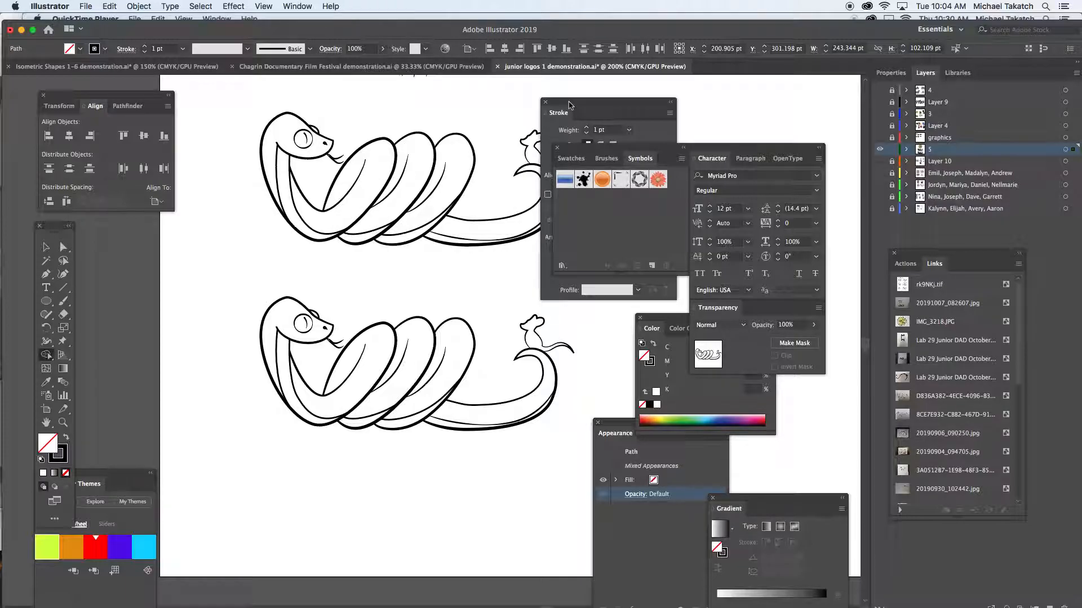
left_click_drag(570, 103, 647, 106)
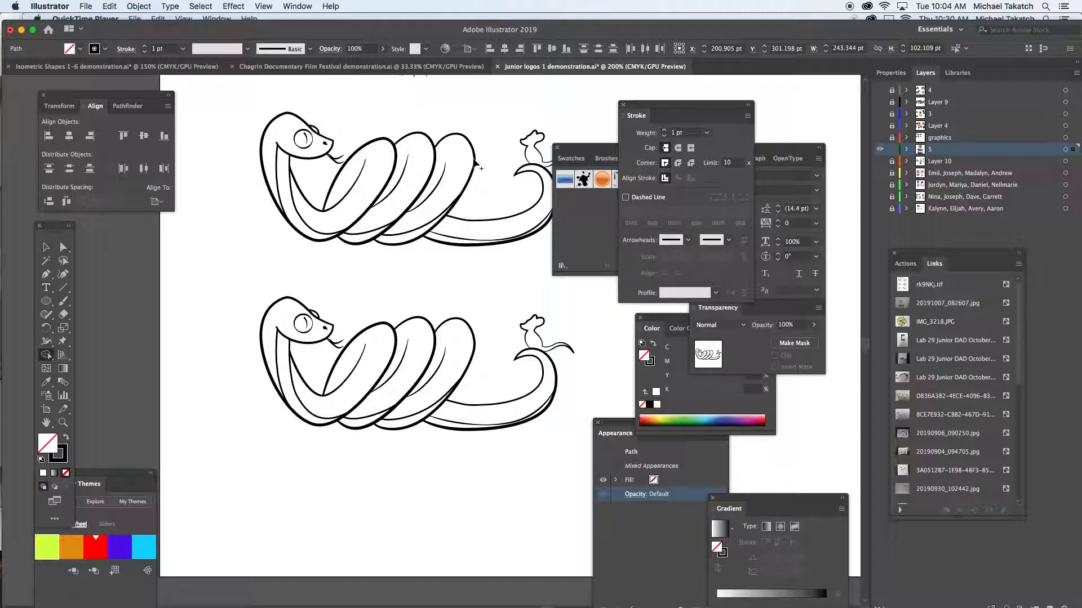
left_click(47, 247)
left_click(230, 241)
- Examine the line work of the duplicated drawing up close, from the snake's head along the coils to the tail and mouse
scroll(419, 228, "right", 2)
scroll(420, 228, "up", 1)
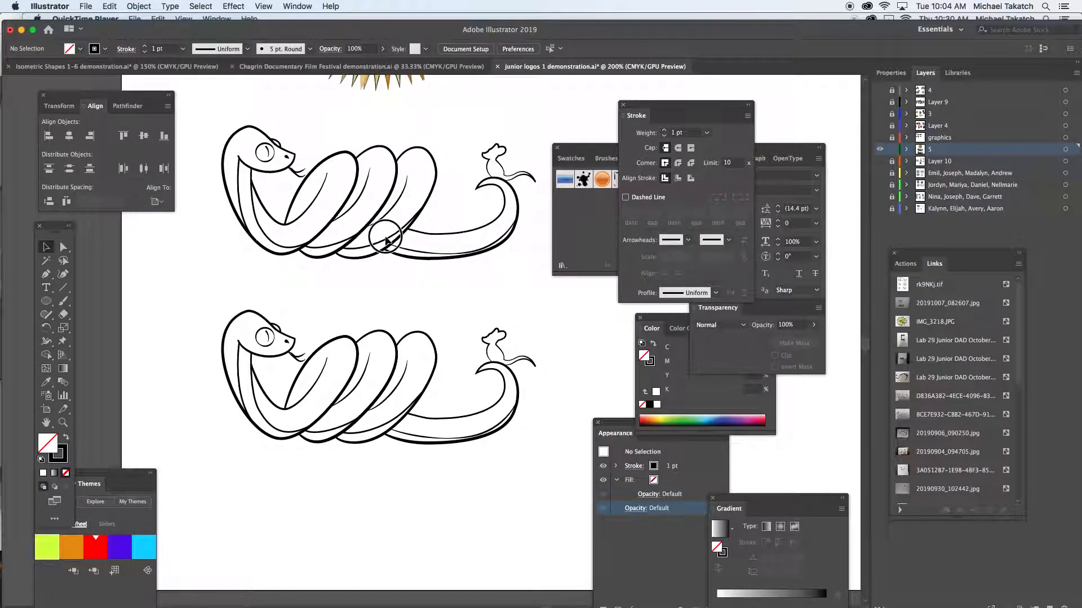
key("super+equal")
key("super+equal")
key("super+equal")
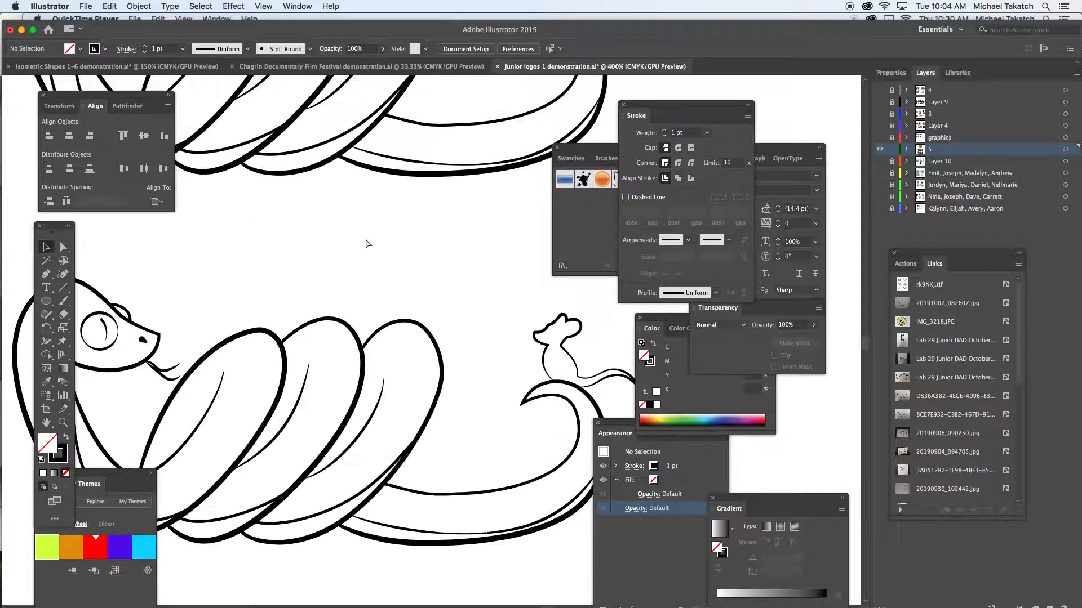
left_click_drag(277, 148, 398, 499)
left_click_drag(302, 339, 477, 401)
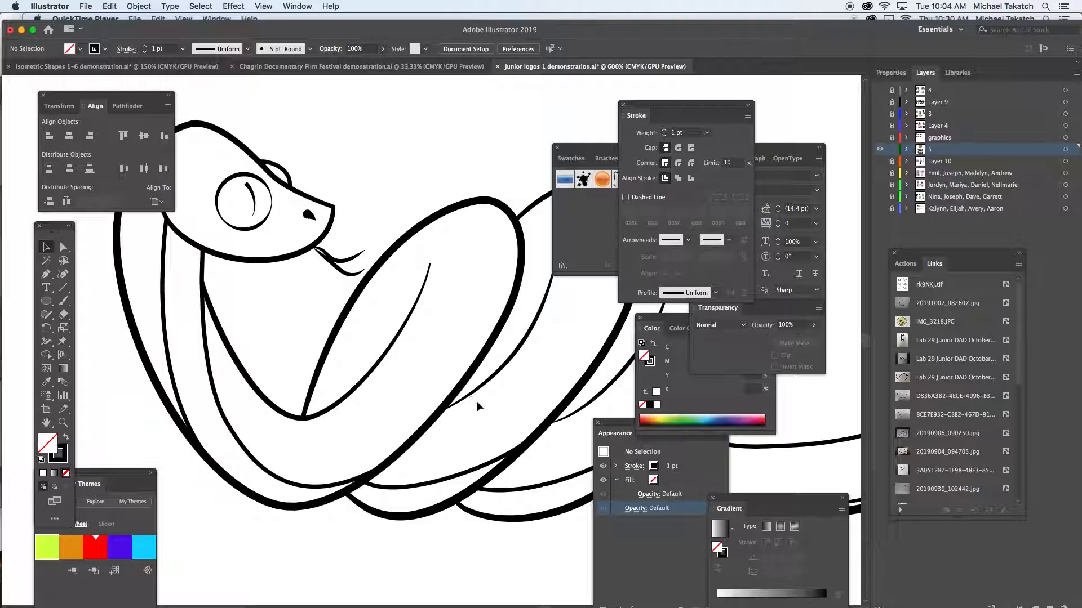
left_click_drag(542, 383, 353, 364)
left_click_drag(553, 374, 415, 345)
left_click_drag(471, 310, 427, 369)
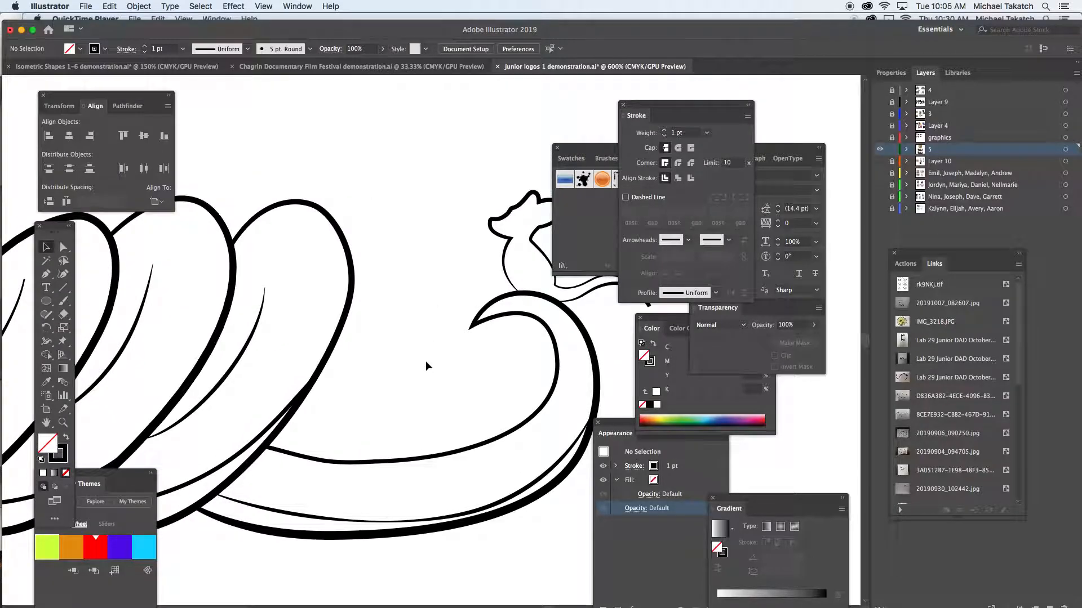
- Select all paths of the upper snake-and-mouse copy and convert them to filled shapes with Outline Stroke
key("super+minus")
key("super+minus")
left_click_drag(261, 361, 324, 367)
left_click_drag(110, 237, 603, 459)
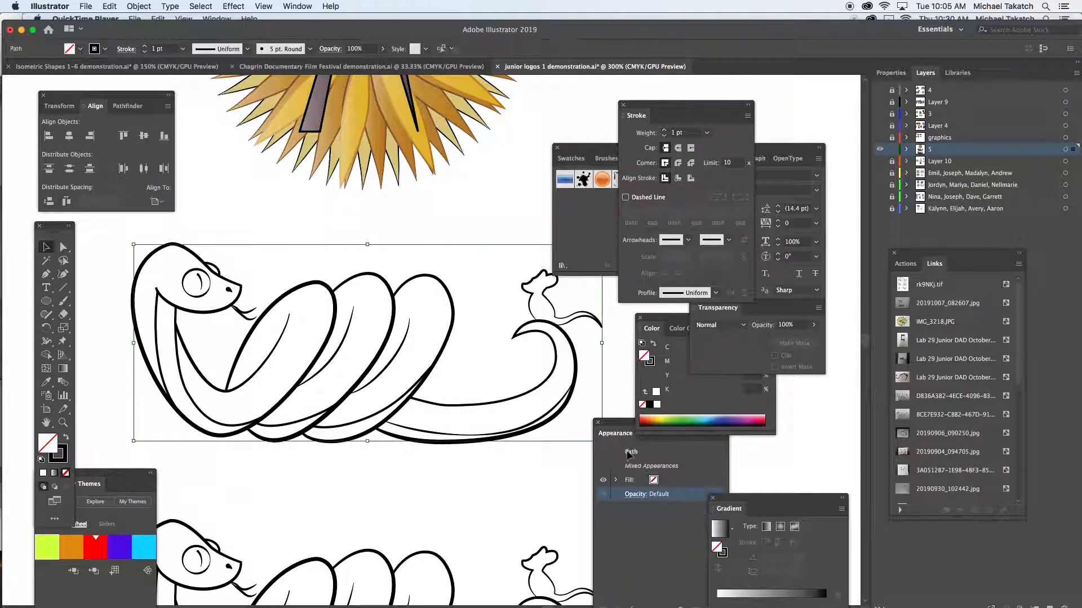
left_click(139, 6)
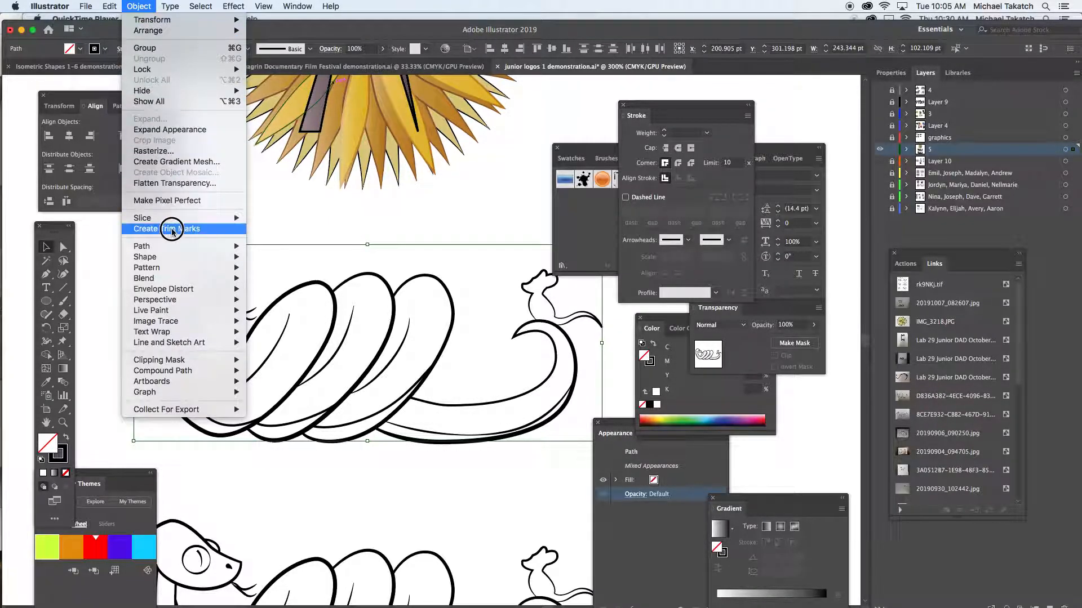
mouse_move(222, 242)
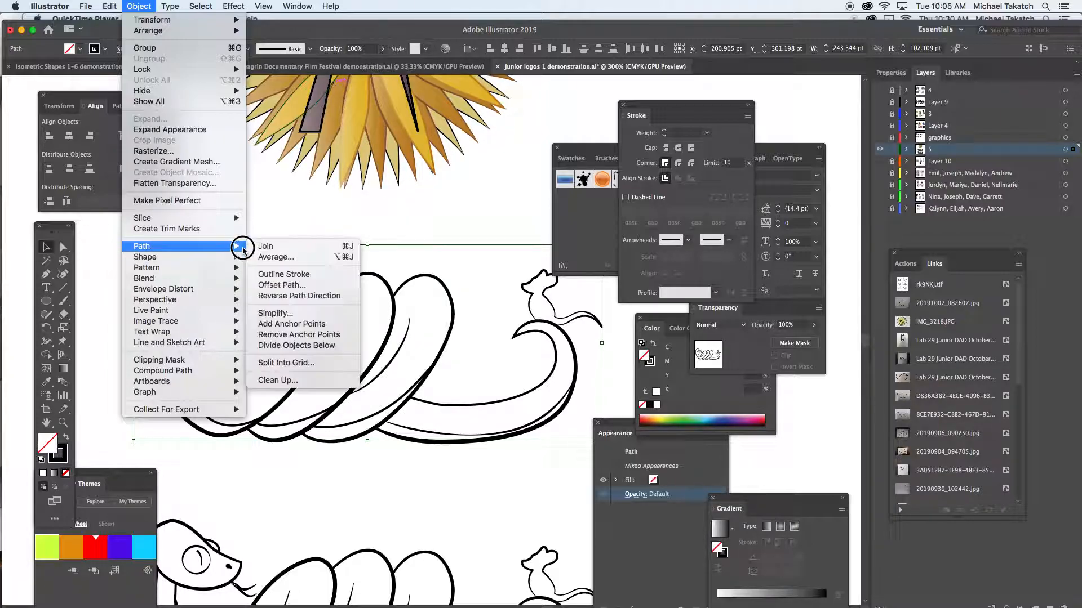
left_click(296, 275)
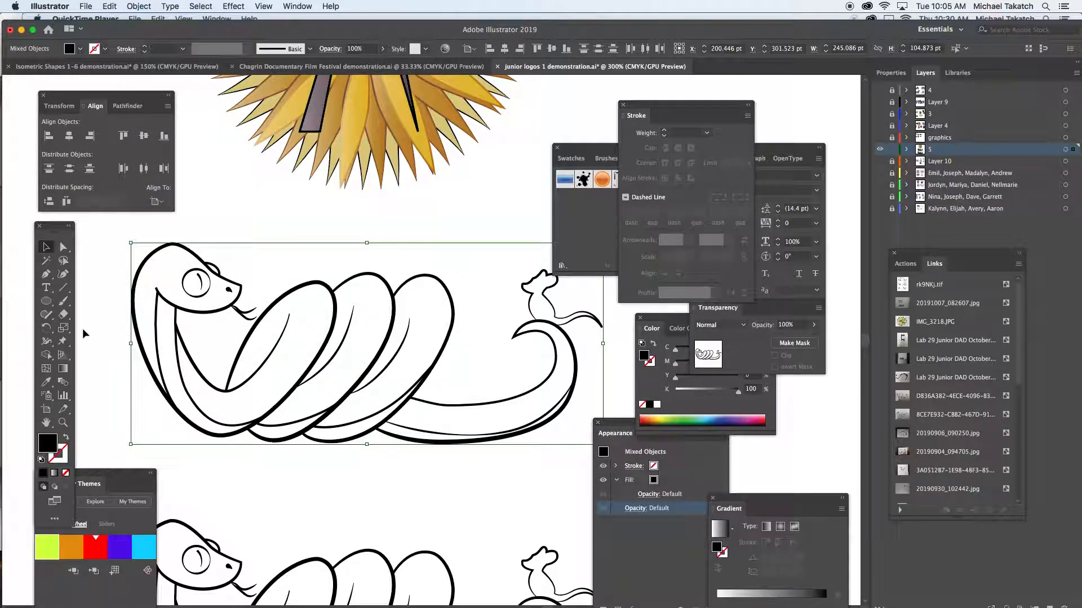
- Fill the upper snake's head, three coils and tail with mustard yellow (C 21.96, M 21.18, Y 100) using the Shape Builder
left_click(50, 353)
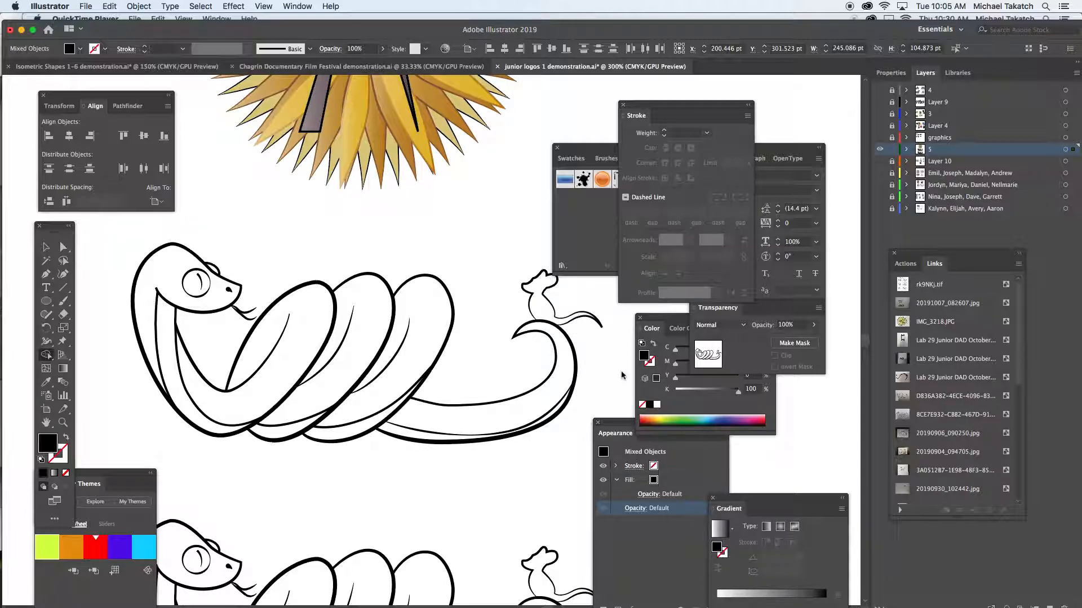
left_click(661, 419)
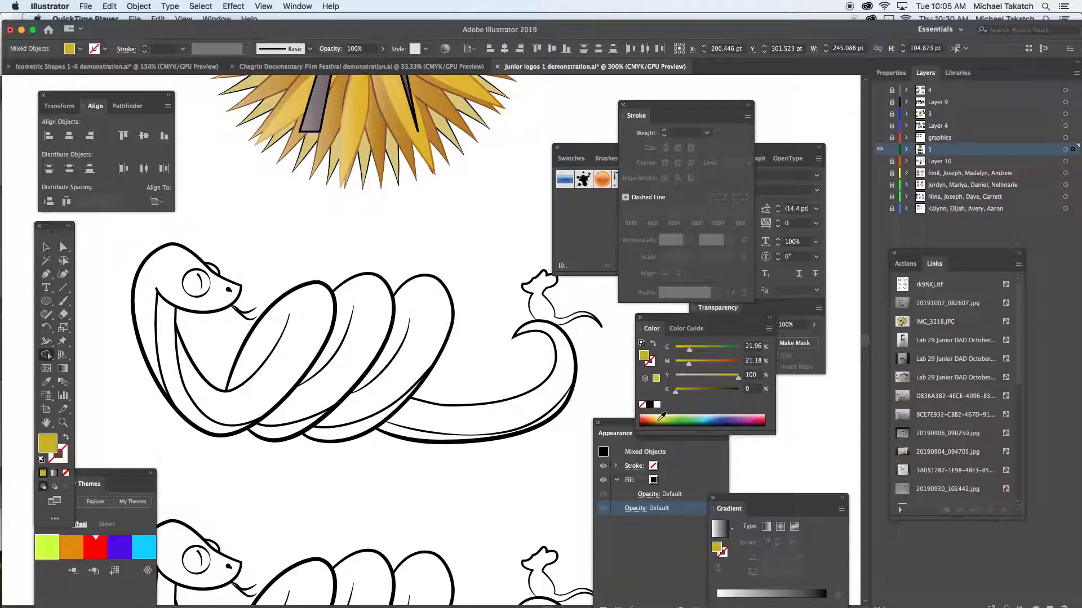
left_click(423, 356)
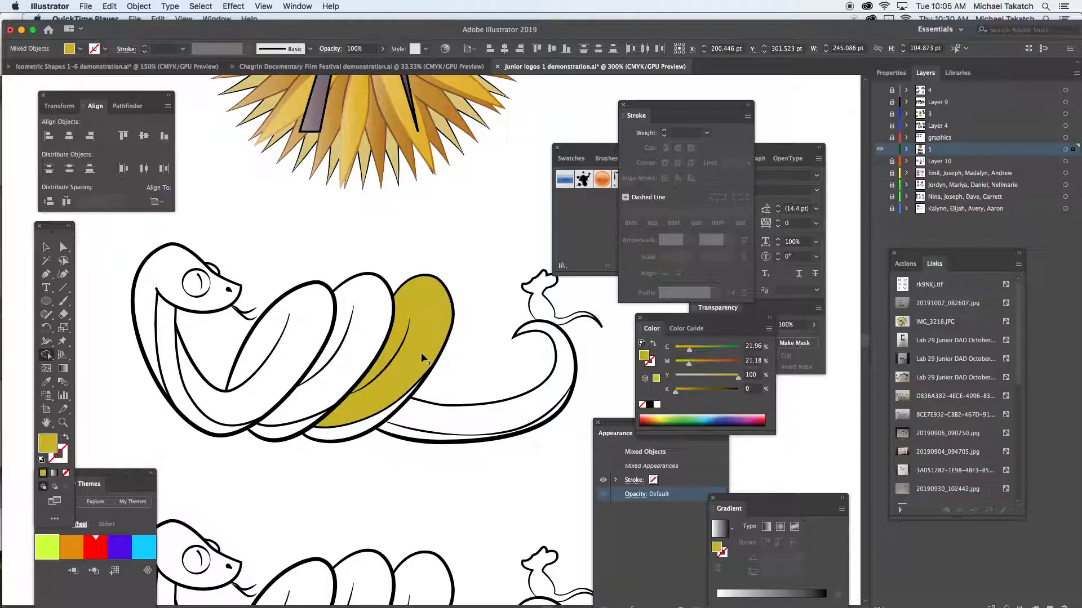
left_click(305, 351)
left_click(365, 346)
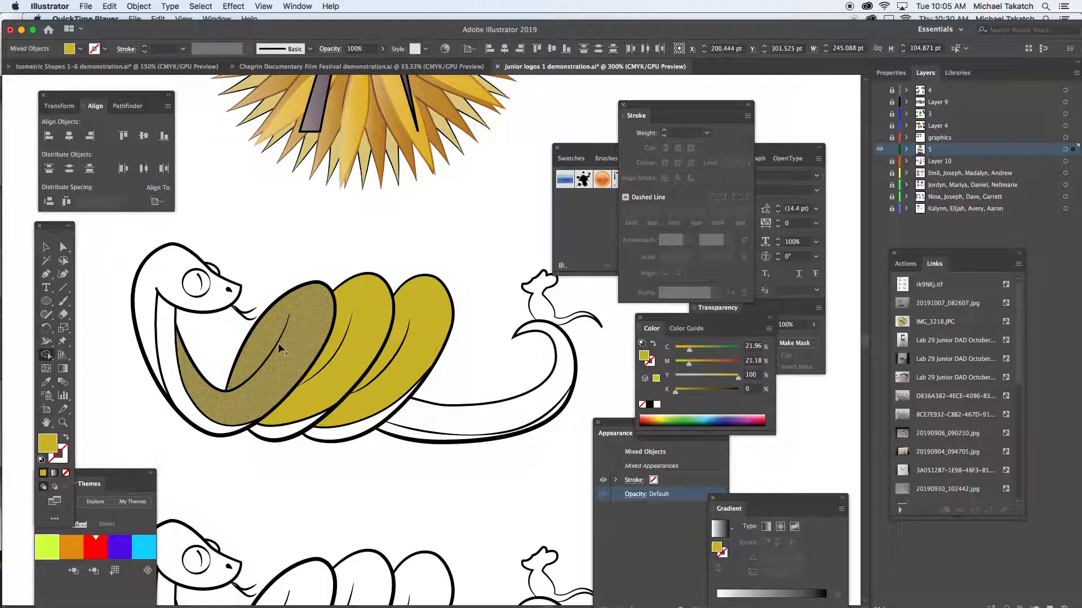
left_click(150, 299)
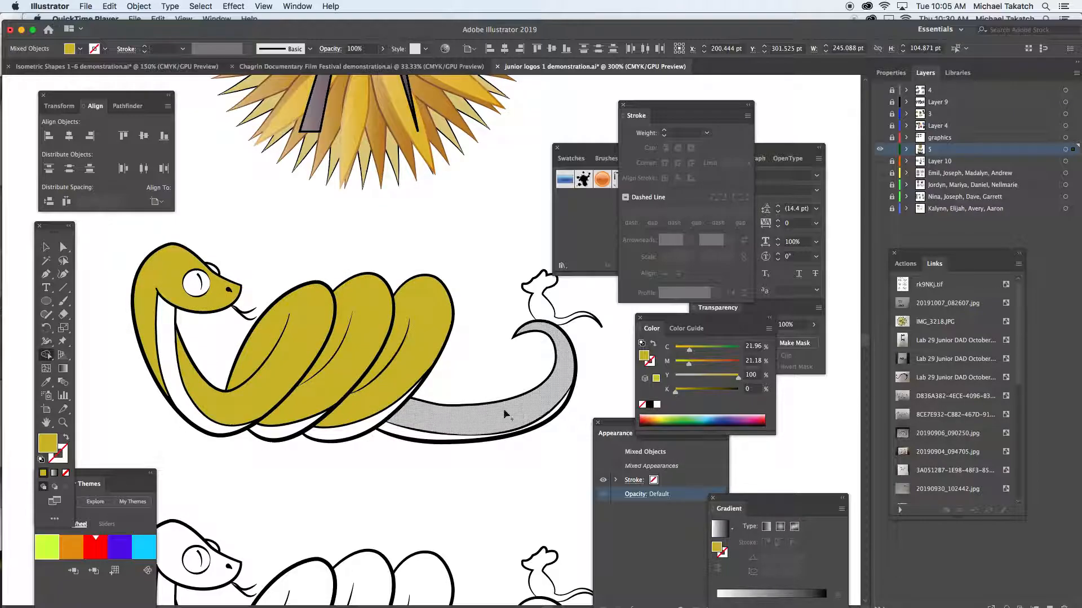
left_click(562, 413)
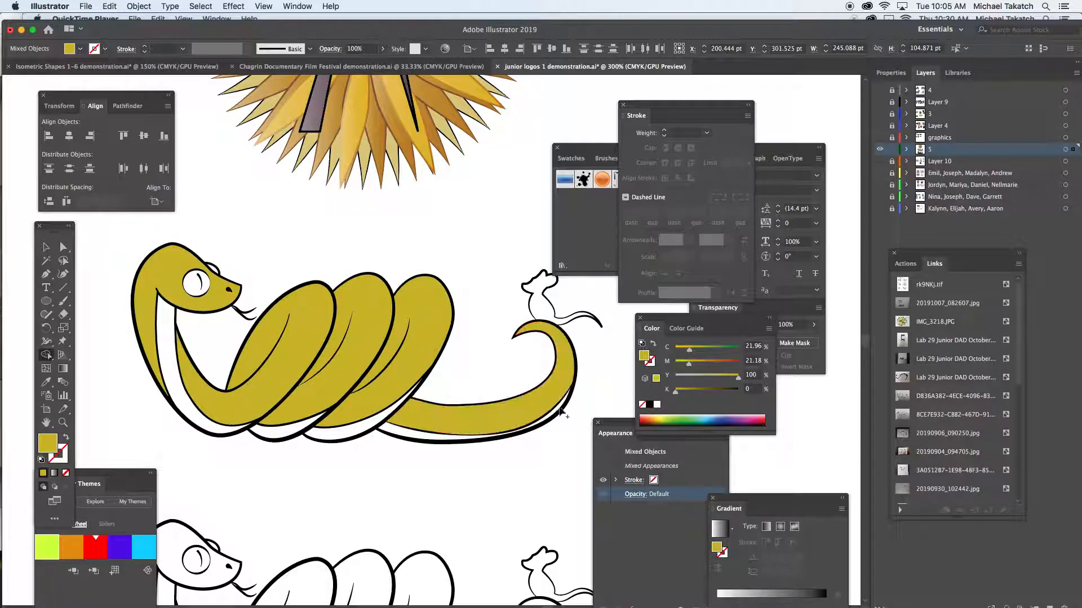
- Fill the belly strips along the tail, coils and neck with green at C 65, M 0, Y 100, K 0
left_click(676, 421)
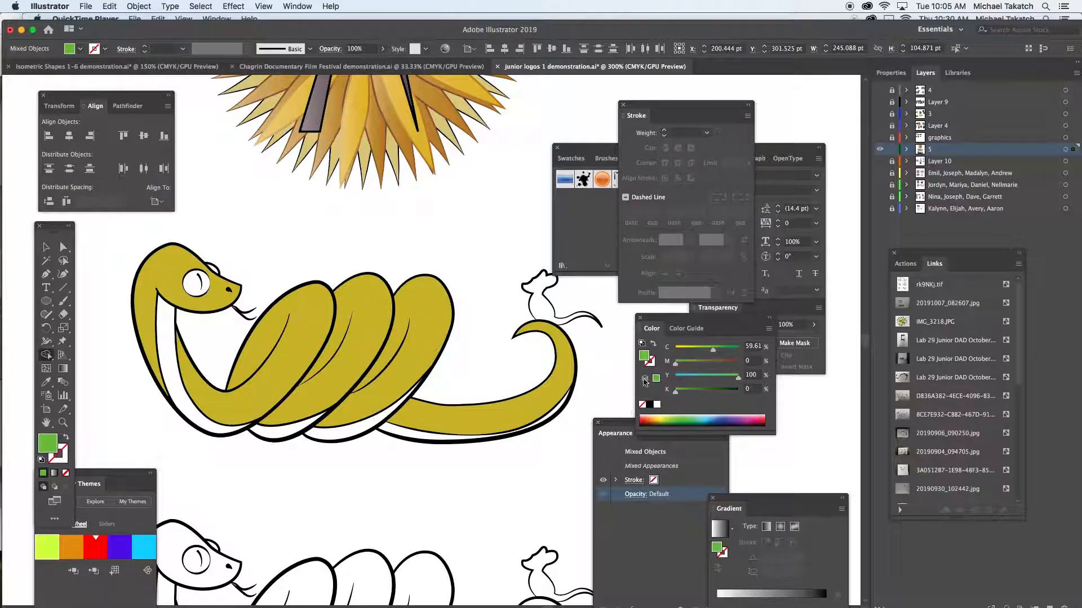
left_click(718, 350)
left_click(507, 433)
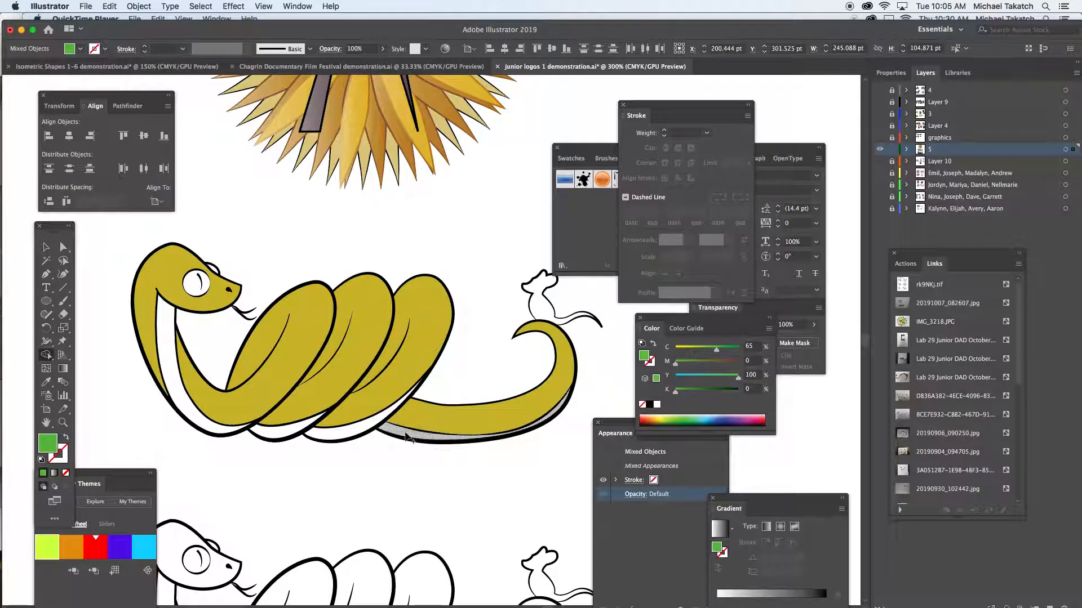
left_click(347, 435)
left_click(279, 434)
left_click(220, 433)
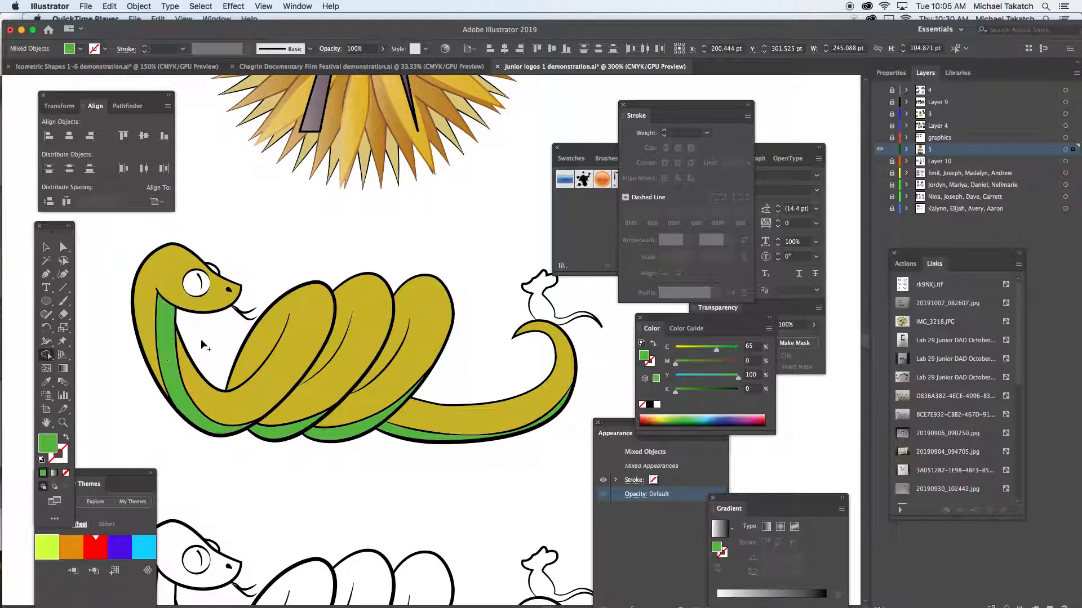
- Recolor the belly strips nearest the head lime (C 33, Y 100) and fill the snake's front eye light blue (C 31, Y 4.31)
left_click(697, 350)
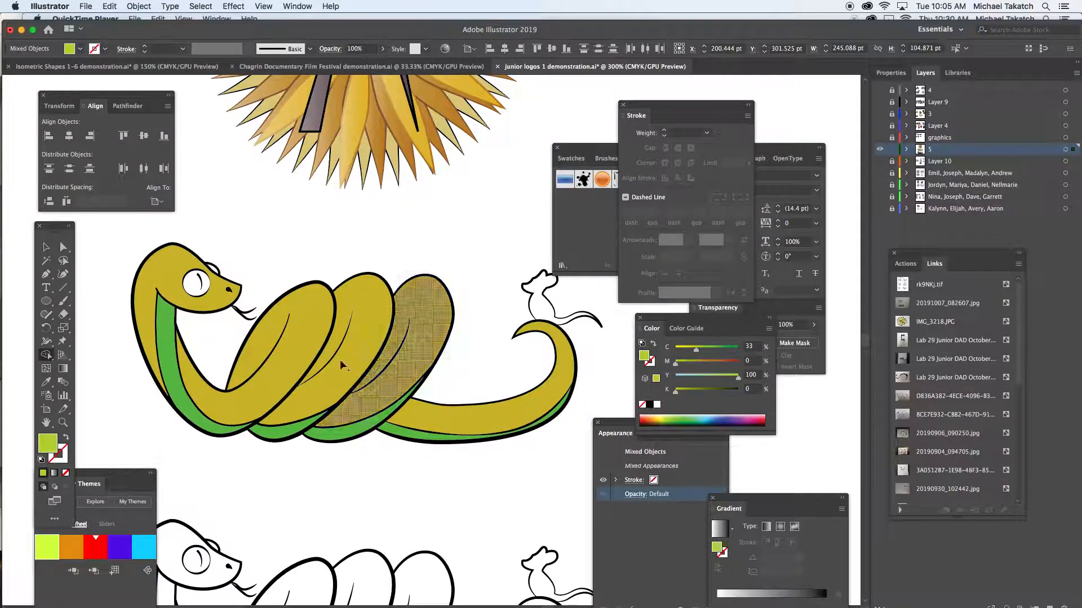
left_click(219, 431)
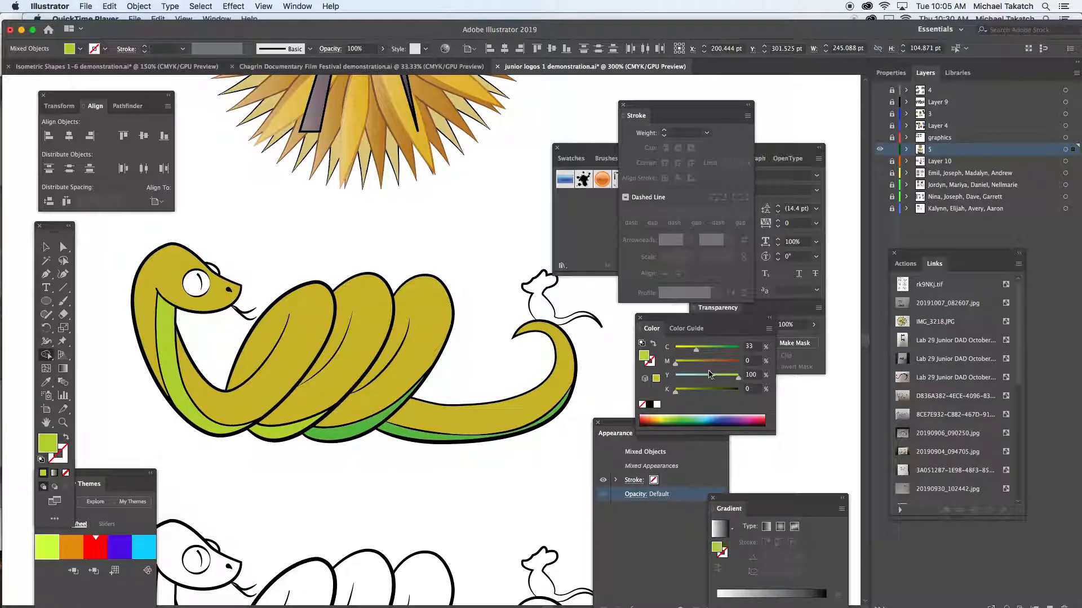
left_click(709, 418)
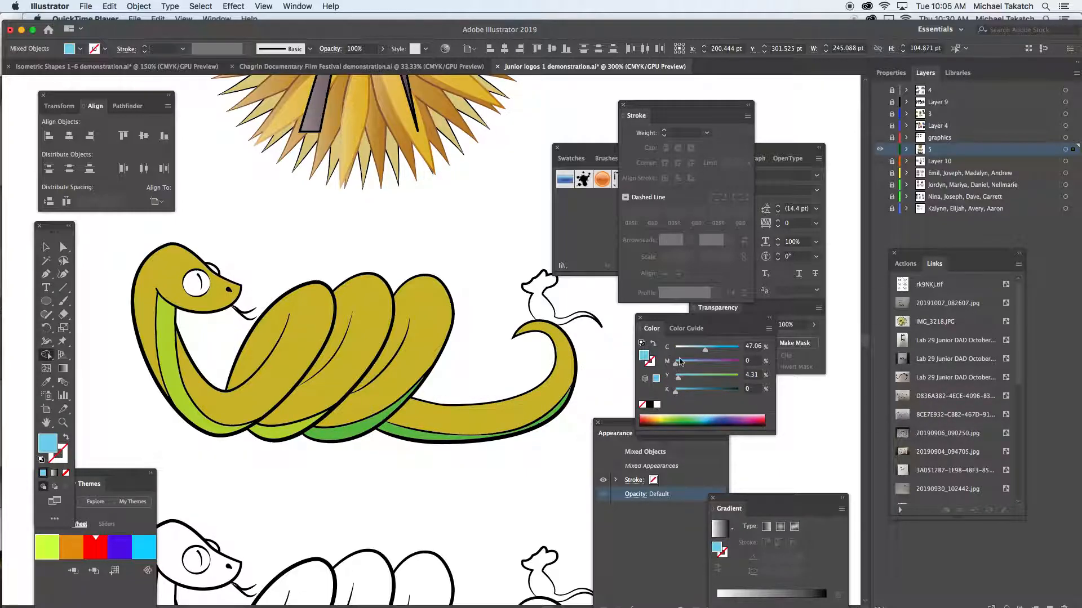
left_click(695, 349)
left_click(197, 283)
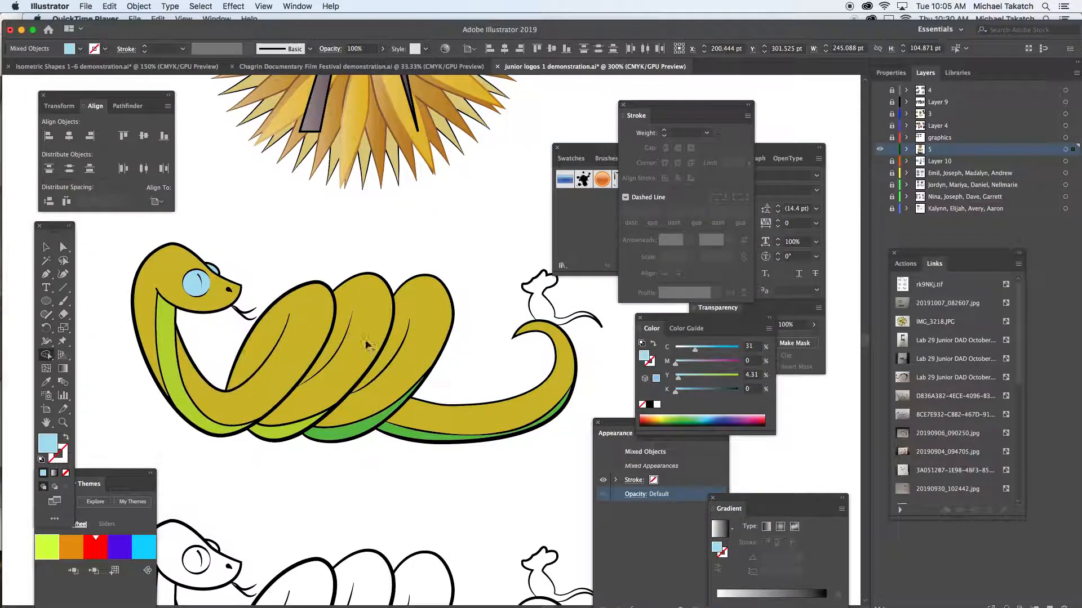
- Fill the mouse with a blue-gray of C 15, M 0, Y 4.31, K 19
left_click_drag(694, 353, 683, 354)
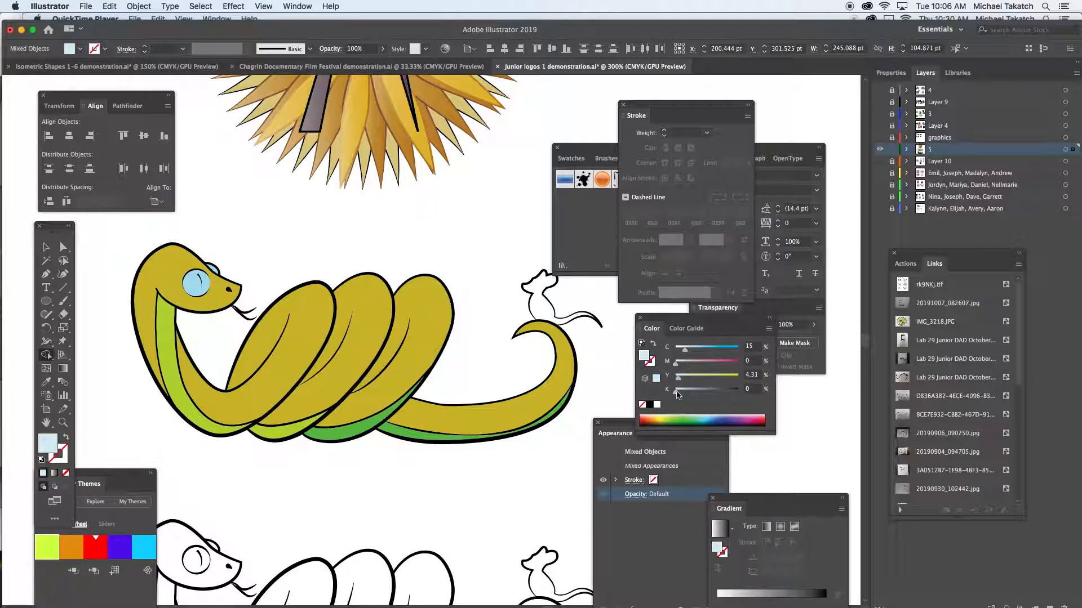
left_click_drag(678, 395, 687, 393)
left_click(555, 316)
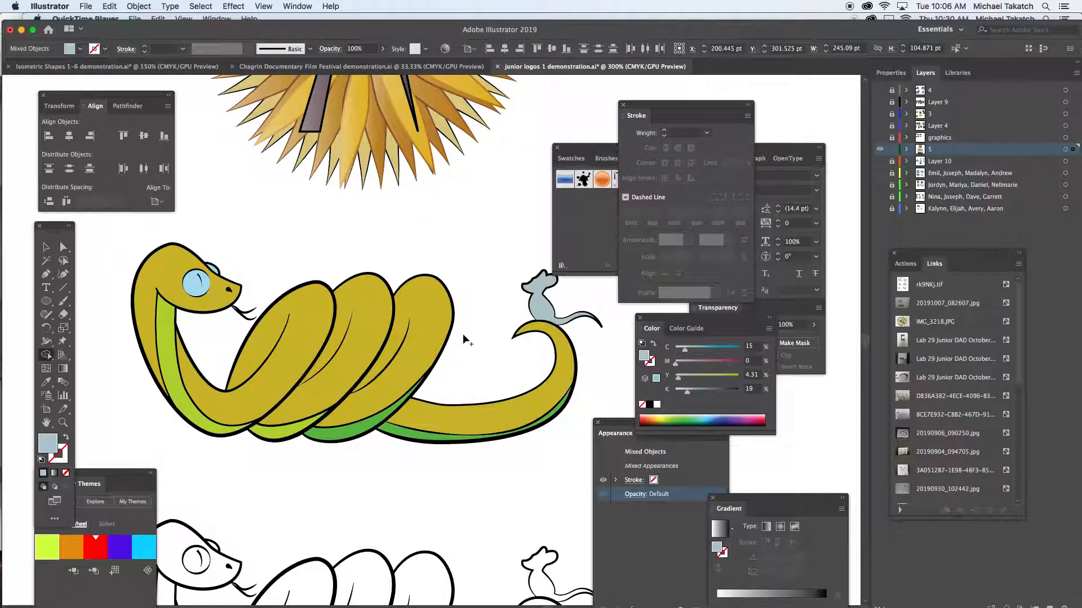
- Deselect the colored snake-and-mouse drawing and move the Stroke panel farther away from the artwork
left_click(47, 246)
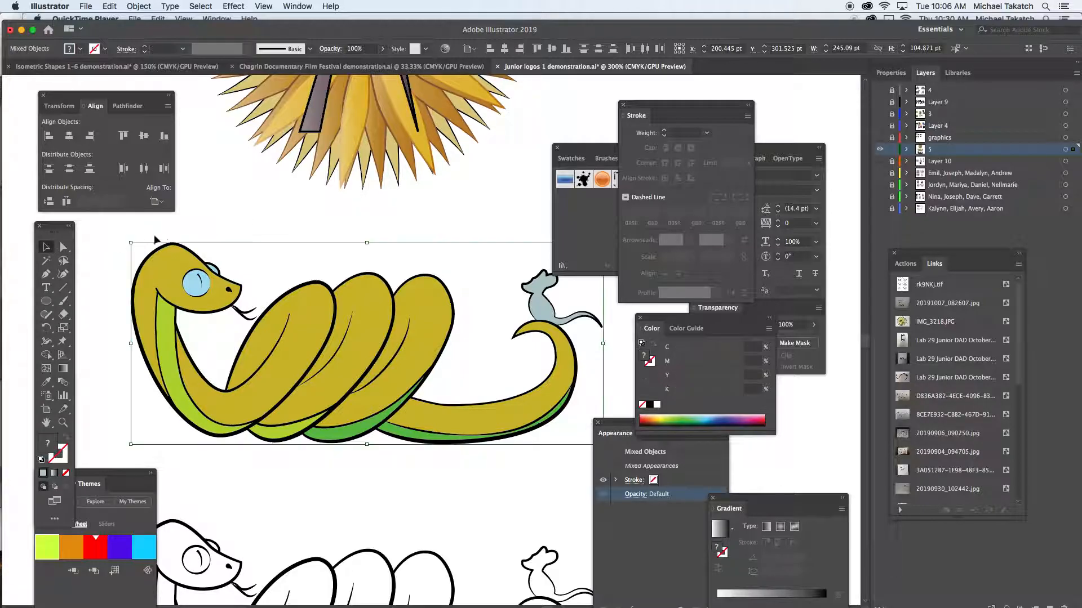
left_click(213, 218)
left_click_drag(679, 113, 735, 101)
mouse_move(800, 606)
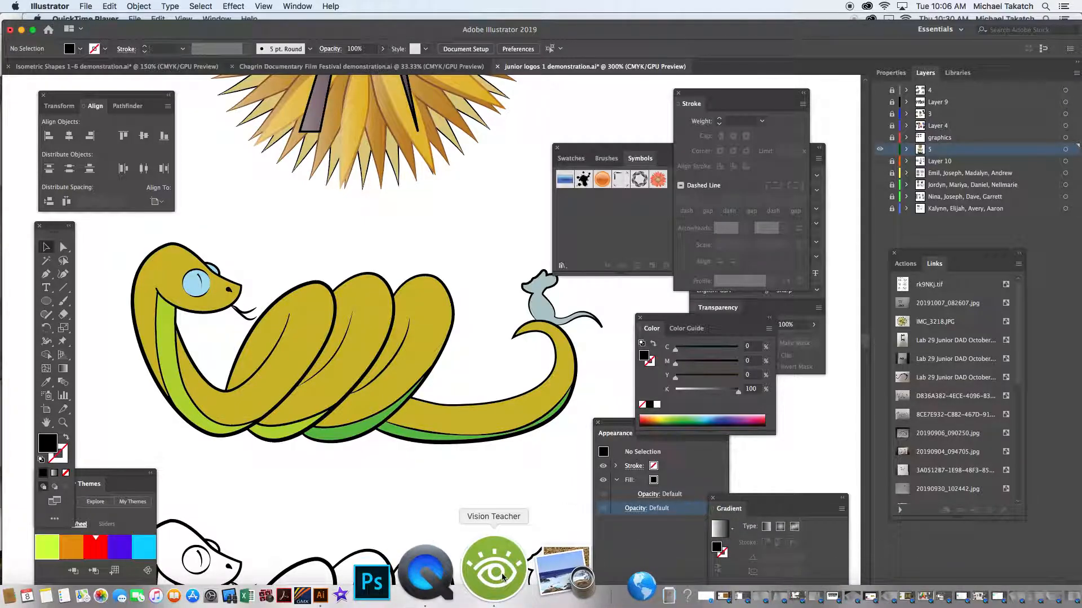
left_click(494, 599)
left_click(889, 432)
left_click_drag(803, 430, 838, 444)
left_click(540, 461)
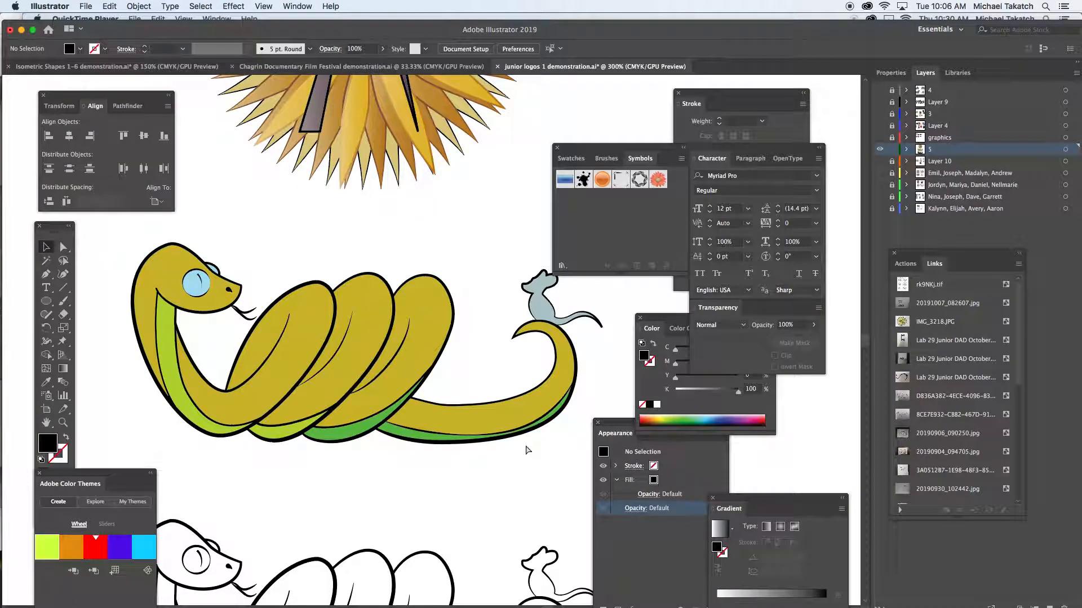
- Duplicate the uncolored snake-and-mouse line drawing about 108 pt below the original, keeping the copy within the artboard
key("super+minus")
left_click_drag(442, 445, 422, 333)
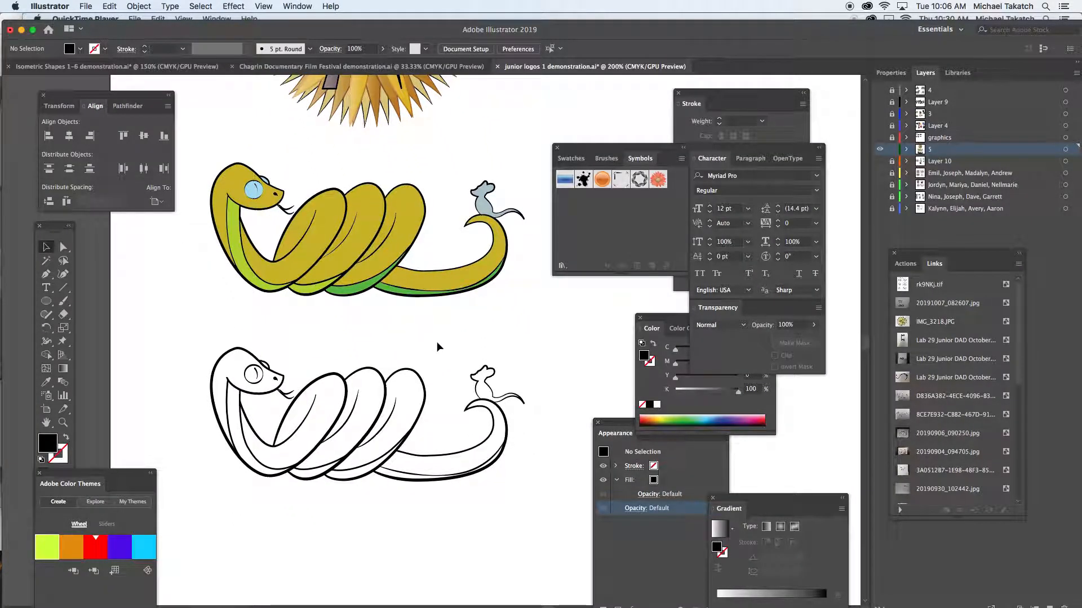
left_click(46, 247)
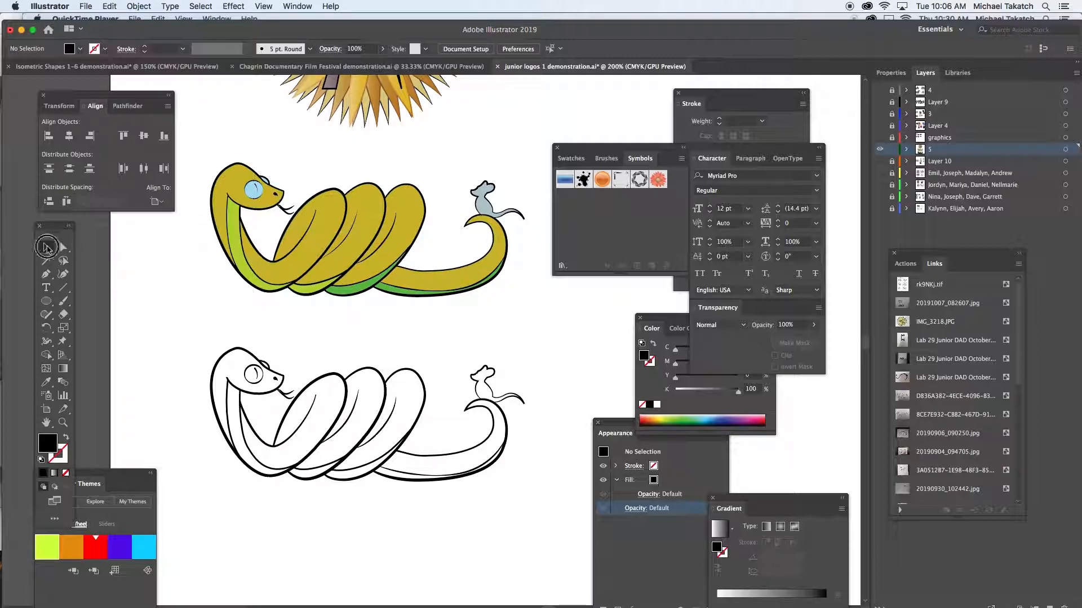
left_click_drag(176, 334, 553, 501)
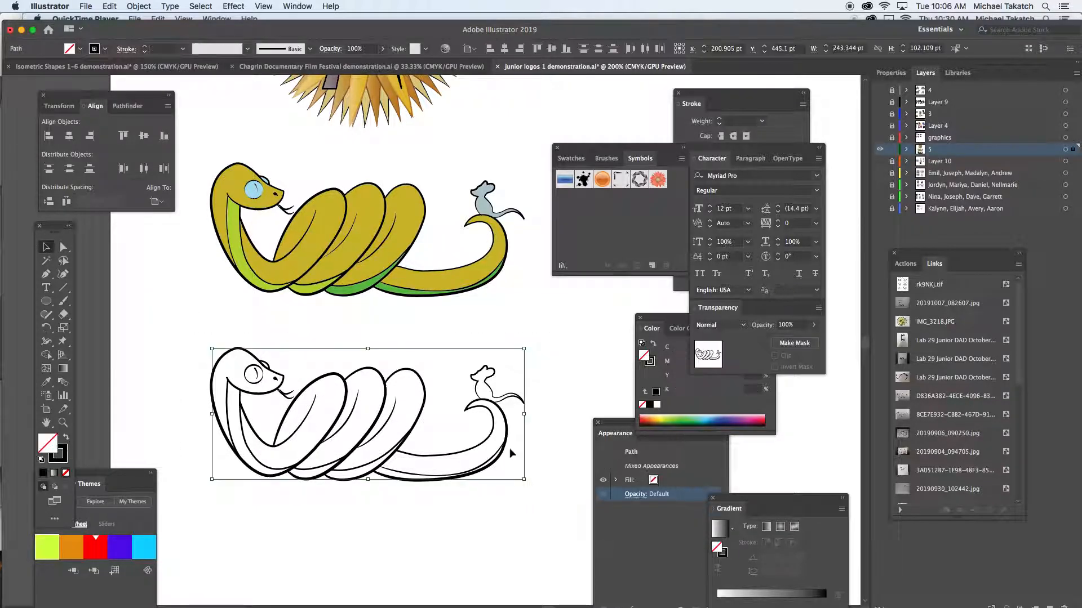
left_click_drag(489, 407, 483, 554)
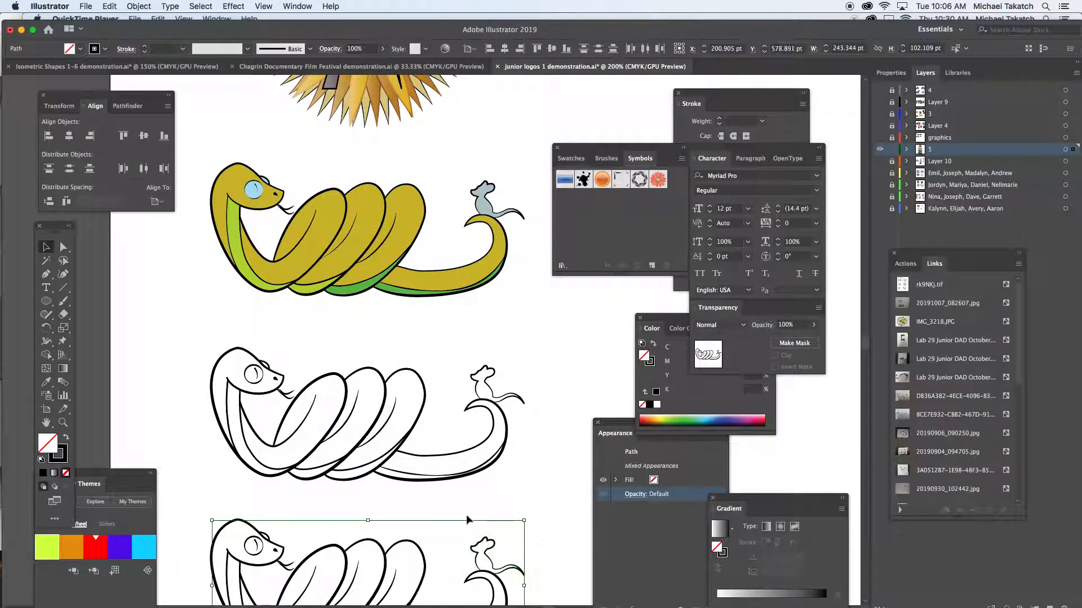
scroll(462, 417, "down", 5)
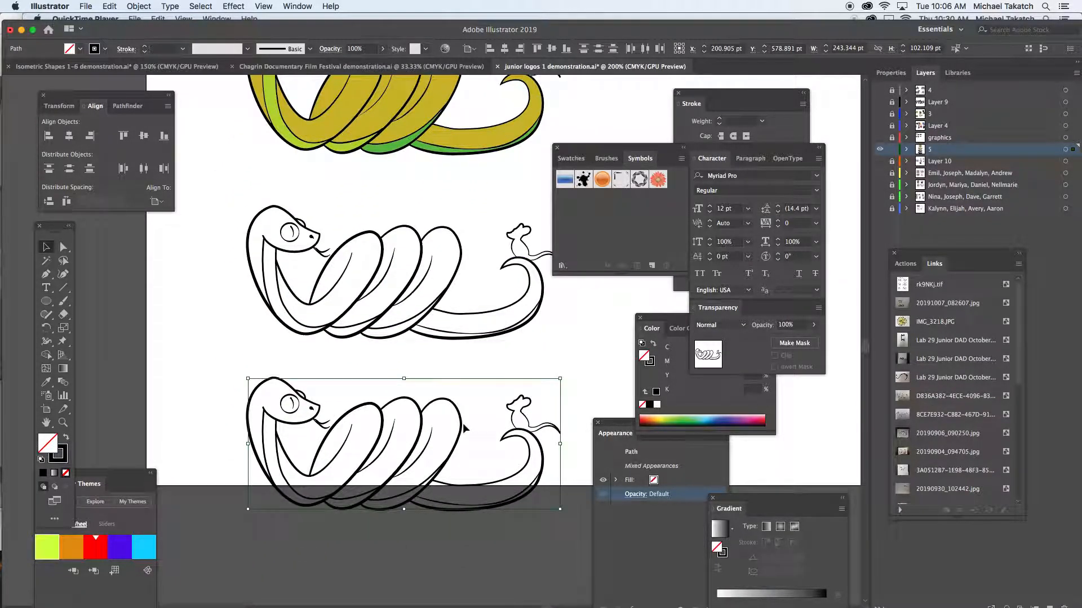
left_click_drag(463, 427, 459, 395)
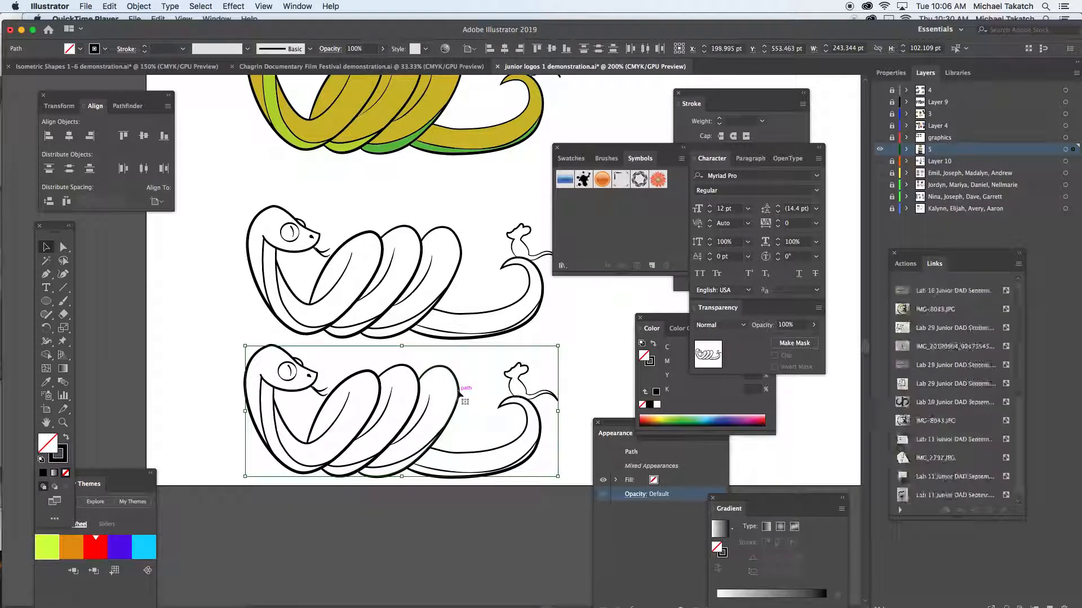
- Convert all strokes of the lowest snake-and-mouse copy to filled shapes with Outline Stroke
left_click(47, 356)
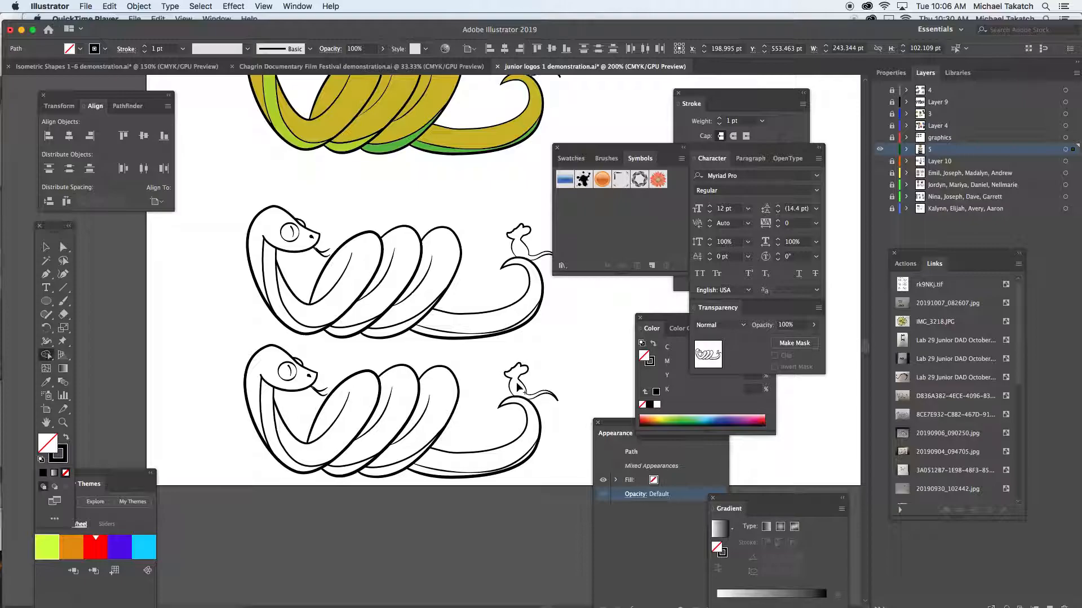
left_click(46, 246)
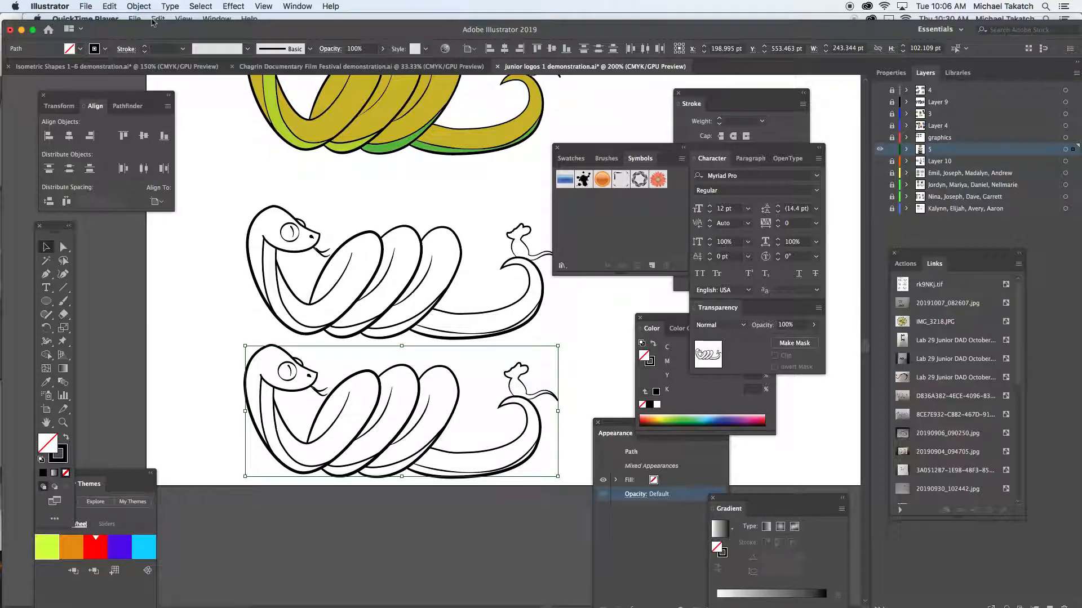
left_click(147, 7)
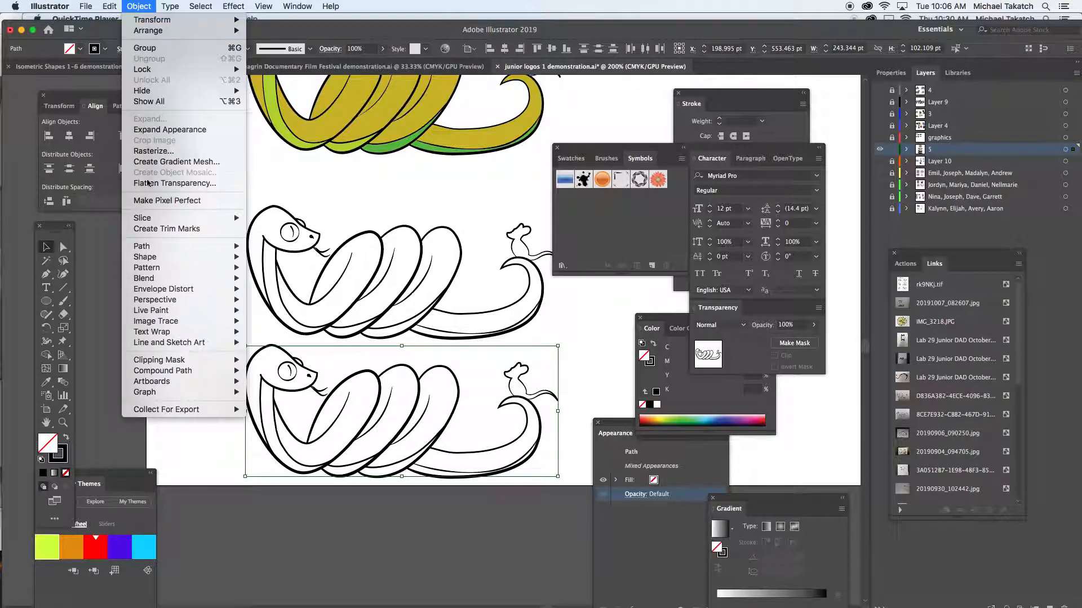
mouse_move(163, 246)
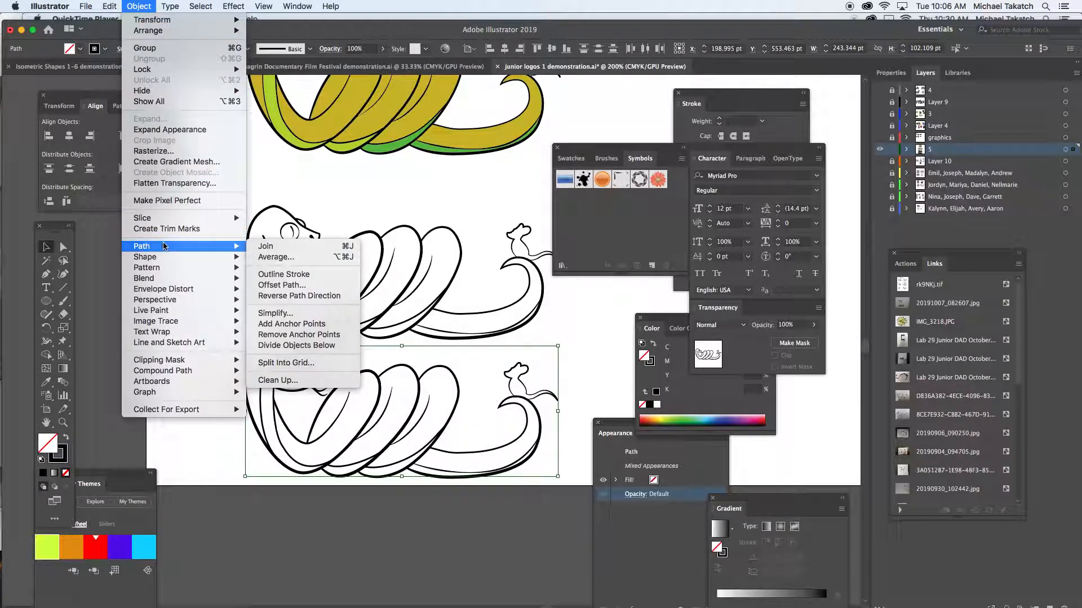
left_click(287, 275)
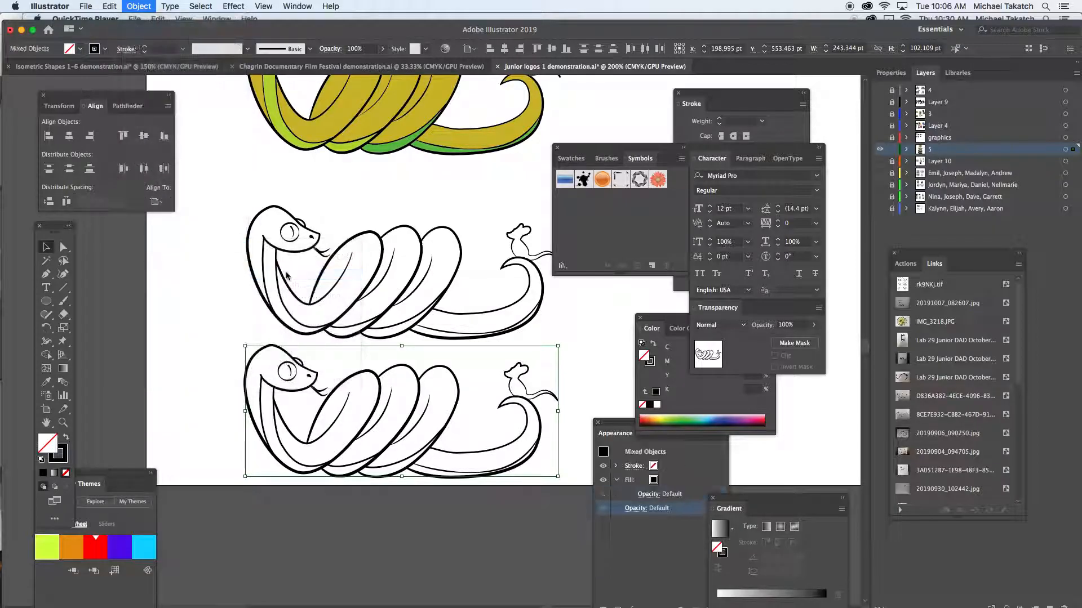
- Review the Shape Builder tool options for gap detection, color source and highlighting
left_click(47, 354)
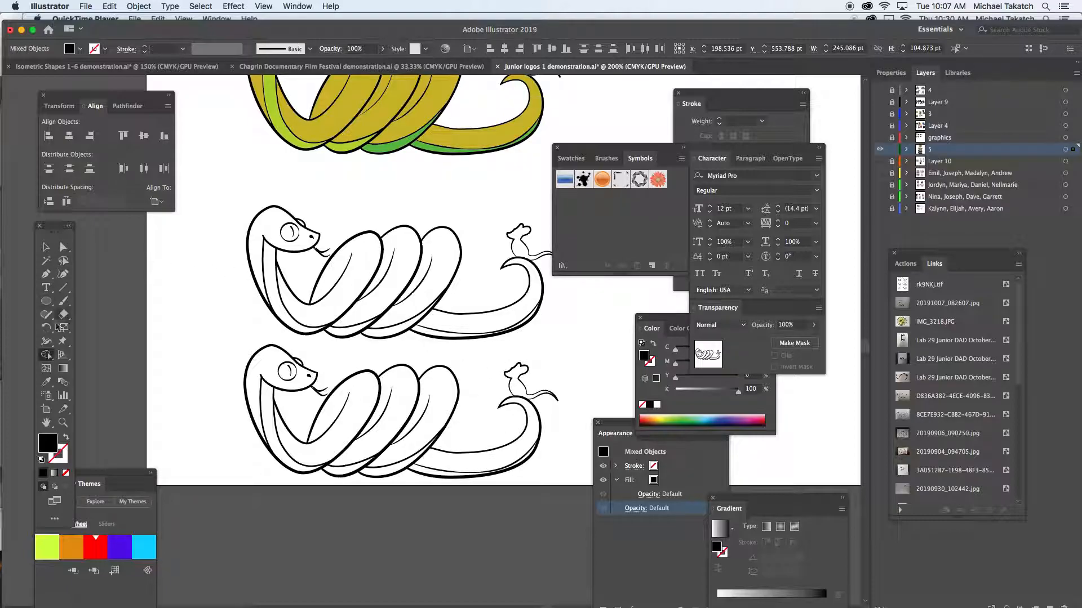
double_click(47, 355)
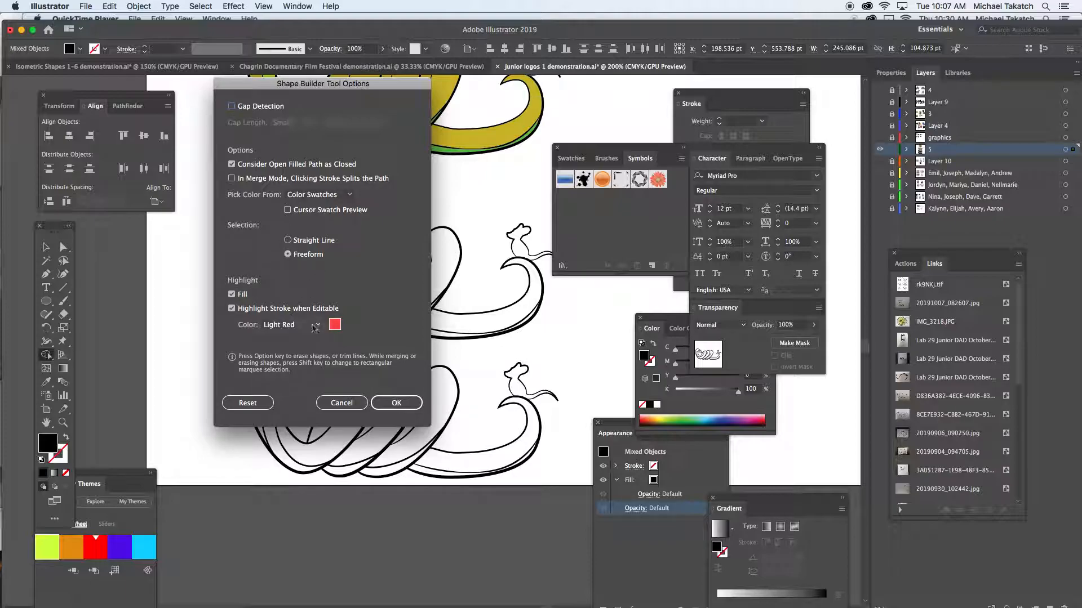
left_click(342, 404)
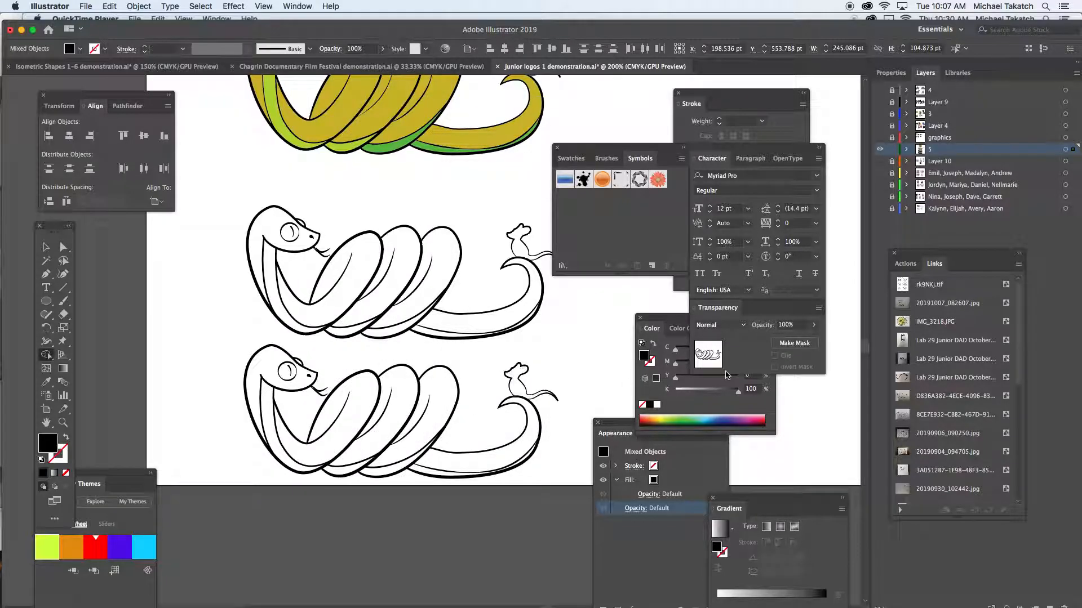
- Enlarge the color spectrum and fill the lowest snake's coils, tail and head with pink (C 3.92, M 54.12, Y 0, K 0)
left_click_drag(704, 433, 704, 525)
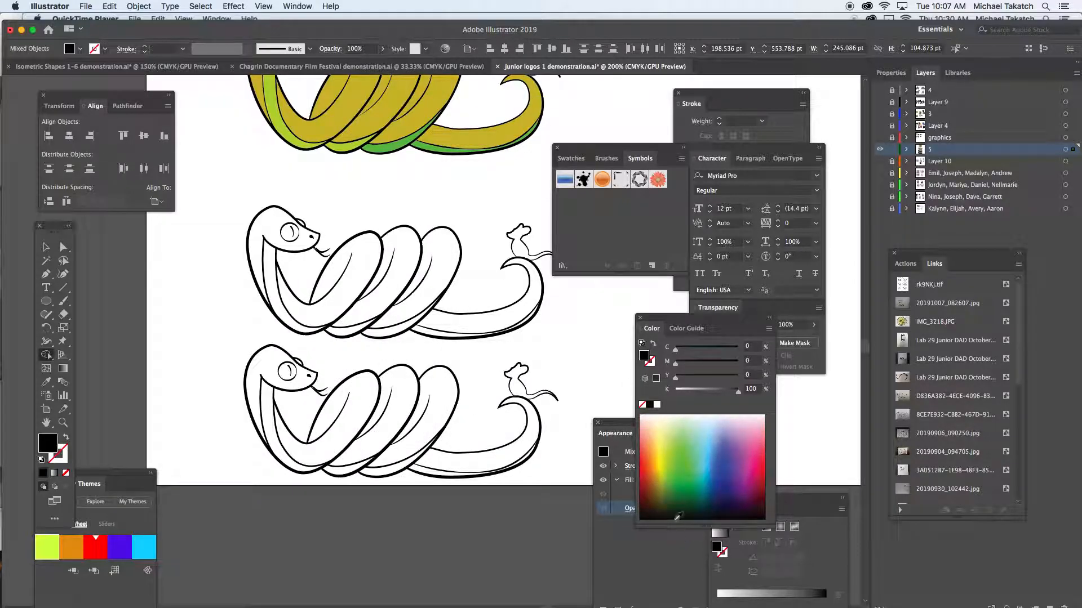
left_click_drag(713, 433, 755, 427)
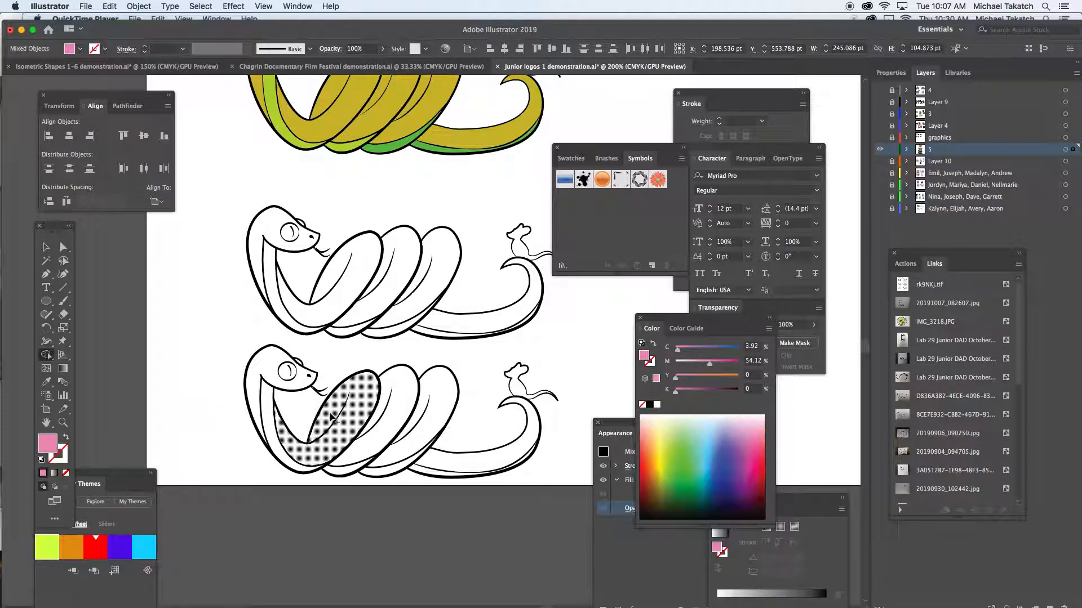
left_click(333, 418)
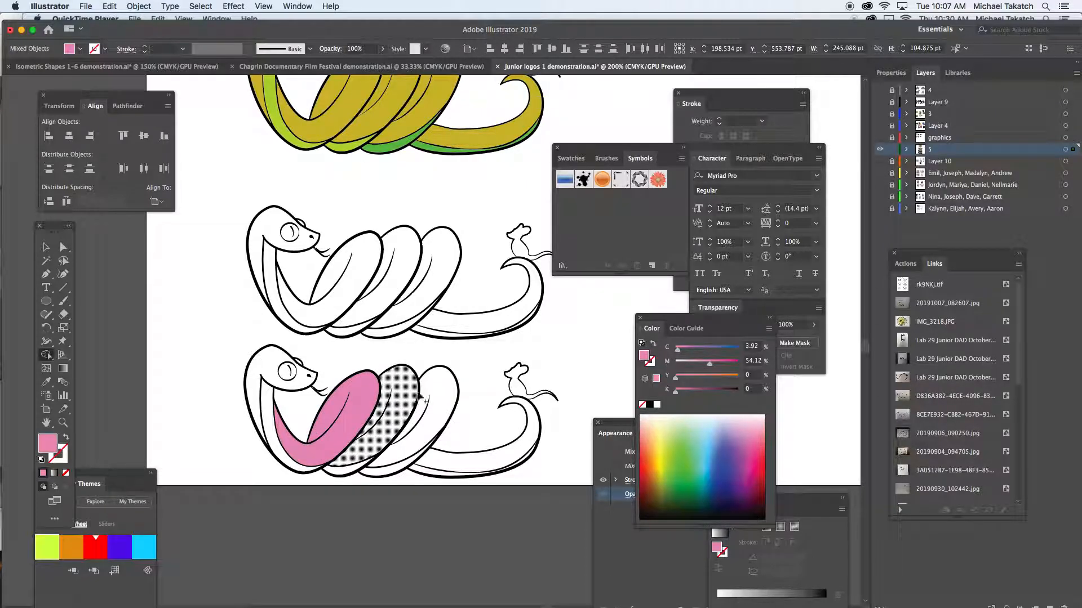
left_click(417, 397)
left_click(441, 394)
left_click(474, 458)
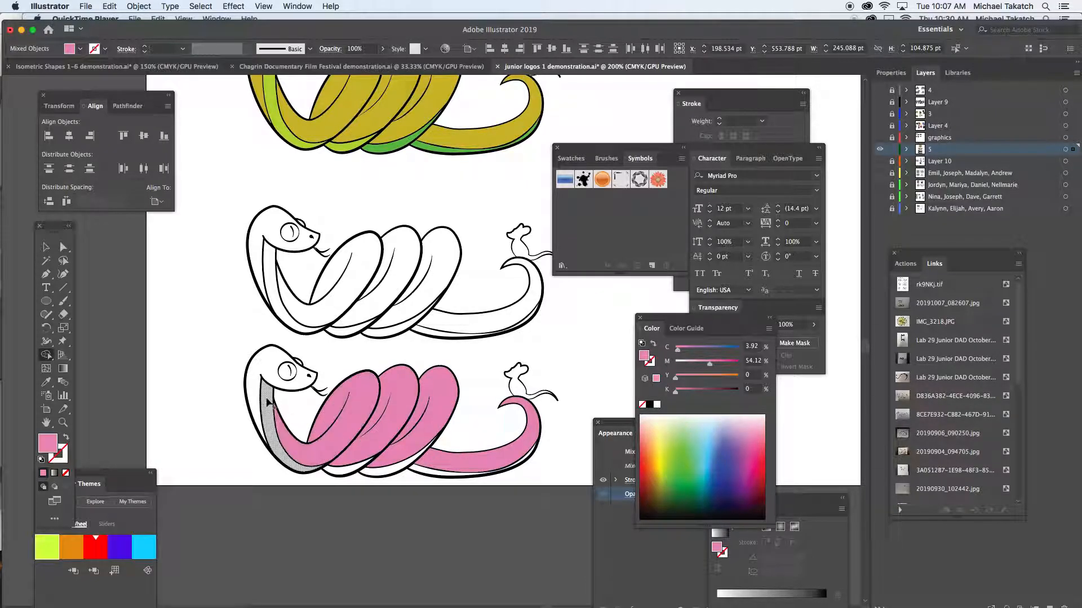
left_click(274, 379)
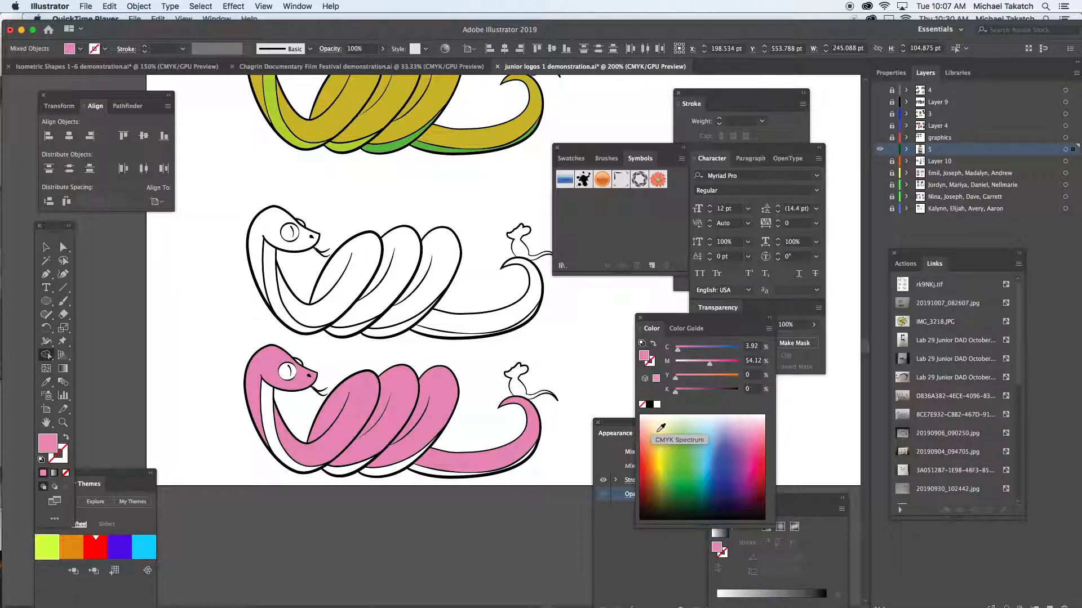
- Fill the lowest snake's belly sections with pale yellow (C 1.18, M 1.57, Y 50.2, K 0) from neck to tail
left_click(661, 431)
left_click(451, 473)
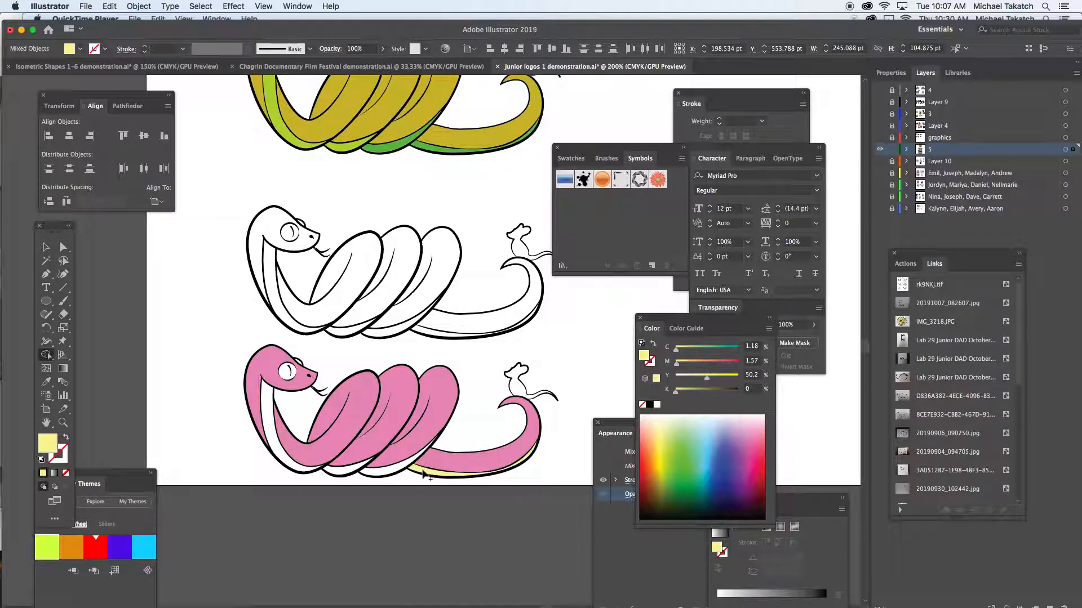
left_click(344, 472)
left_click(293, 466)
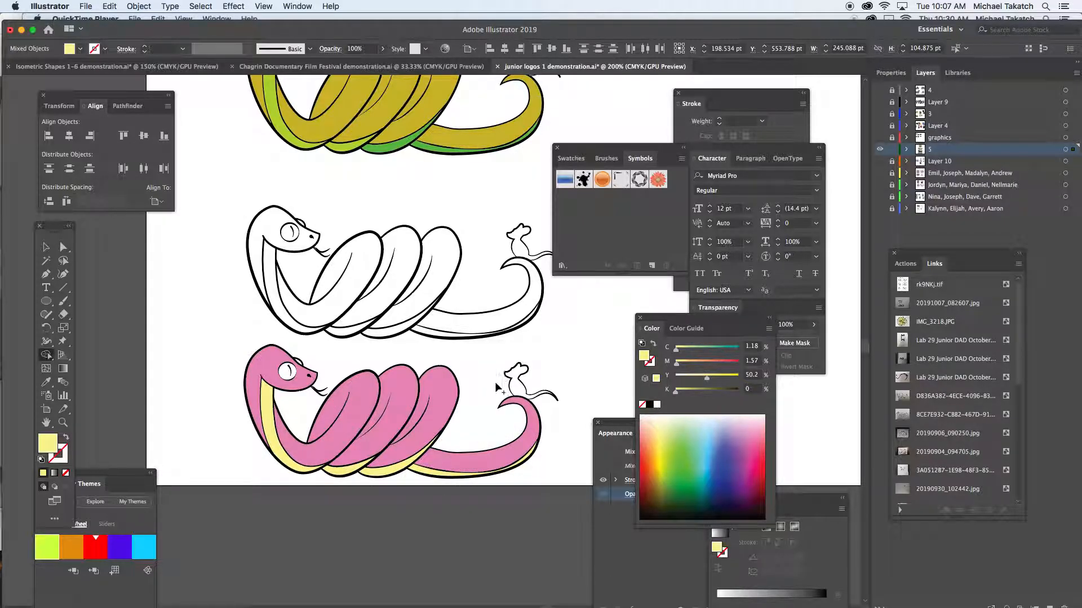
- Fill the pink snake's eyes with light green (C 30.59, M 0, Y 58.04, K 0)
left_click(675, 445)
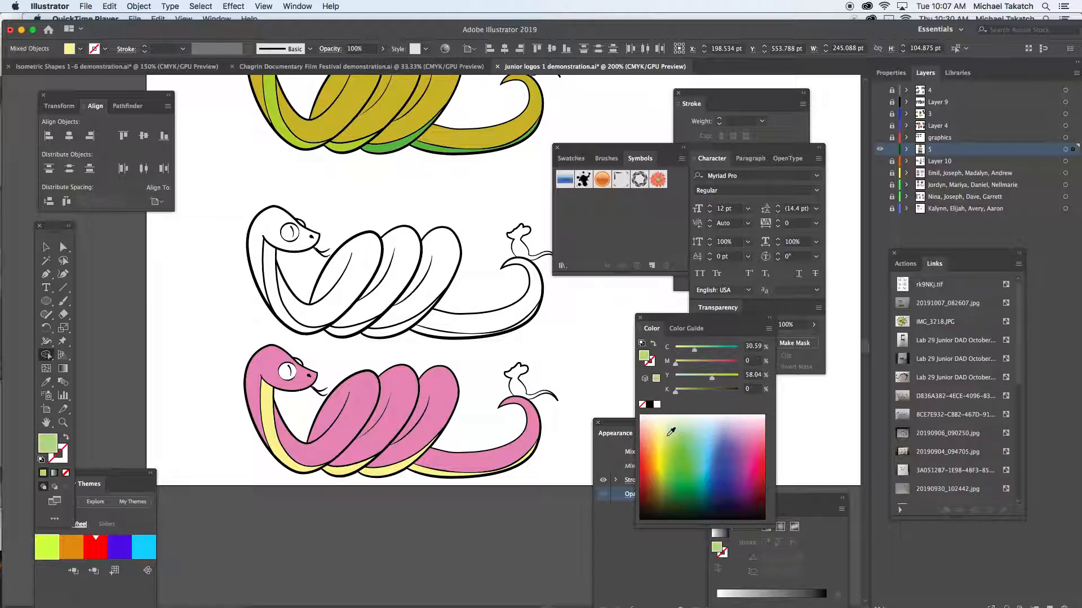
left_click(287, 371)
key("super+equal")
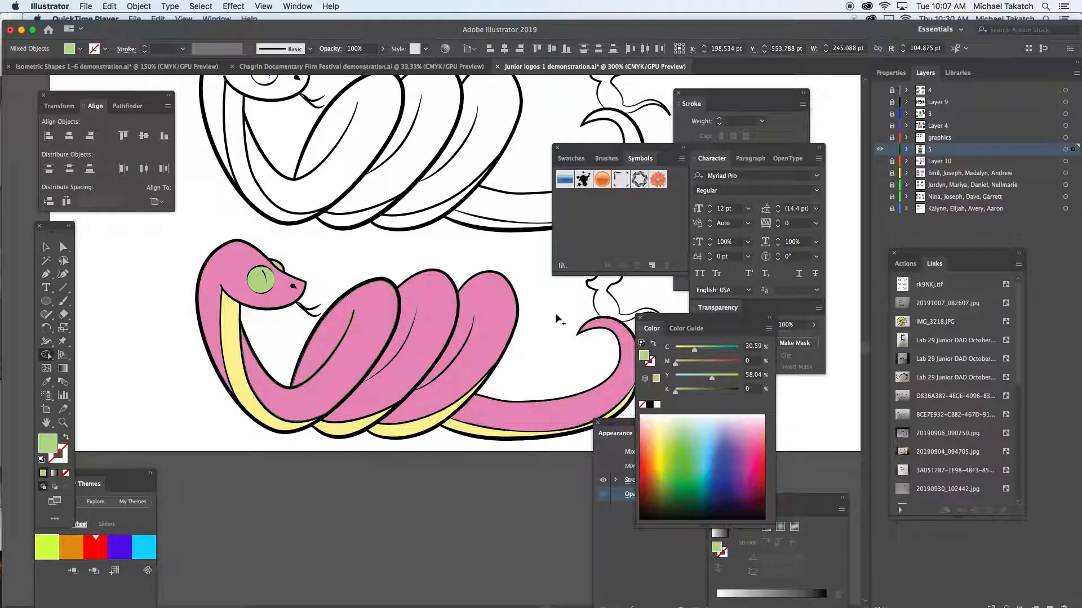
- Fill the mouse on the pink snake's tail with lavender (C 28.63, M 32.55, Y 0, K 0)
scroll(560, 321, "right", 3)
scroll(478, 320, "right", 2)
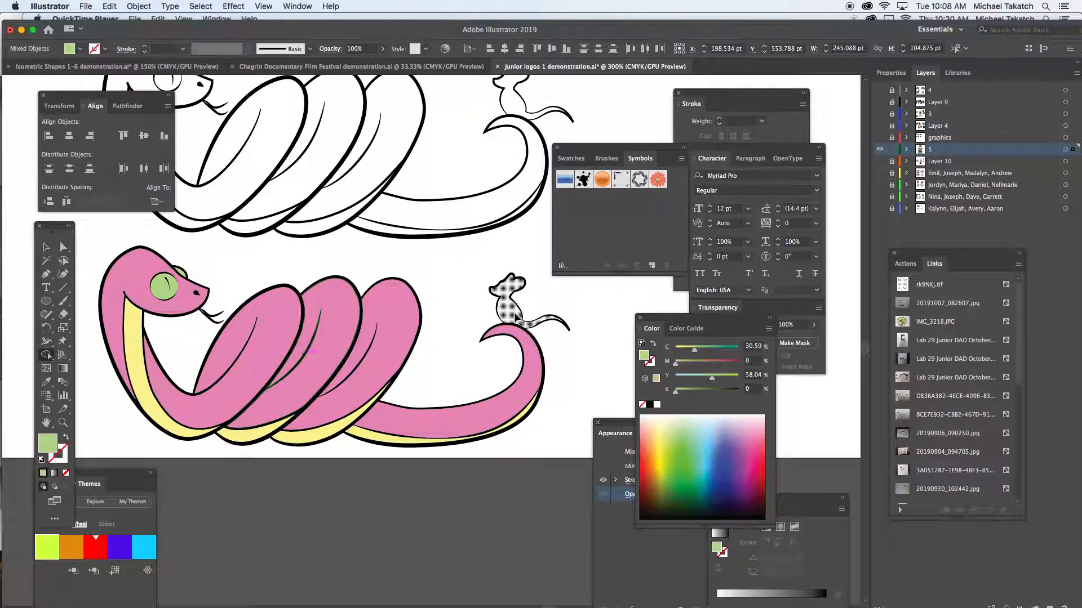
left_click(734, 428)
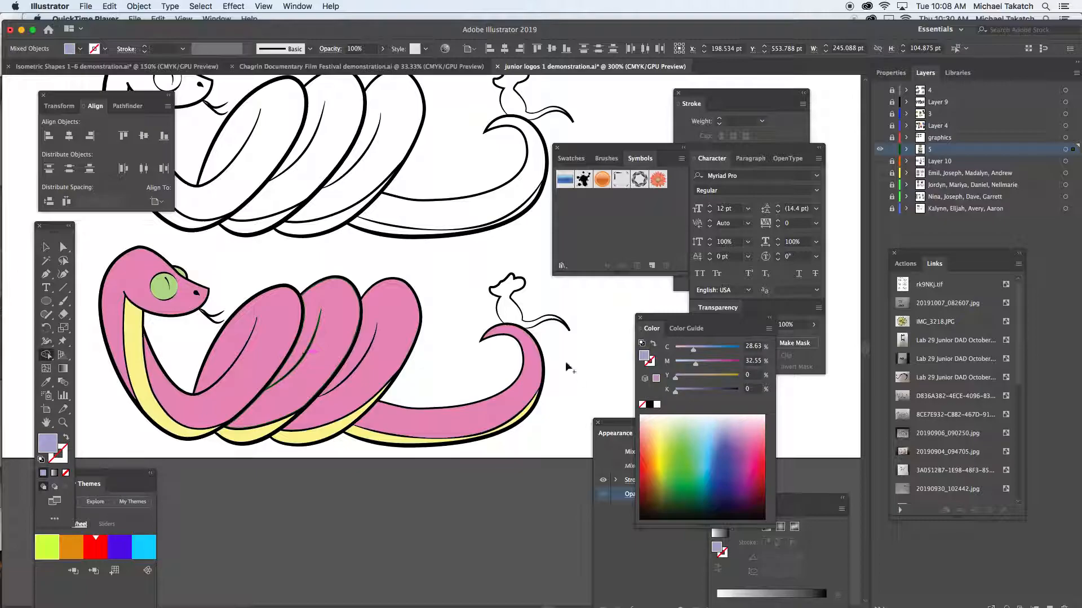
left_click(510, 304)
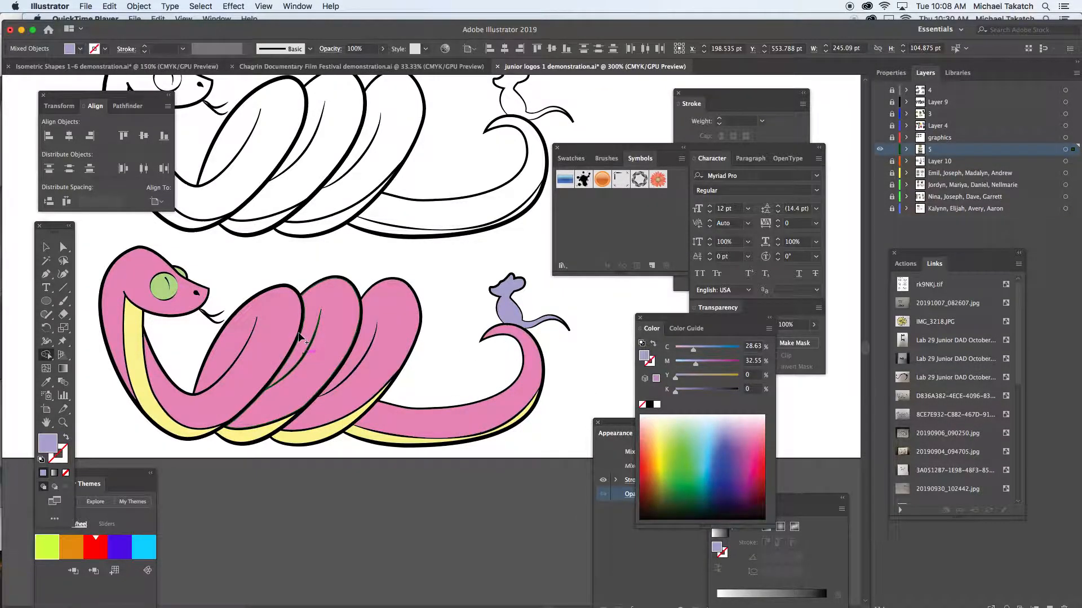
- Hide the panels and view the line drawing and its pink copy together in full screen mode
key("Tab")
key("f")
key("f")
left_click_drag(266, 297, 451, 405)
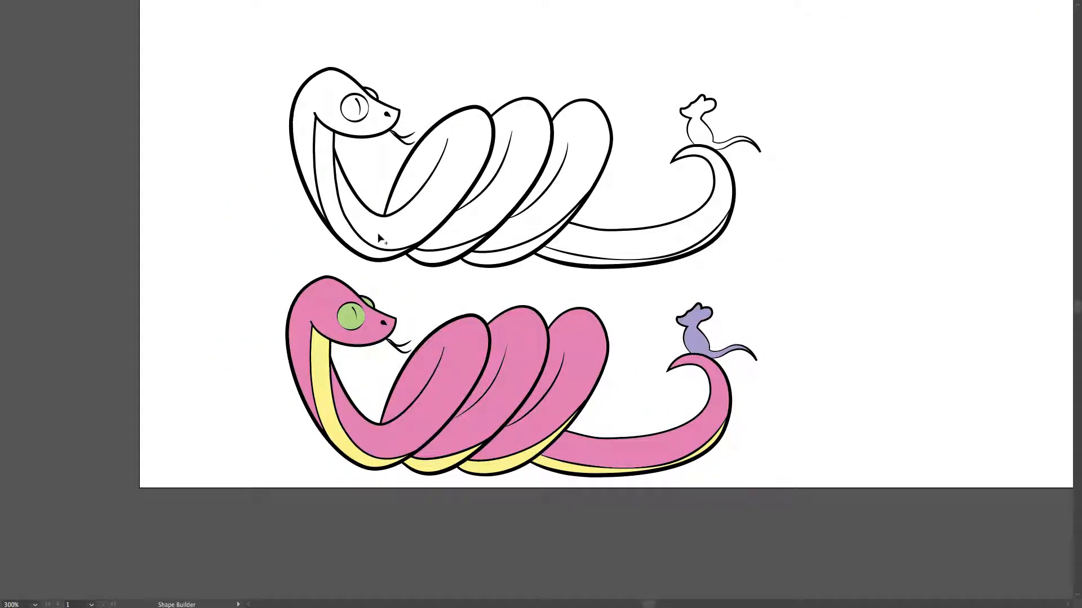